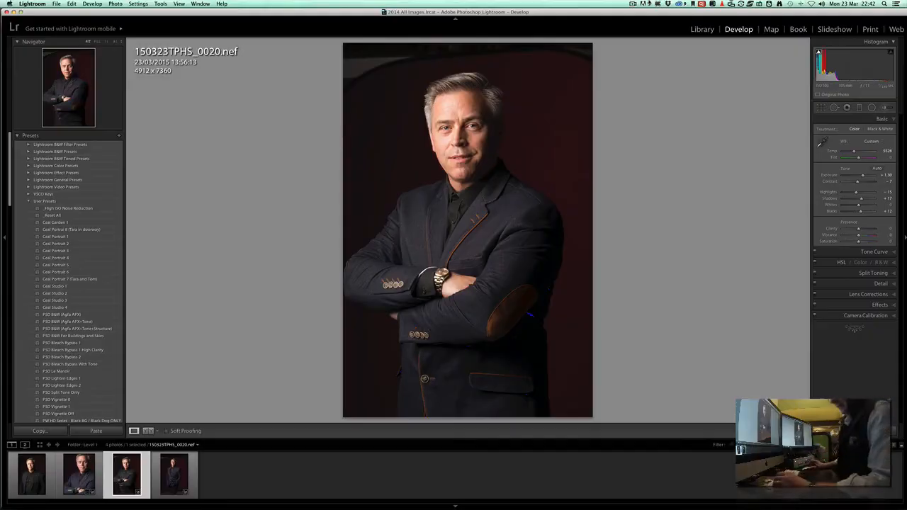
Return to the Library grid of the Level 1 folder and open 150323TPHS_0014.nef in single-image view
key(super+a)
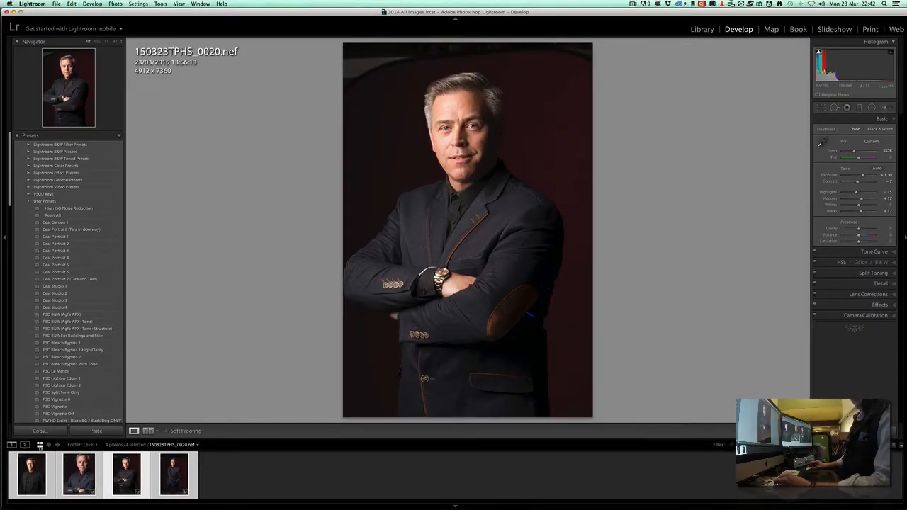
click(40, 445)
click(334, 227)
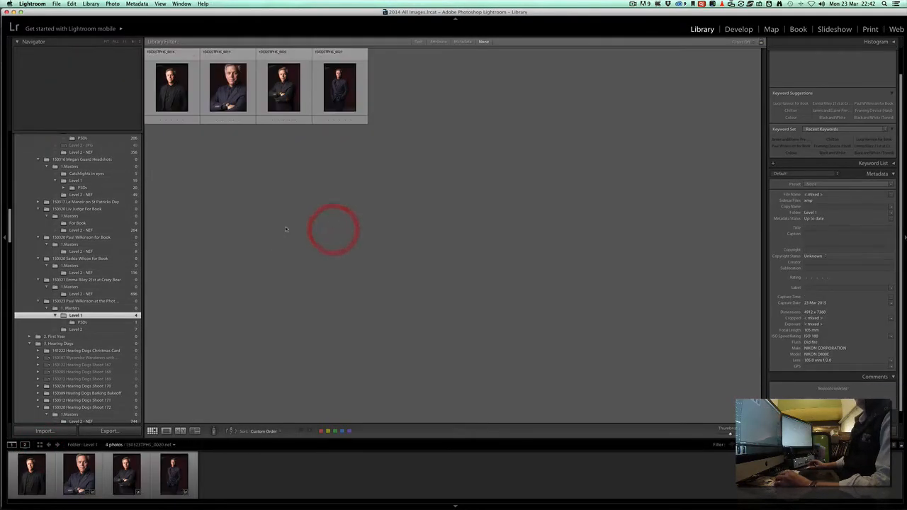
click(170, 94)
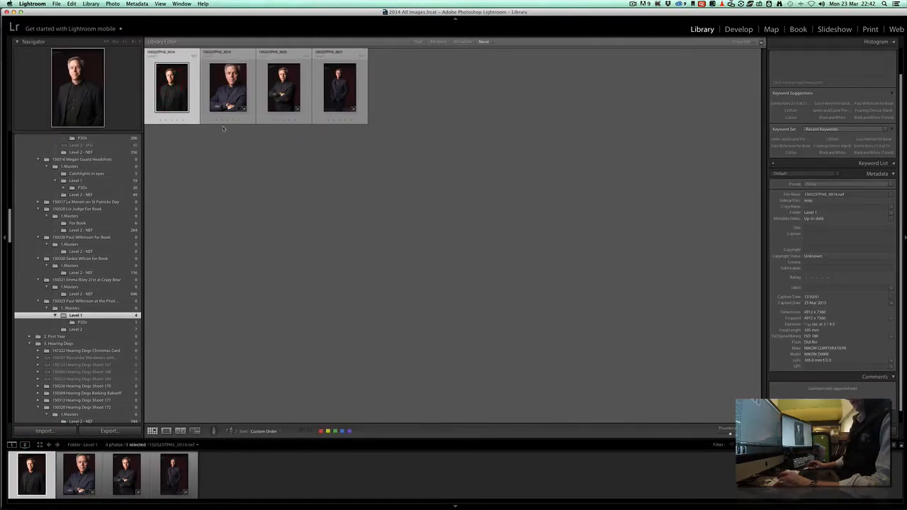
key(e)
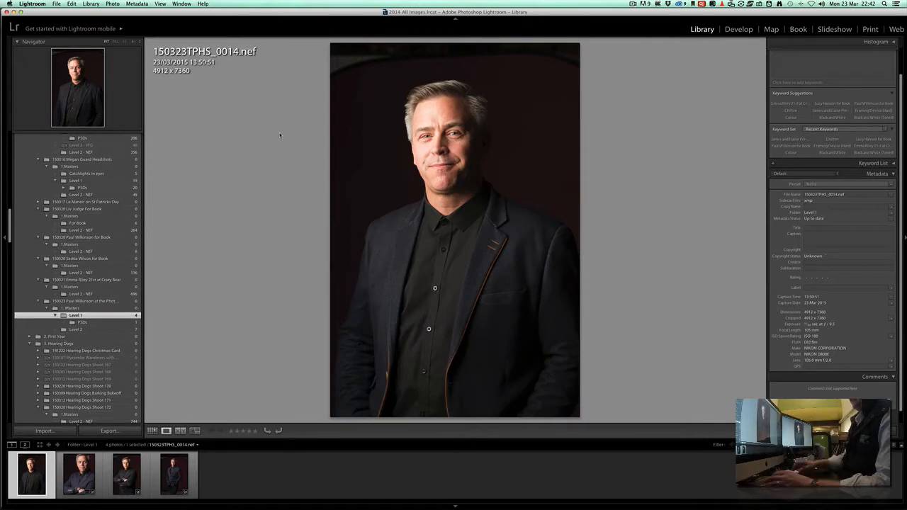
Review the folder's portraits one by one in single-image view, returning to the first photo
key(Right)
key(Right)
key(Right)
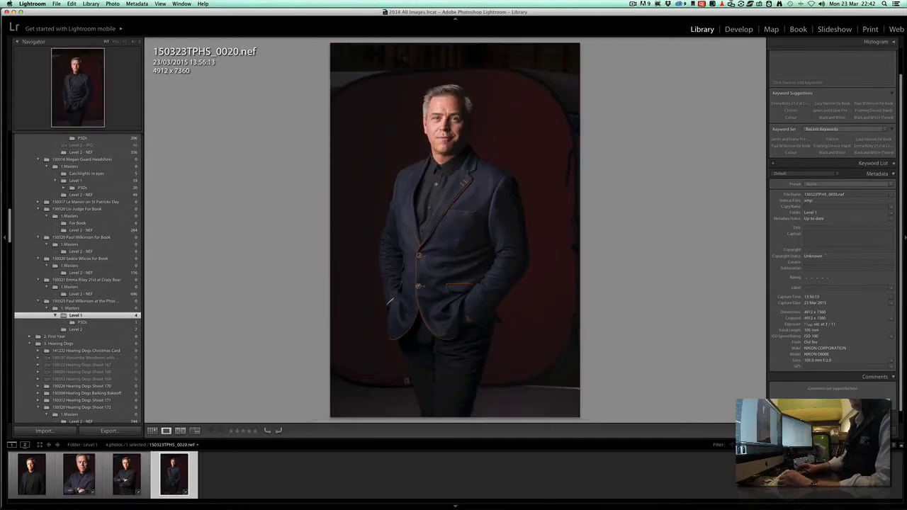
key(Left)
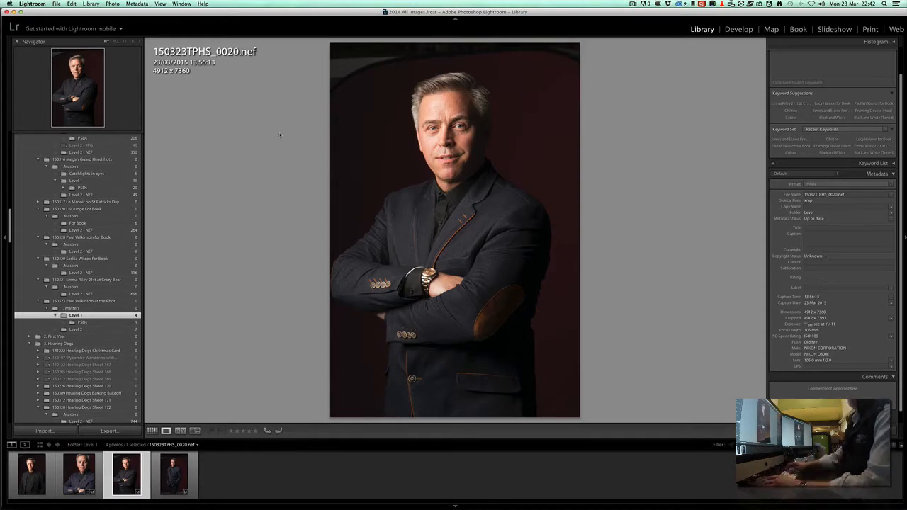
key(Left)
key(Left)
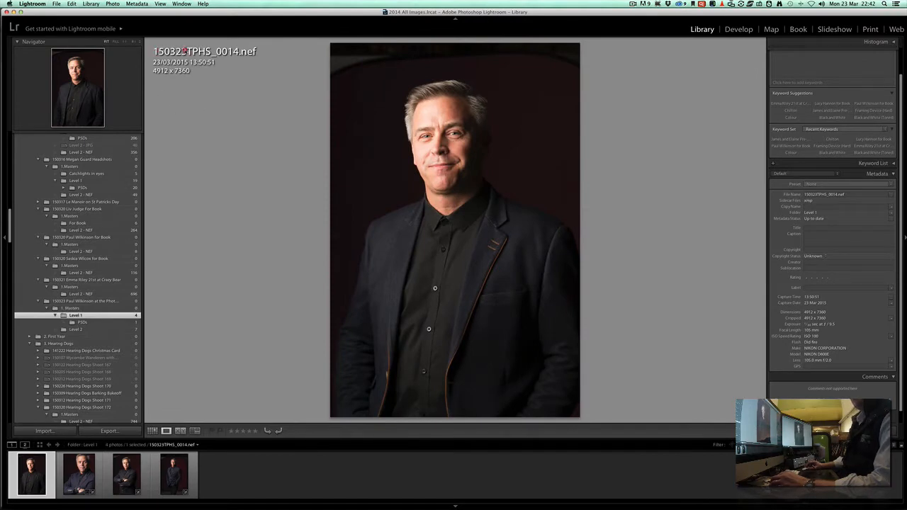
click(201, 50)
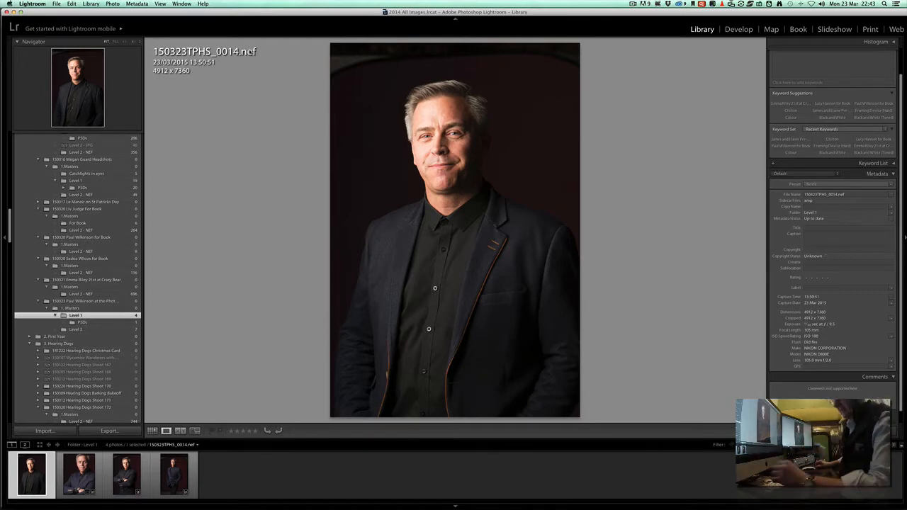
Choose the crossed-arms portrait 150323TPHS_0020.nef from the grid and open it in the Develop module
key(g)
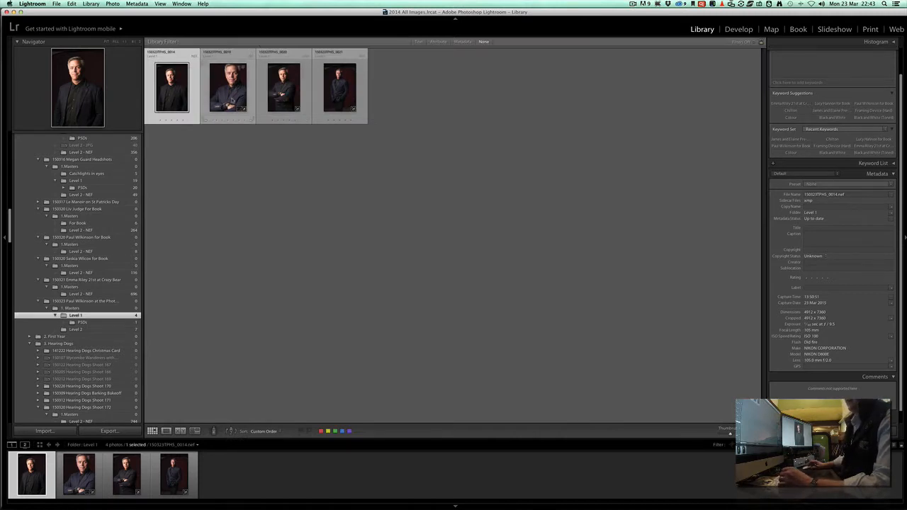
key(e)
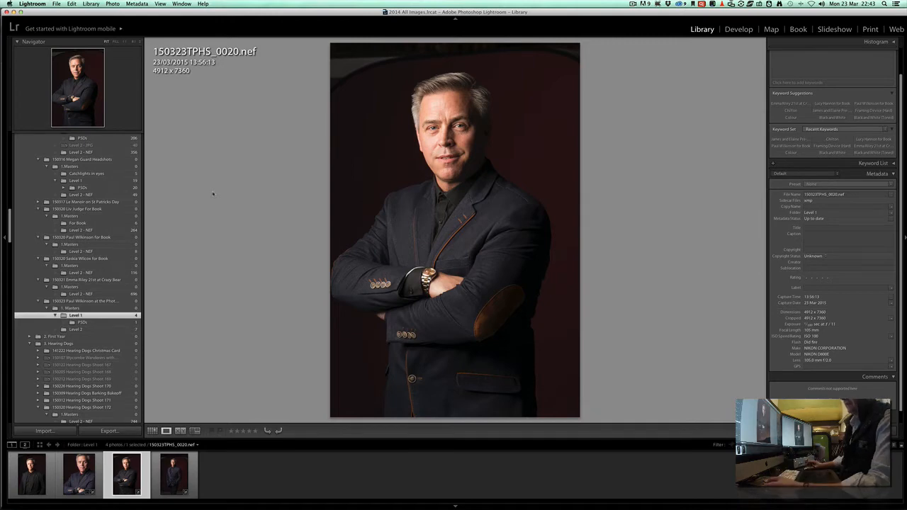
click(331, 282)
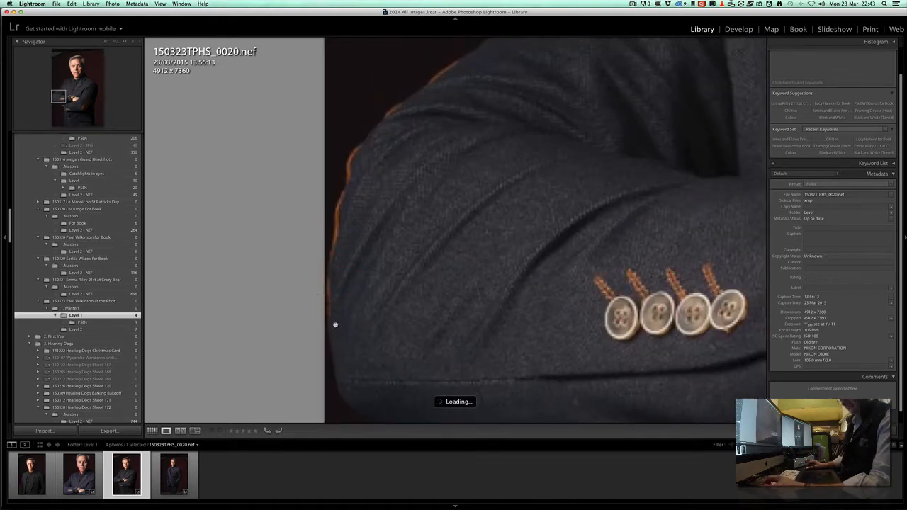
key(d)
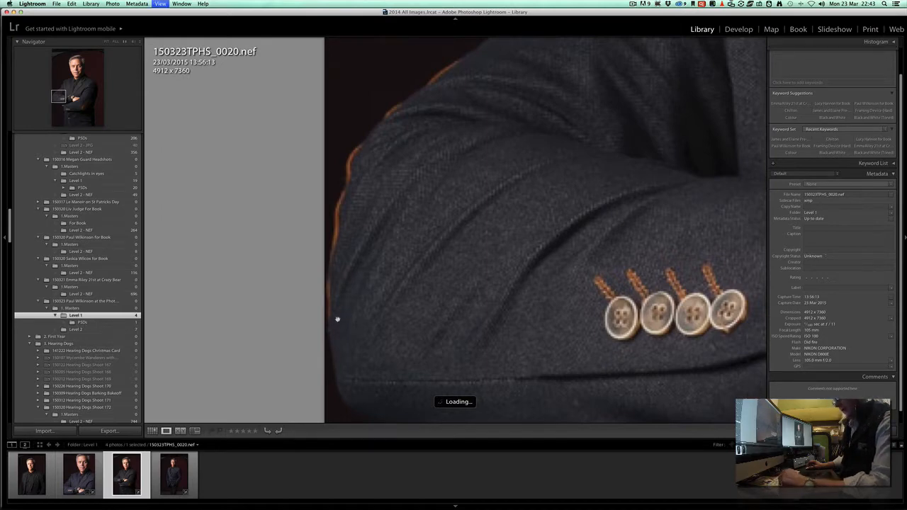
Examine the cropped sleeve edge, jacket lapel and shirt cuff of the crossed-arms portrait in close-up
drag(337, 319, 374, 253)
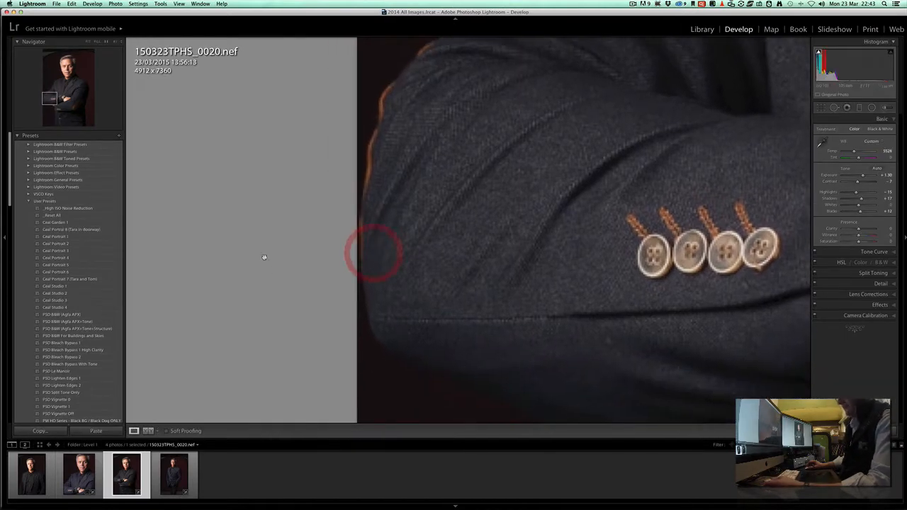
click(397, 194)
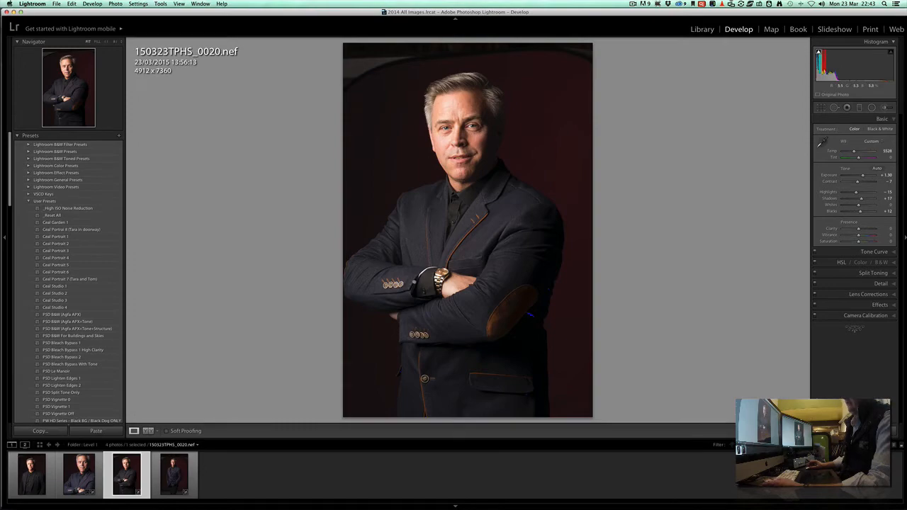
click(441, 221)
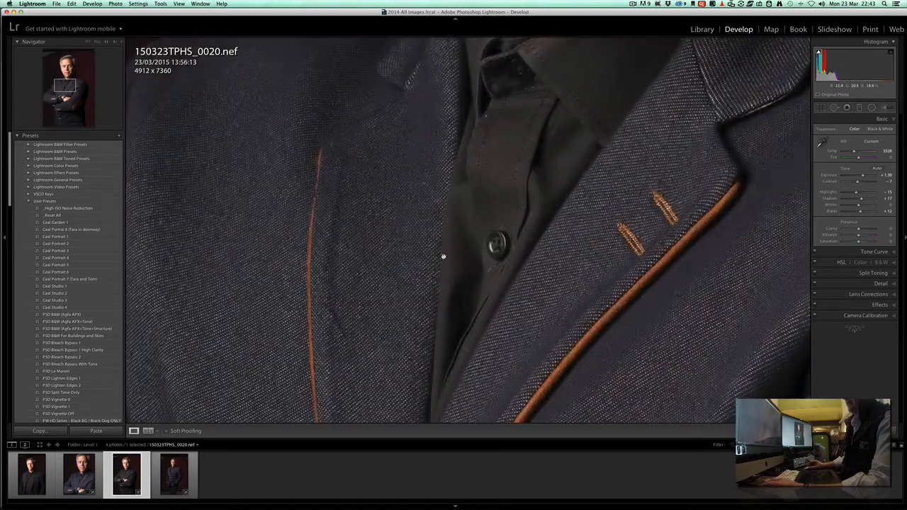
click(440, 273)
click(439, 273)
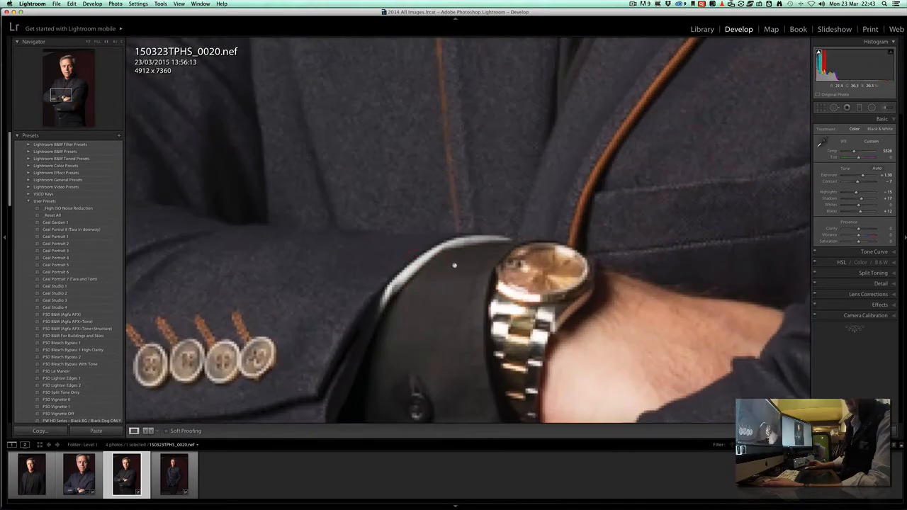
click(461, 241)
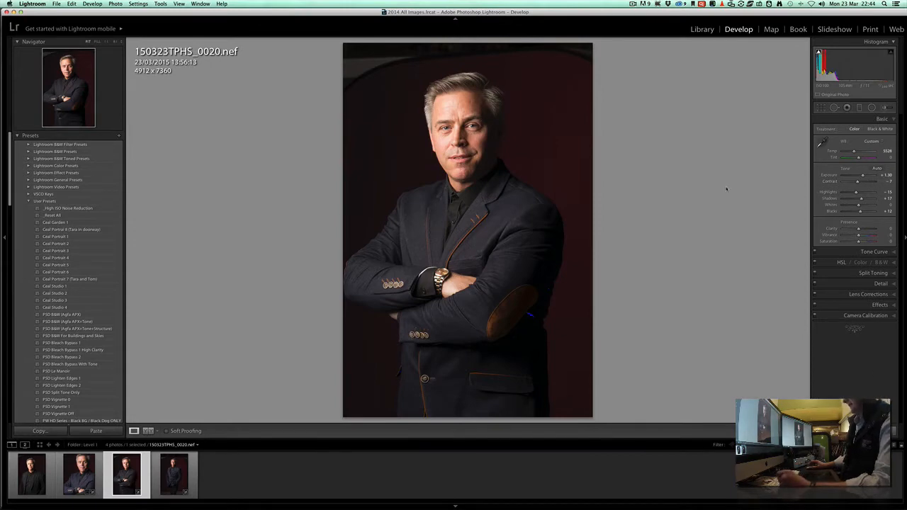
Reset all develop adjustments on the crossed-arms portrait to compare with the original, and undo the reset
key(super+shift+r)
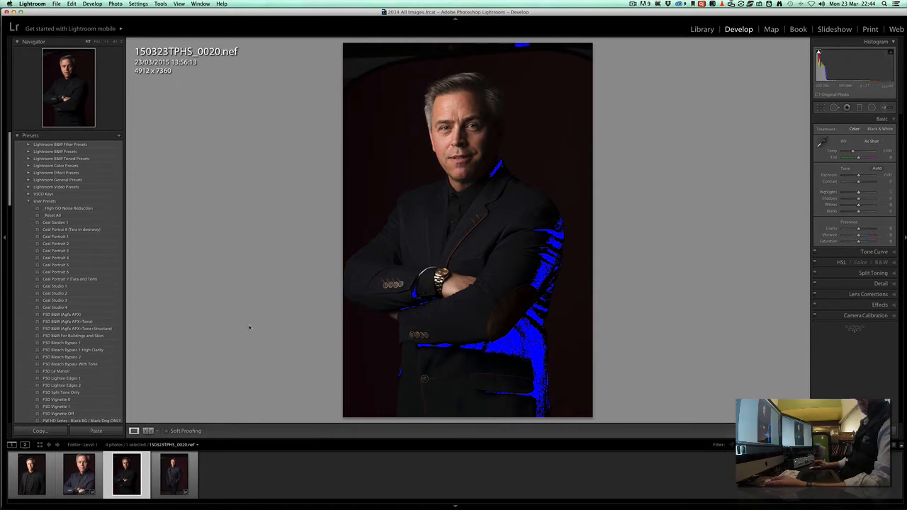
key(super+z)
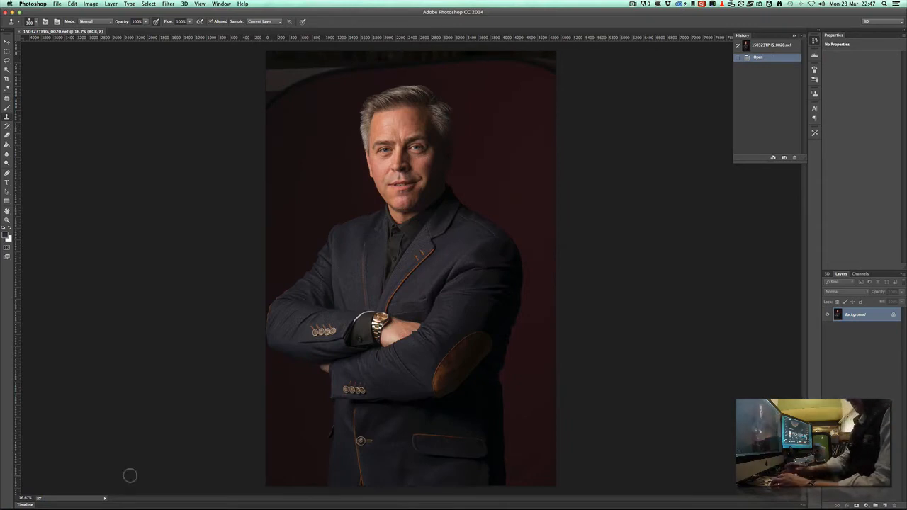
In Photoshop, duplicate the Background layer of the portrait and ready the Clone Stamp with a 600 px brush
key(super+j)
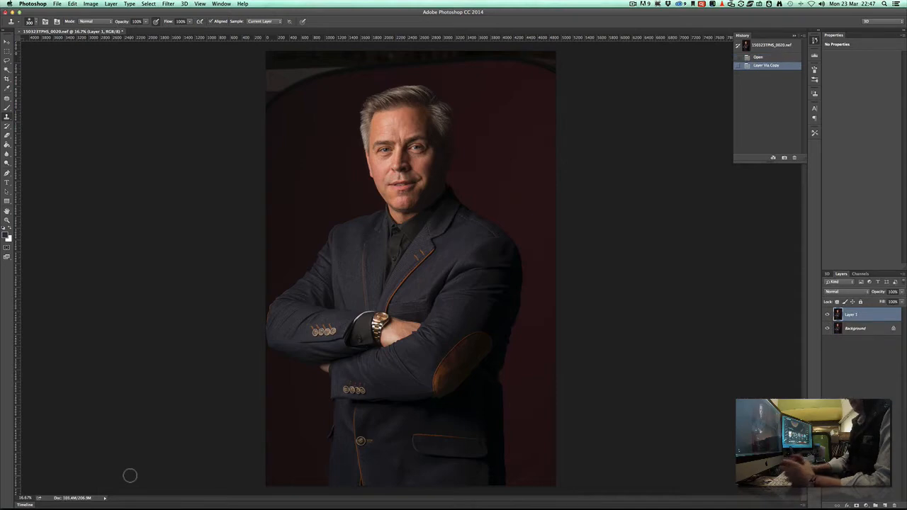
key(z)
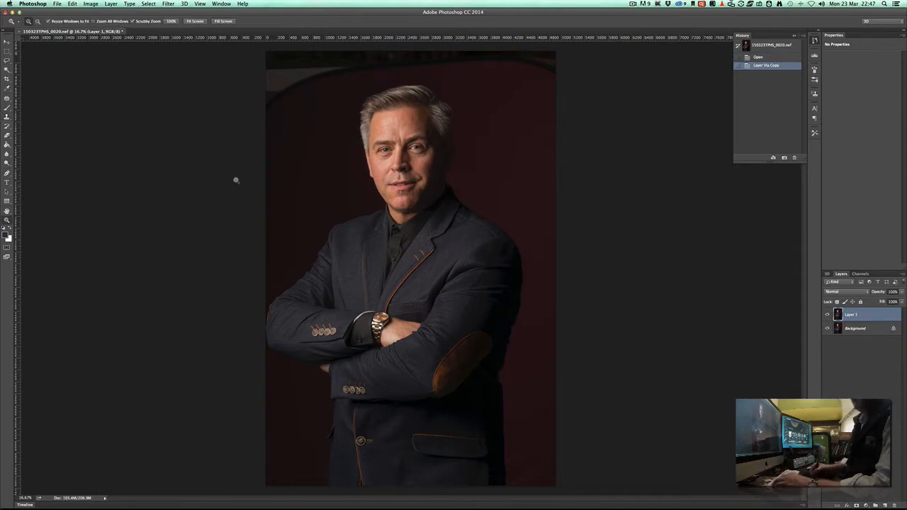
mouse_move(285, 100)
mouse_down()
mouse_move(331, 169)
mouse_move(367, 164)
mouse_move(355, 174)
mouse_move(338, 156)
mouse_up()
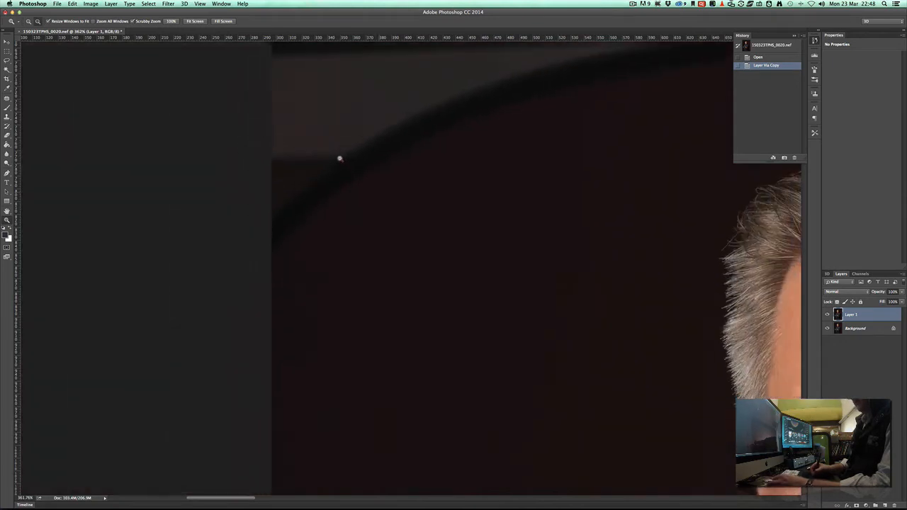
key(s)
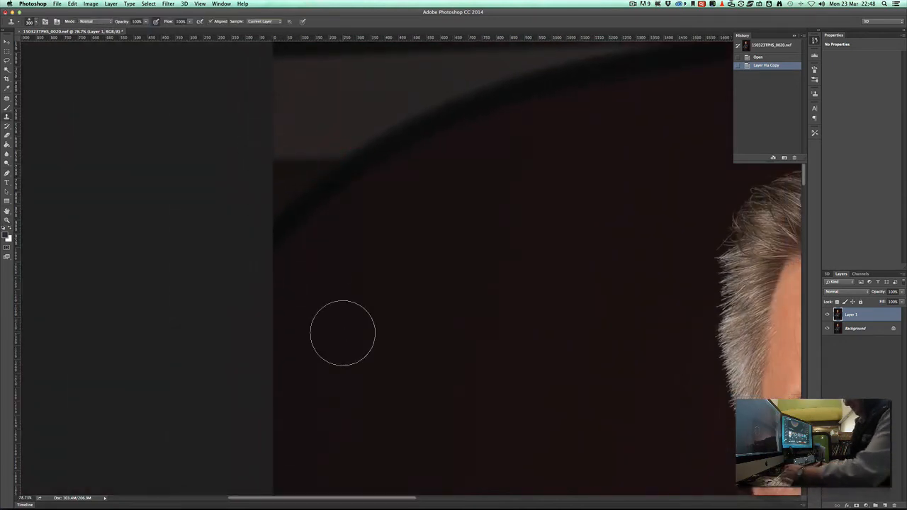
key(bracketright)
key(bracketright)
key(bracketright)
Clone plain dark backdrop over the curved black rim and grey area in the photo's upper-left corner
alt+click(389, 335)
mouse_move(315, 256)
mouse_down()
mouse_move(297, 220)
mouse_move(318, 156)
mouse_move(346, 165)
mouse_up()
alt+click(386, 200)
mouse_move(399, 91)
mouse_down()
mouse_move(449, 123)
mouse_move(558, 88)
mouse_up()
alt+click(436, 200)
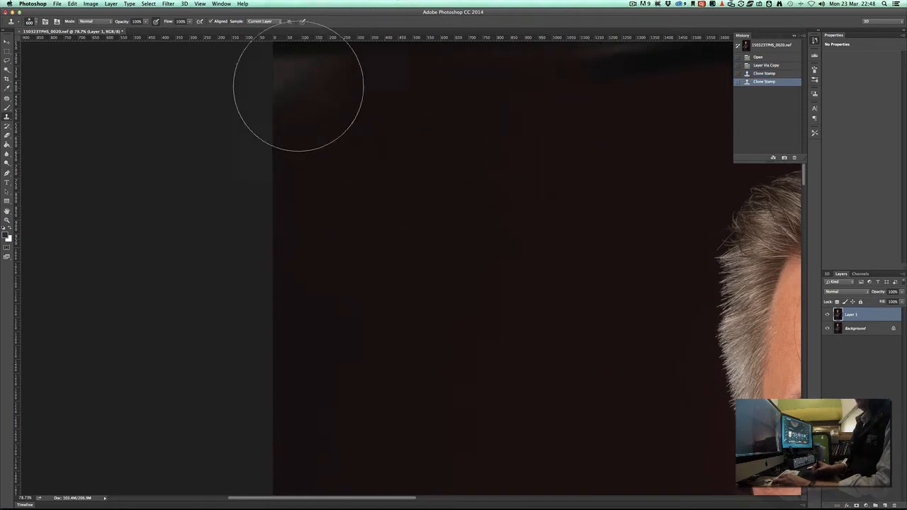
drag(298, 85, 330, 162)
alt+click(463, 207)
mouse_move(588, 81)
mouse_down()
mouse_move(448, 69)
mouse_move(438, 120)
mouse_up()
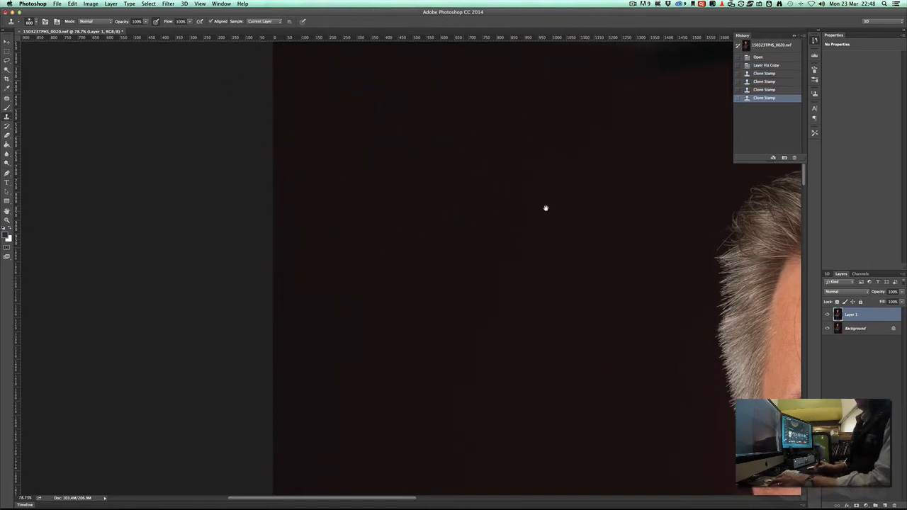
Clone dark backdrop over the remaining rim and background strip along the photo's top edge, left of the head
mouse_move(546, 208)
mouse_down()
mouse_move(330, 316)
mouse_move(280, 354)
mouse_up()
alt+click(312, 334)
mouse_move(378, 186)
mouse_down()
mouse_move(349, 206)
mouse_move(218, 204)
mouse_up()
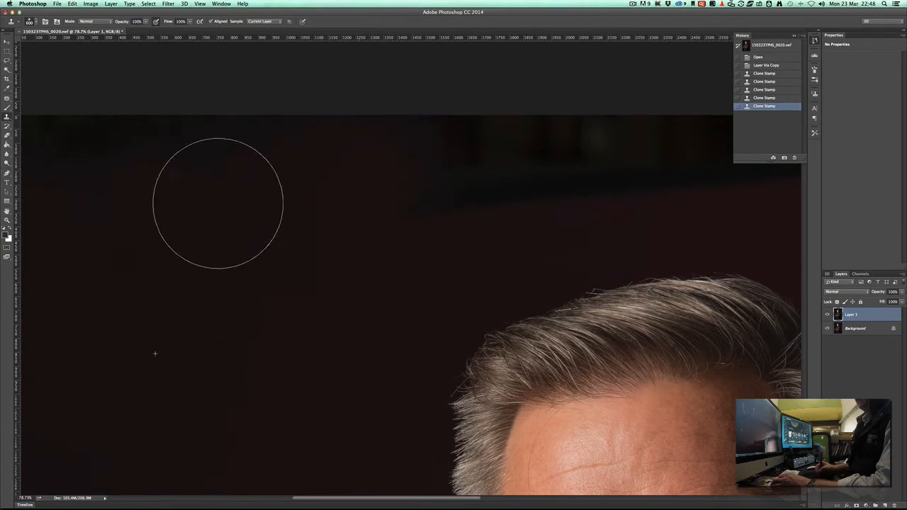
alt+click(210, 281)
mouse_move(152, 169)
mouse_down()
mouse_move(190, 144)
mouse_move(204, 152)
mouse_up()
mouse_move(229, 192)
mouse_down()
mouse_move(454, 106)
mouse_move(425, 116)
mouse_move(435, 231)
mouse_move(421, 255)
mouse_up()
drag(290, 223, 361, 313)
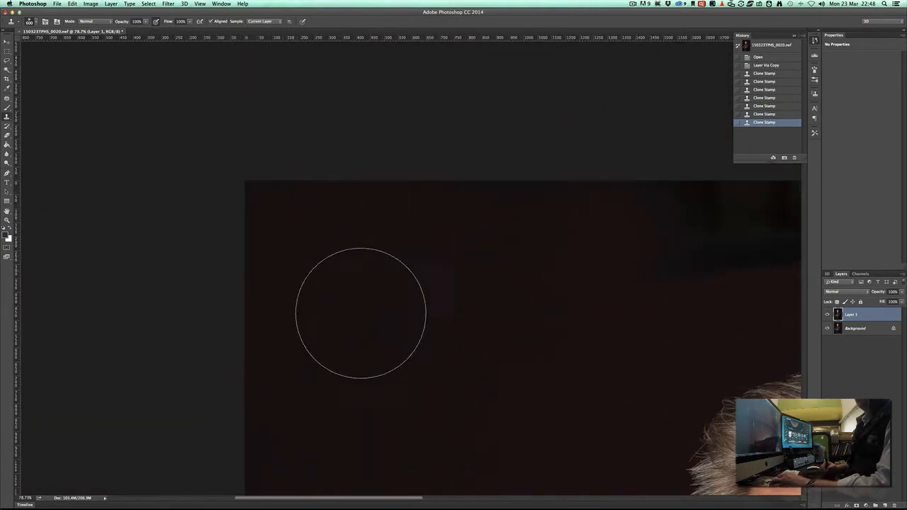
Blend the cloned backdrop in the upper-left area with further Clone Stamp touches sampled from nearby
alt+click(424, 358)
drag(373, 358, 373, 350)
drag(362, 322, 353, 309)
drag(350, 304, 166, 199)
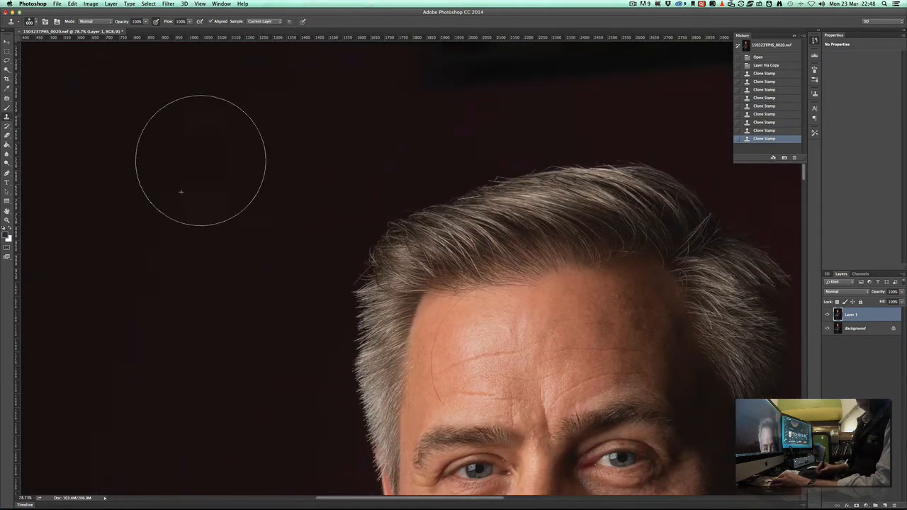
click(203, 163)
Clone dark backdrop over the strip along the photo's top edge above the left side of the hair
scroll(259, 239, up, 5)
drag(371, 142, 175, 137)
alt+click(189, 212)
mouse_move(375, 161)
mouse_down()
mouse_move(475, 139)
mouse_move(345, 181)
mouse_up()
alt+click(231, 238)
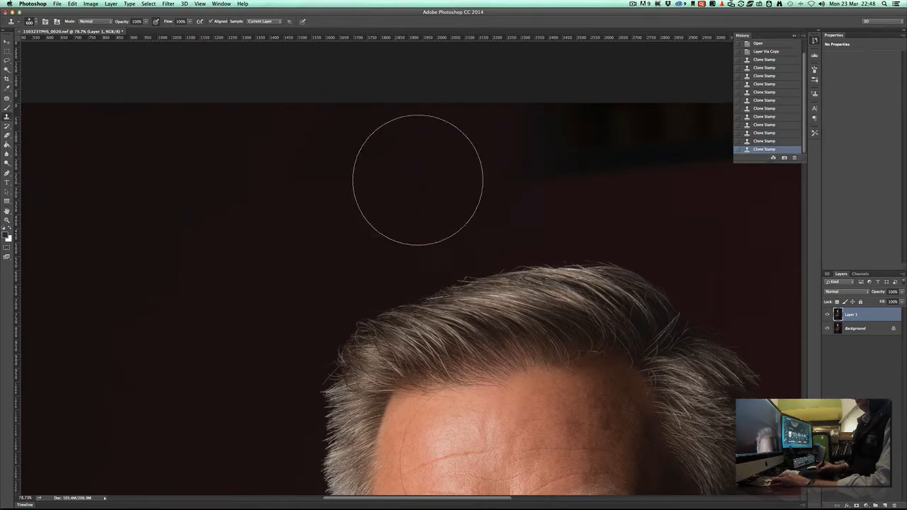
drag(419, 180, 196, 218)
drag(317, 205, 35, 192)
alt+click(614, 254)
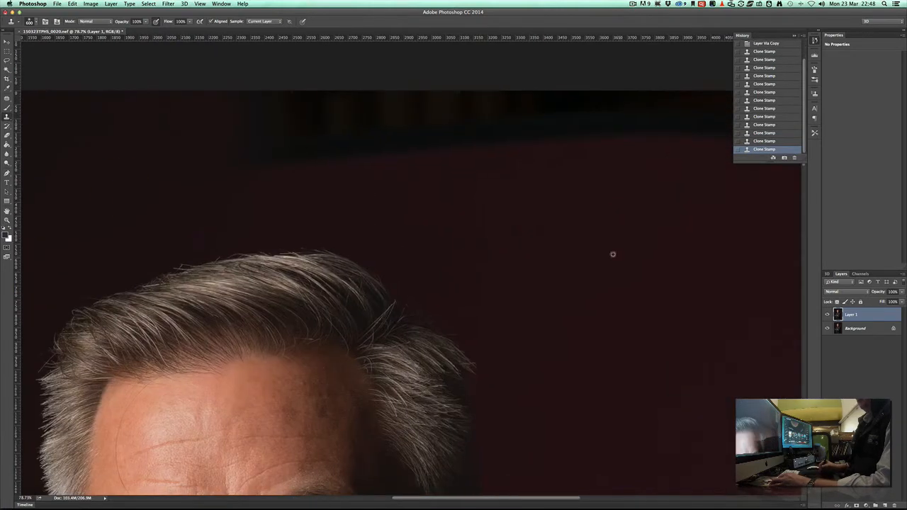
mouse_move(480, 189)
mouse_down()
mouse_move(374, 131)
mouse_move(266, 127)
mouse_move(373, 153)
mouse_up()
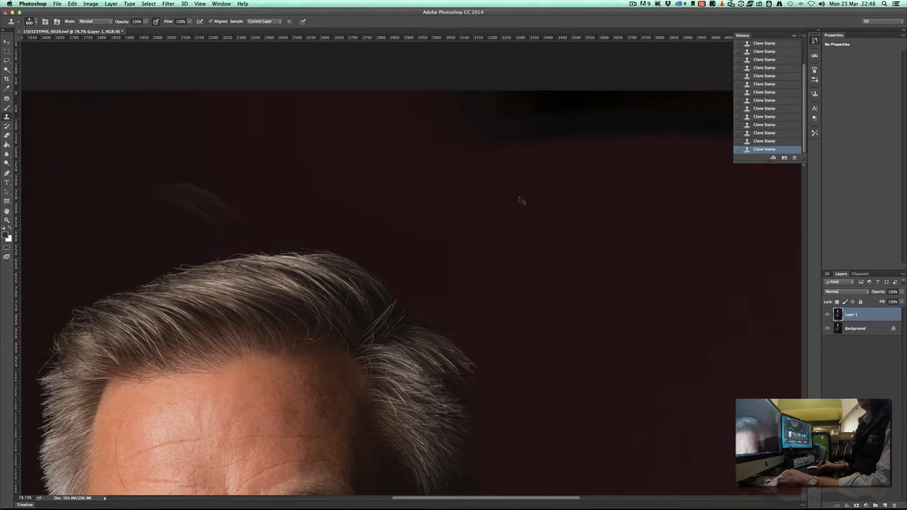
key(alt+super+z)
Clone maroon backdrop over the dark strip and backdrop rim directly above the man's head
alt+click(601, 210)
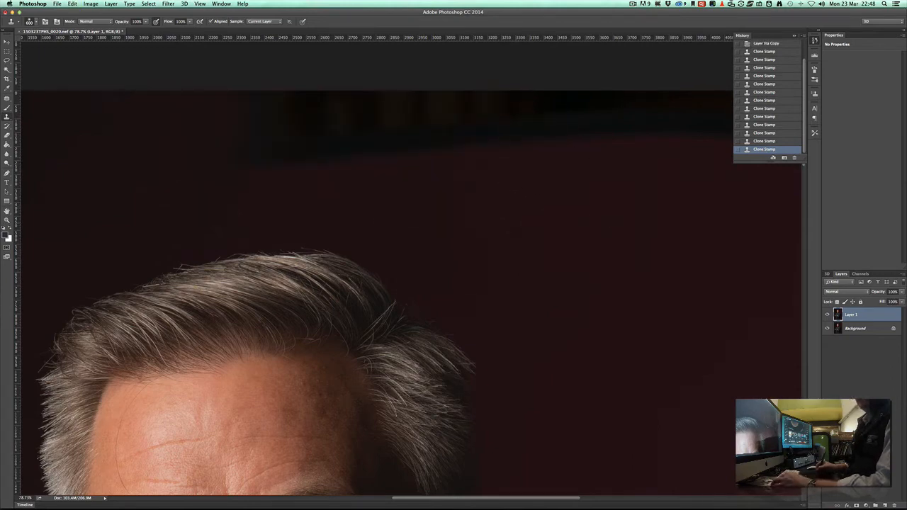
mouse_move(528, 136)
mouse_down()
mouse_move(474, 118)
mouse_move(357, 145)
mouse_move(359, 128)
mouse_up()
alt+click(677, 232)
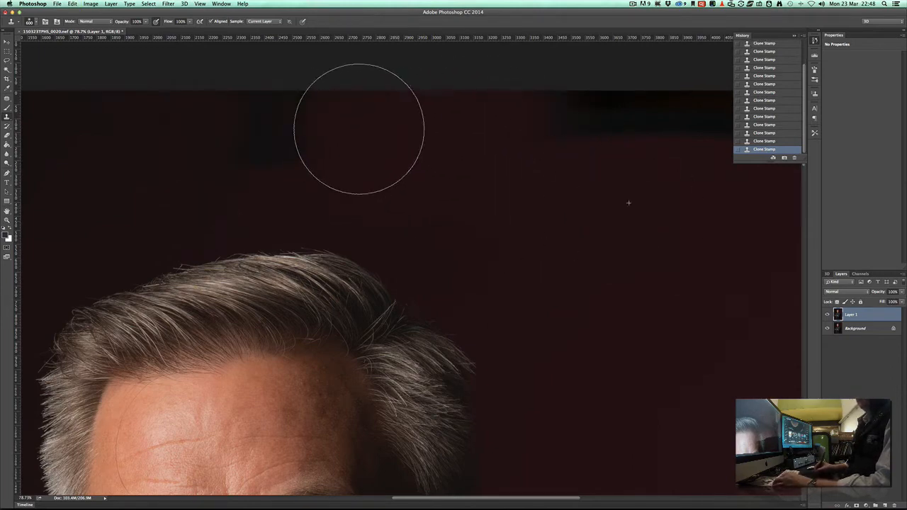
alt+click(480, 178)
mouse_move(294, 122)
mouse_down()
mouse_move(252, 129)
mouse_move(268, 129)
mouse_up()
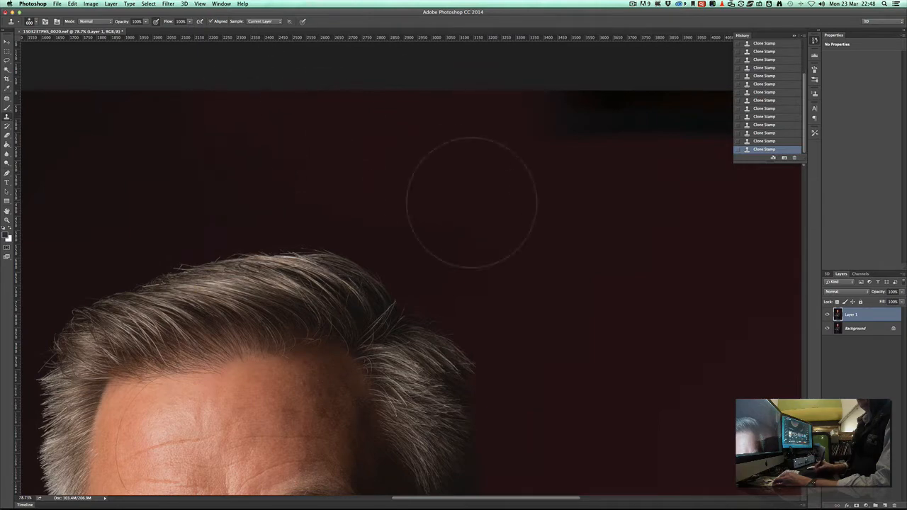
Clone maroon backdrop over the dark strip and backdrop rim along the photo's top edge, right of the head
alt+click(579, 205)
mouse_move(551, 120)
mouse_down()
mouse_move(652, 126)
mouse_move(660, 140)
mouse_up()
drag(639, 241, 397, 246)
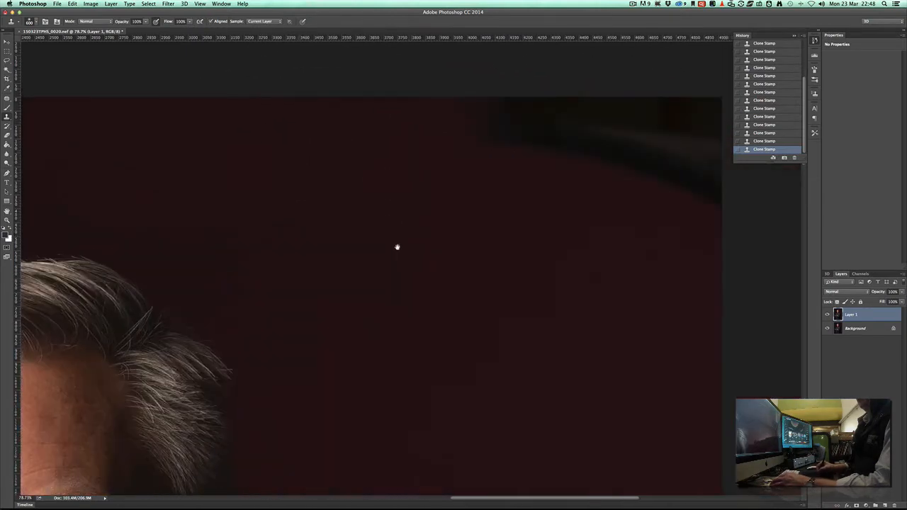
scroll(689, 213, left, 15)
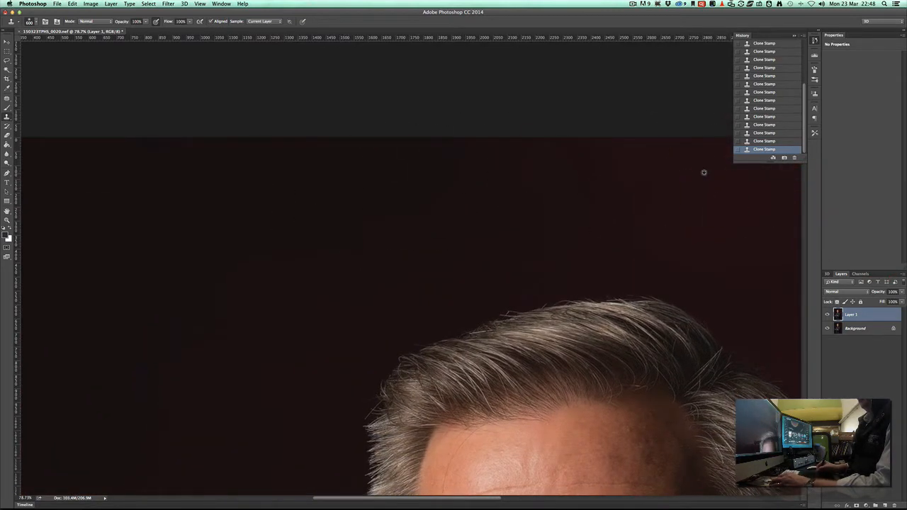
Even out the cloned backdrop above the left side of the hair with dark tones sampled from nearby
alt+click(293, 205)
mouse_move(412, 186)
mouse_down()
mouse_move(699, 241)
mouse_move(328, 292)
mouse_move(667, 181)
mouse_move(427, 217)
mouse_up()
key(super+z)
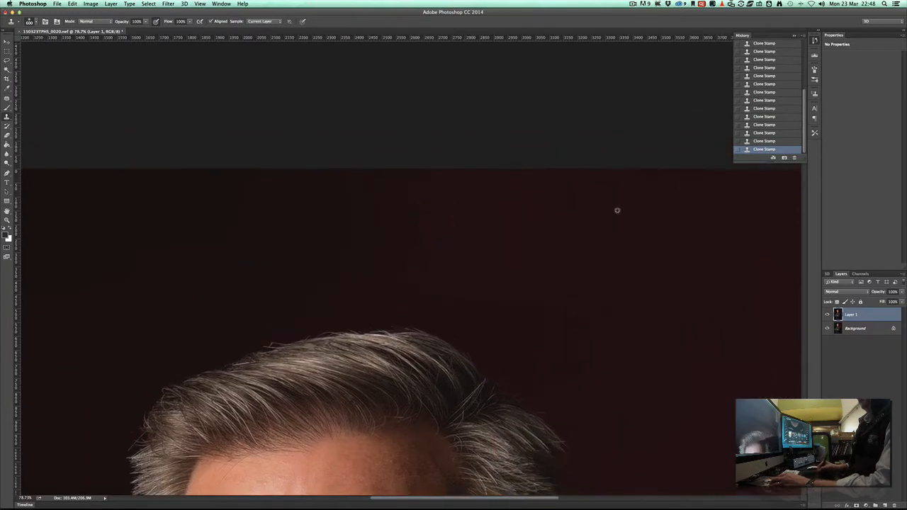
drag(241, 263, 574, 210)
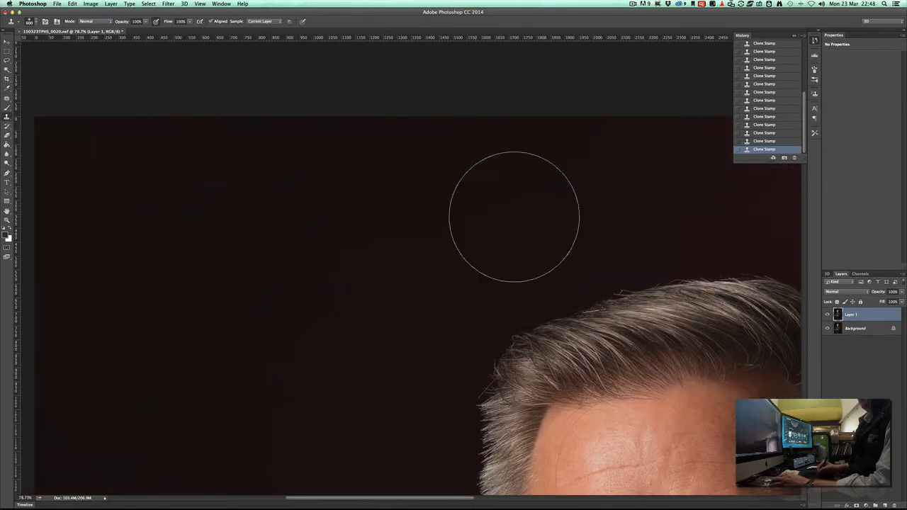
Soften the backdrop's tonal transition above the hair by cloning maroon areas sampled from above the head's right side
key(super+minus)
key(super+minus)
key(super+minus)
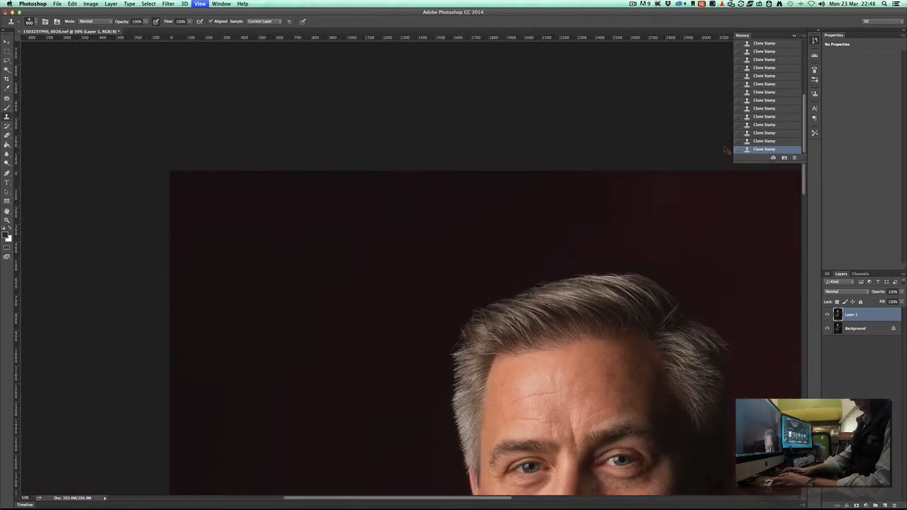
alt+click(683, 272)
drag(626, 248, 548, 239)
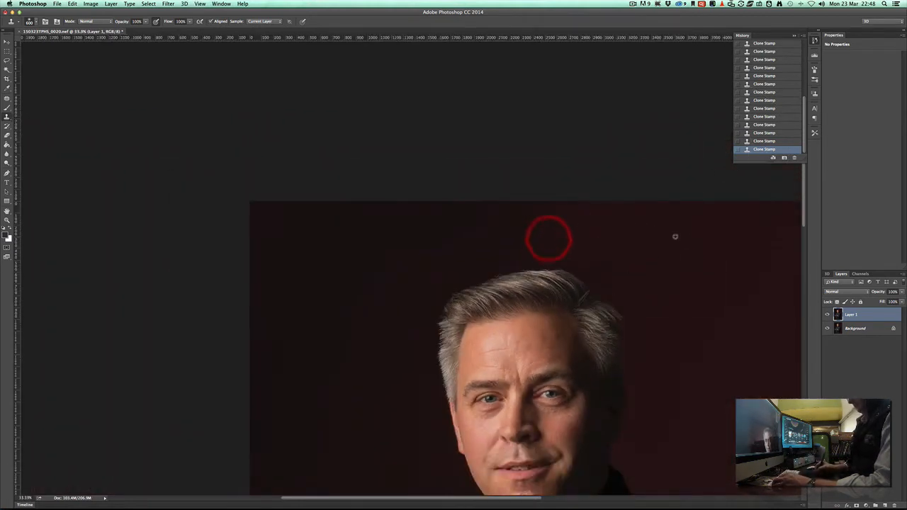
drag(659, 222, 591, 216)
Blend the dark and maroon backdrop areas above the hair with Clone Stamp samples from both sides of the head
alt+click(721, 245)
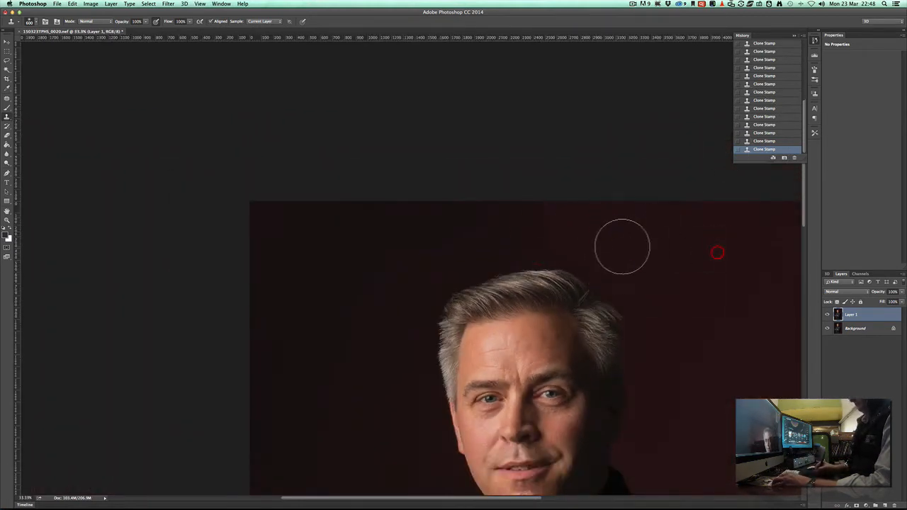
click(563, 220)
alt+click(361, 271)
click(494, 243)
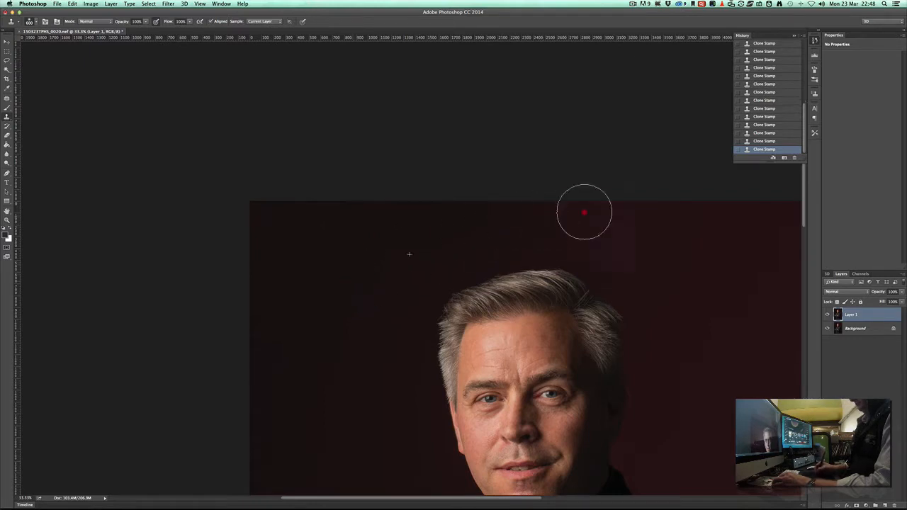
click(608, 212)
Inspect the portrait from head to jacket and compare the retouched backdrop with the original by toggling Layer 1's visibility
drag(474, 318, 302, 156)
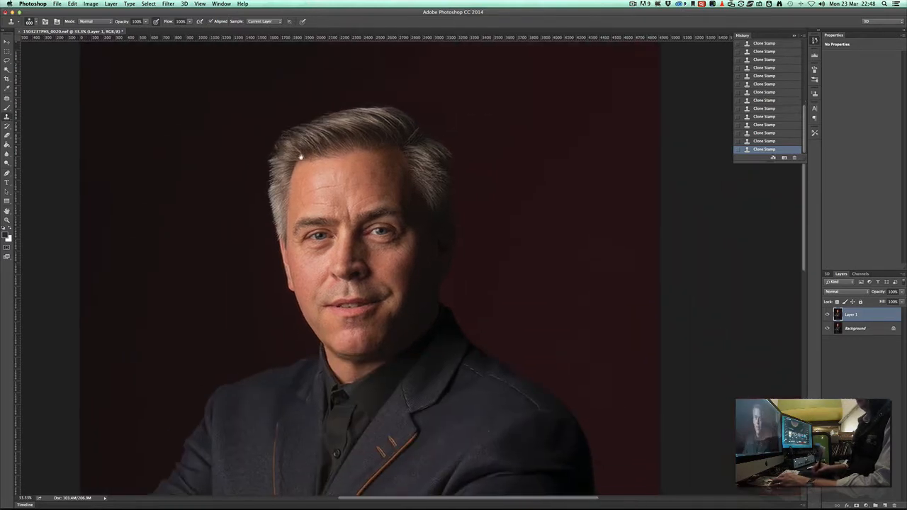
drag(323, 407, 327, 43)
drag(333, 185, 373, 446)
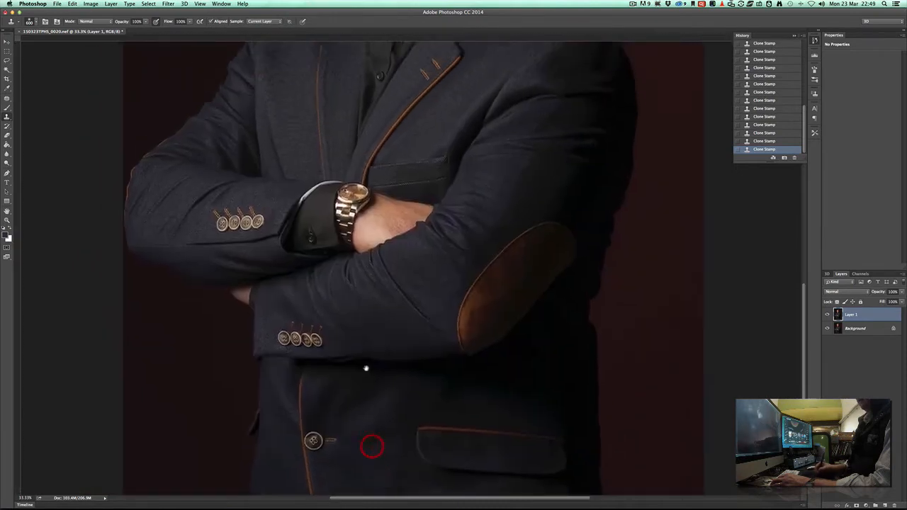
drag(348, 173, 378, 419)
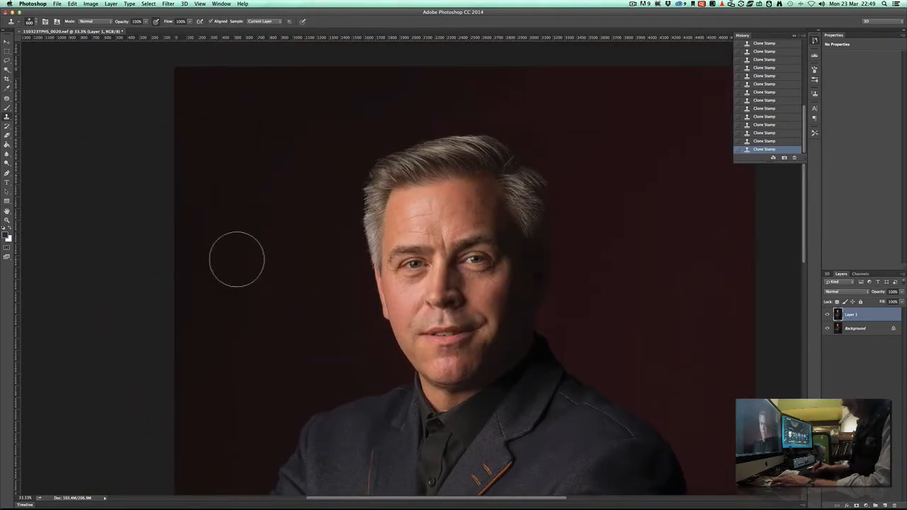
click(828, 315)
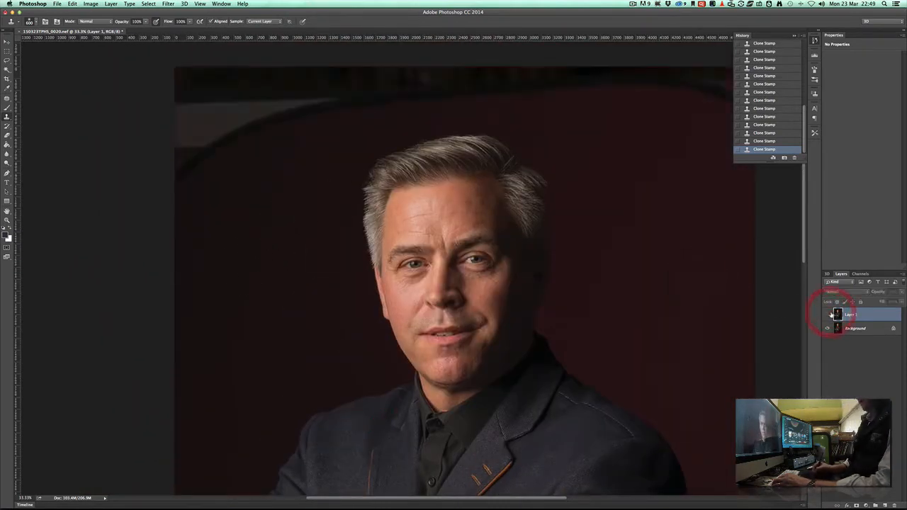
click(827, 316)
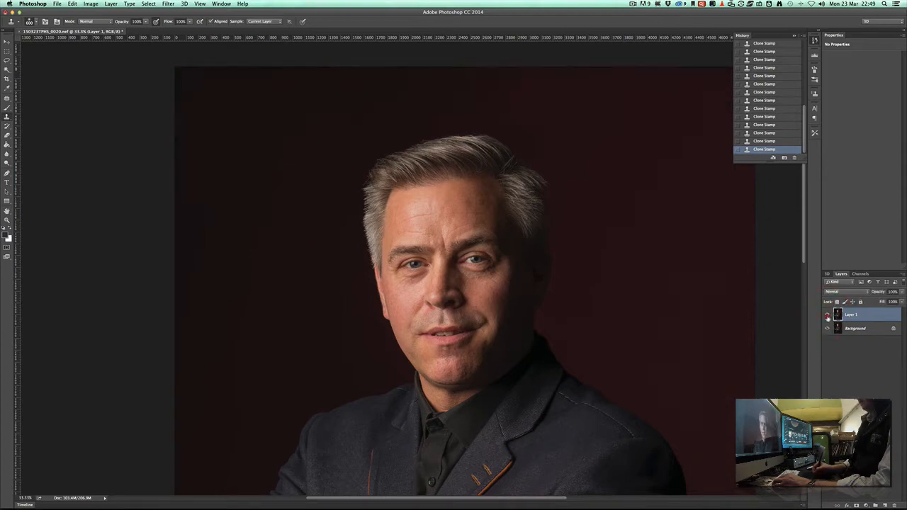
click(827, 315)
click(827, 316)
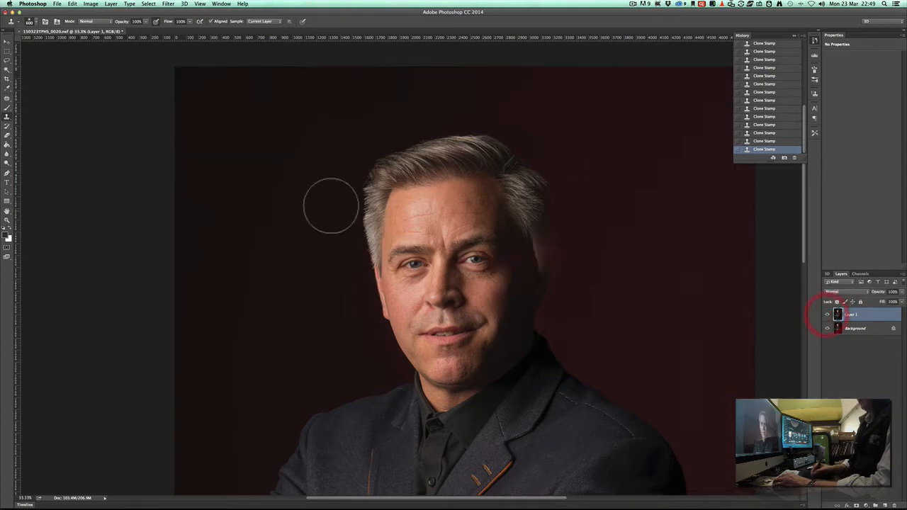
Clone dark backdrop over the area just above the left side of the hair, and undo the last two strokes
alt+click(290, 115)
click(367, 127)
click(424, 112)
click(406, 100)
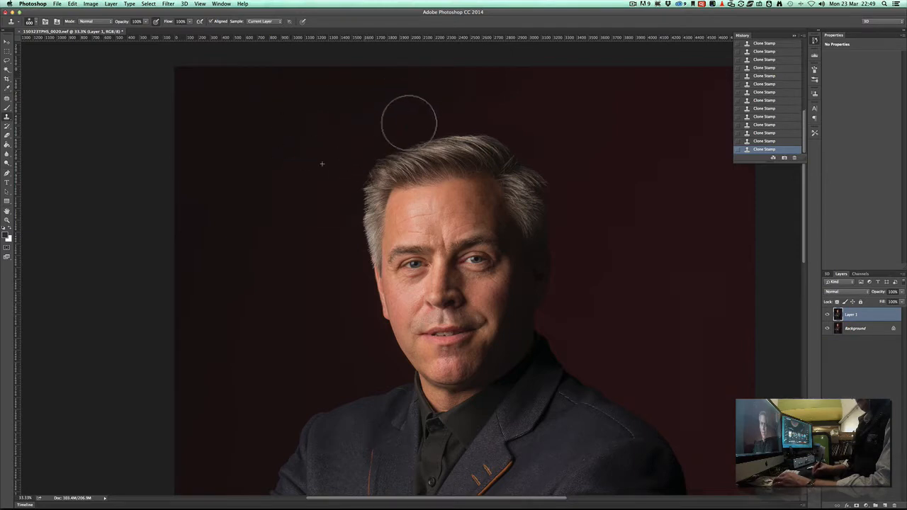
click(435, 109)
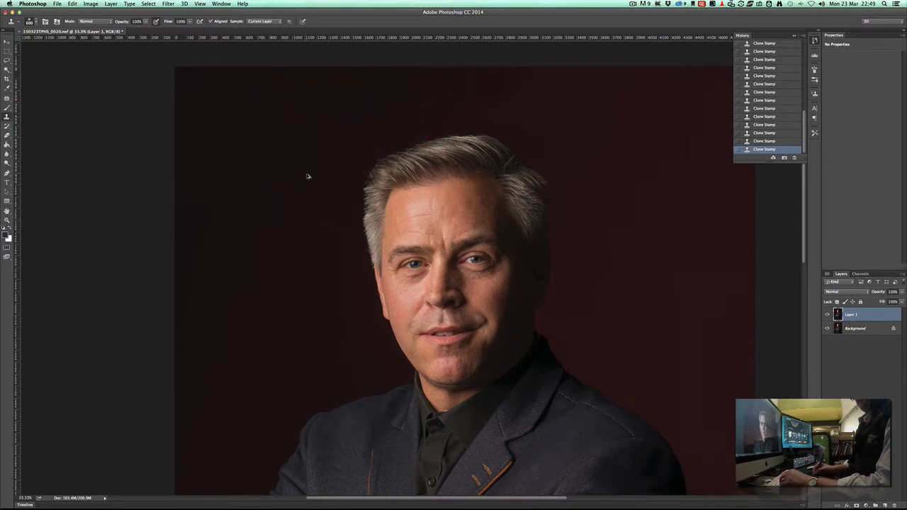
key(super+alt+z)
key(super+alt+z)
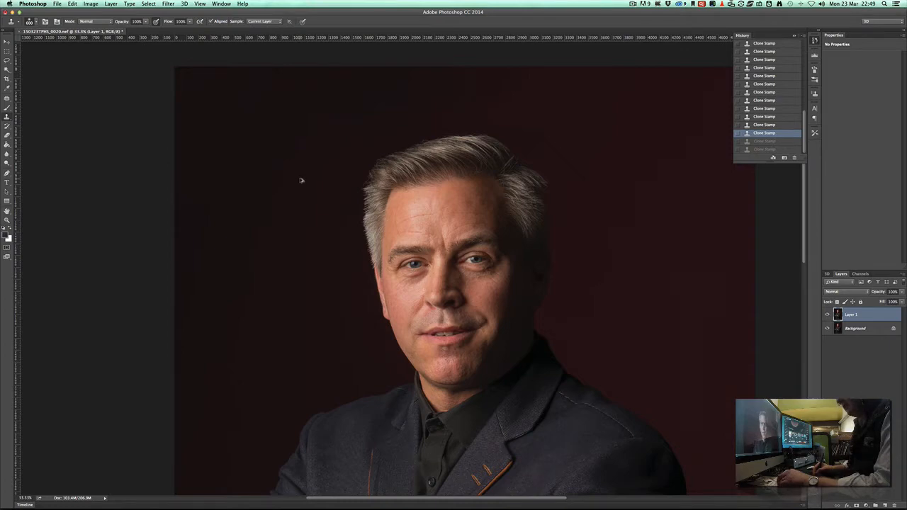
Compare the hair's upper-left edge with the original by toggling Layer 1, and merge Layer 1 down into the Background
key(z)
drag(385, 148, 438, 184)
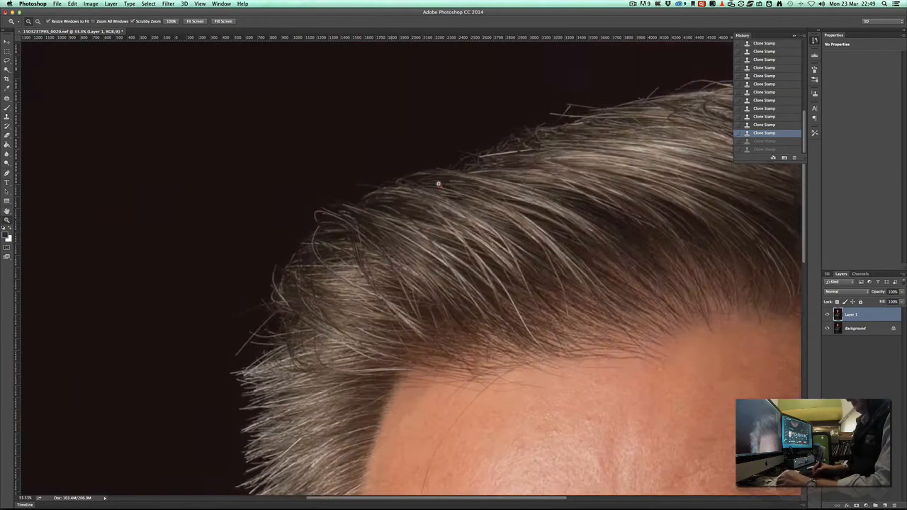
click(829, 315)
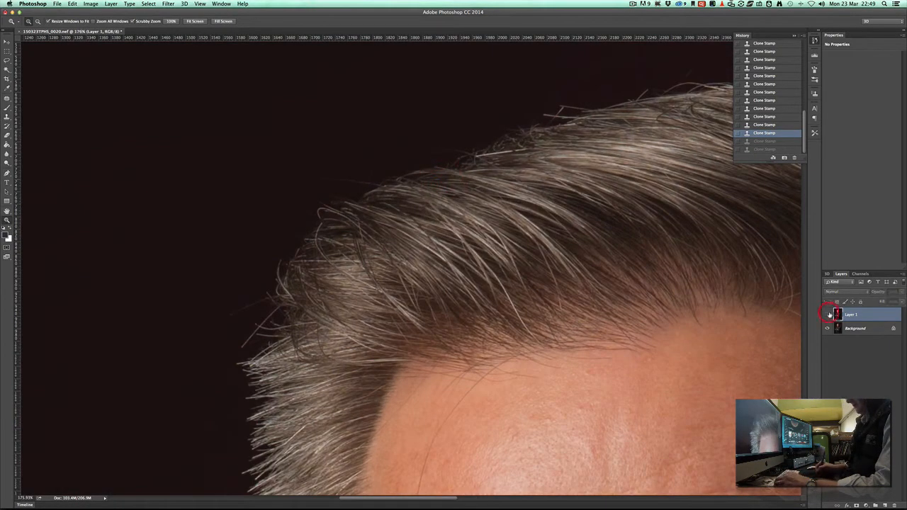
click(828, 315)
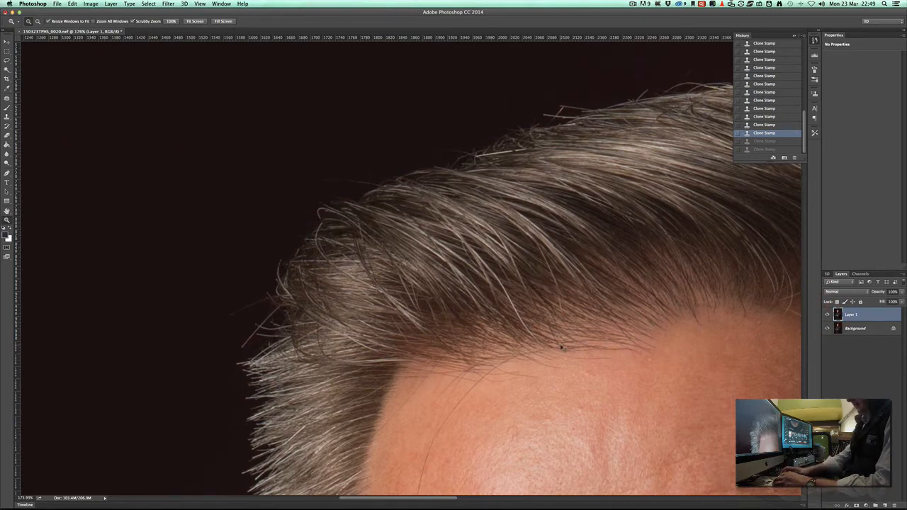
key(super+0)
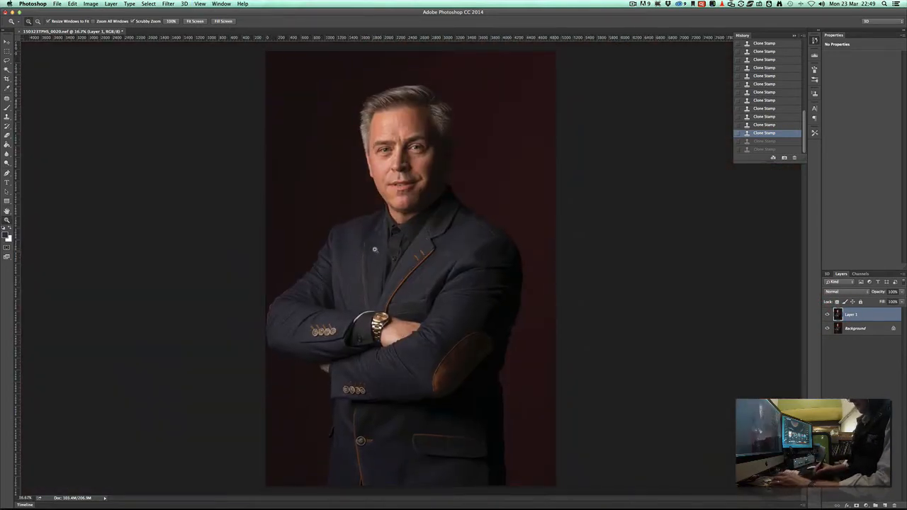
key(super+e)
Lasso the jacket sleeve edge with its white lining, including the adjoining sleeve fabric and black shirt cuff beside the watch
drag(375, 250, 340, 235)
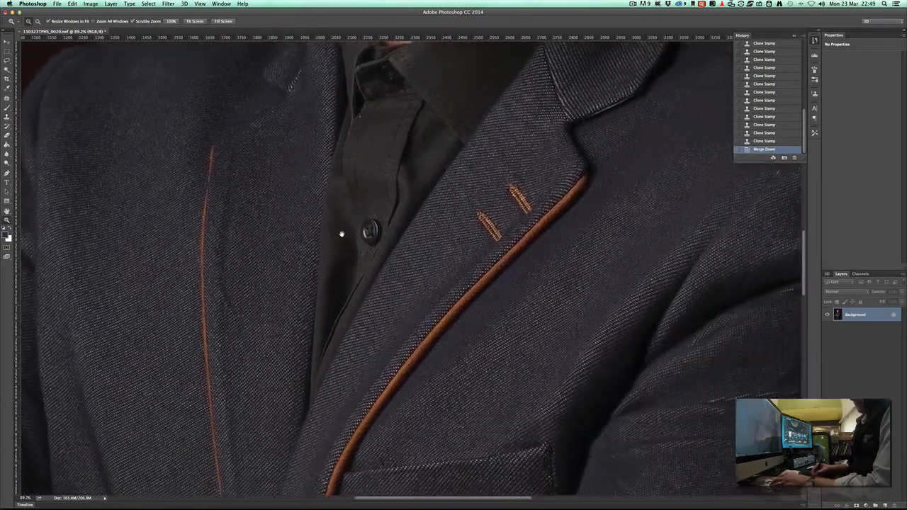
drag(346, 316, 512, 56)
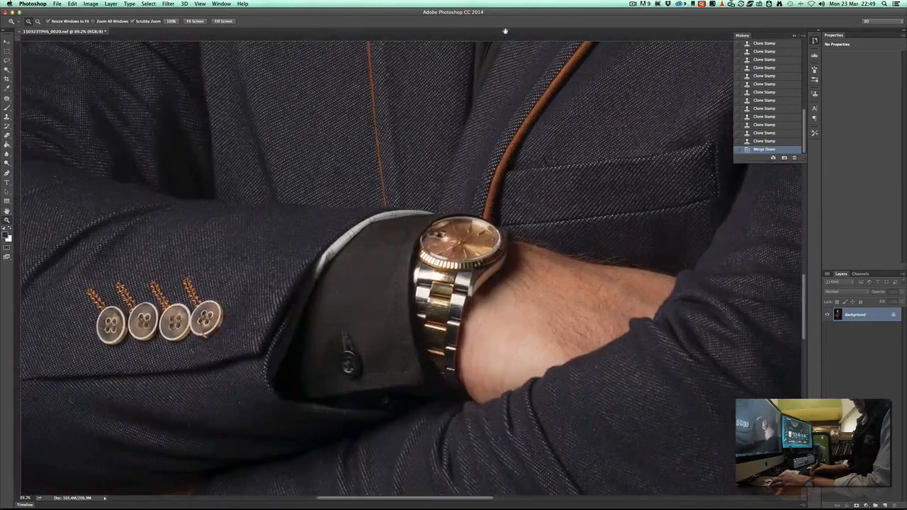
drag(419, 398, 457, 318)
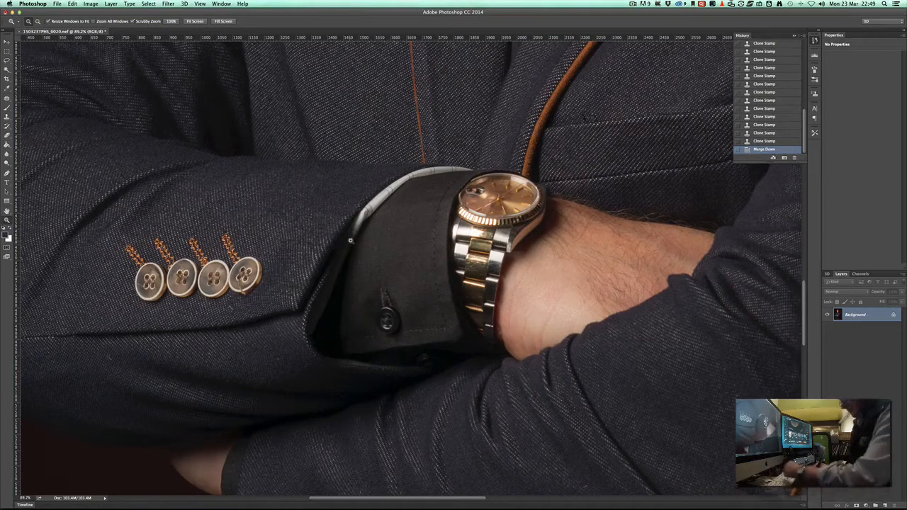
key(l)
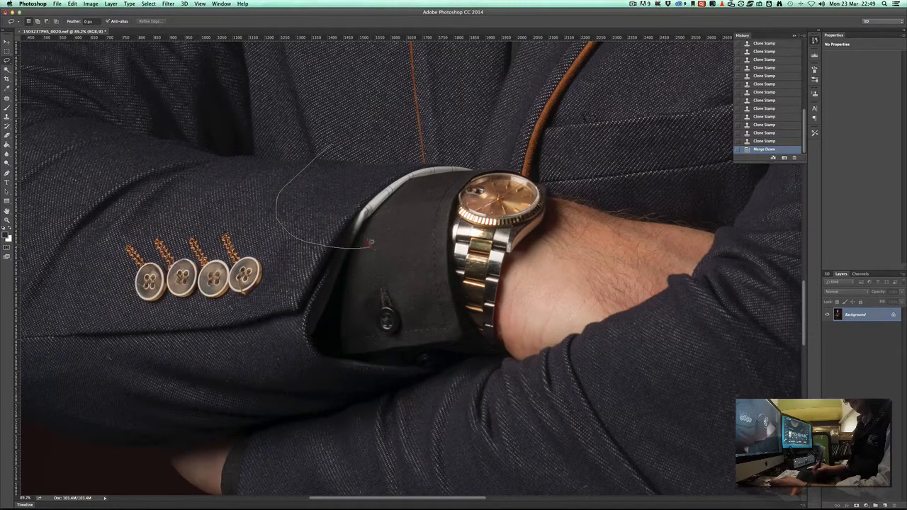
drag(370, 243, 358, 246)
key(ctrl+d)
mouse_move(289, 266)
mouse_down()
mouse_move(328, 287)
mouse_move(378, 242)
mouse_up()
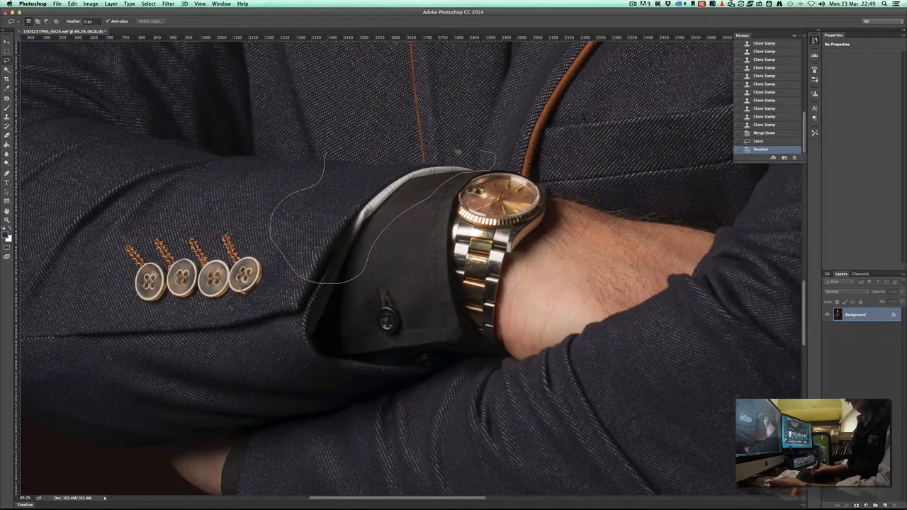
drag(489, 154, 486, 149)
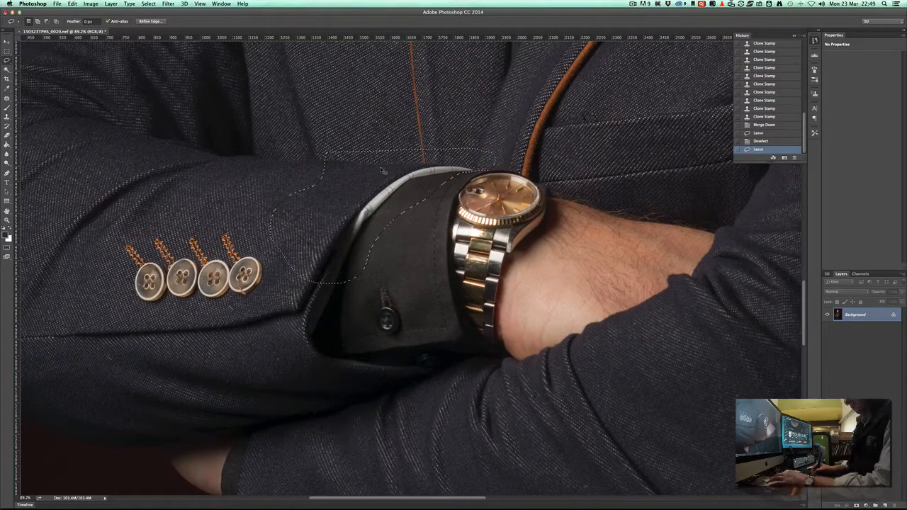
Copy the selected sleeve edge to a new layer and shift it toward the watch, skewed about -7.3° horizontally and scaled to about 97% height
key(ctrl+c)
key(ctrl+v)
key(ctrl+t)
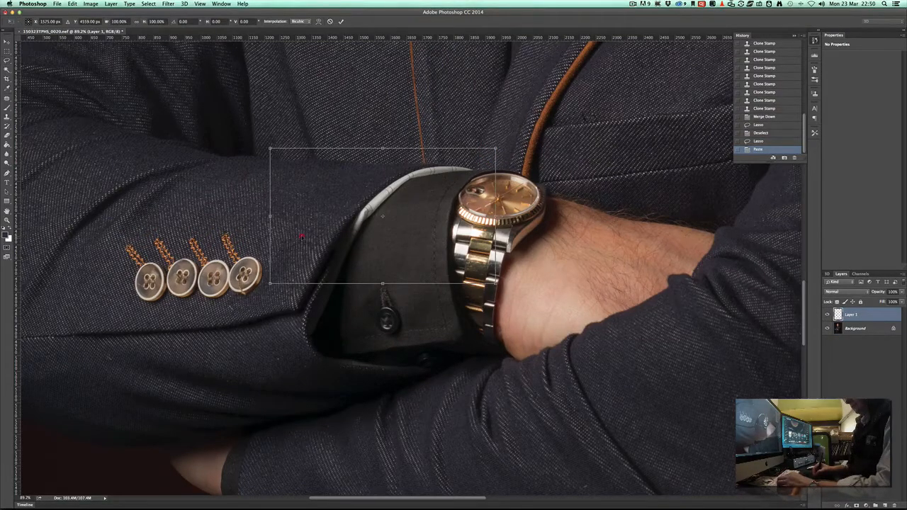
mouse_move(302, 236)
mouse_down()
mouse_move(317, 231)
mouse_move(303, 224)
mouse_move(304, 243)
mouse_move(304, 229)
mouse_up()
drag(397, 226, 393, 224)
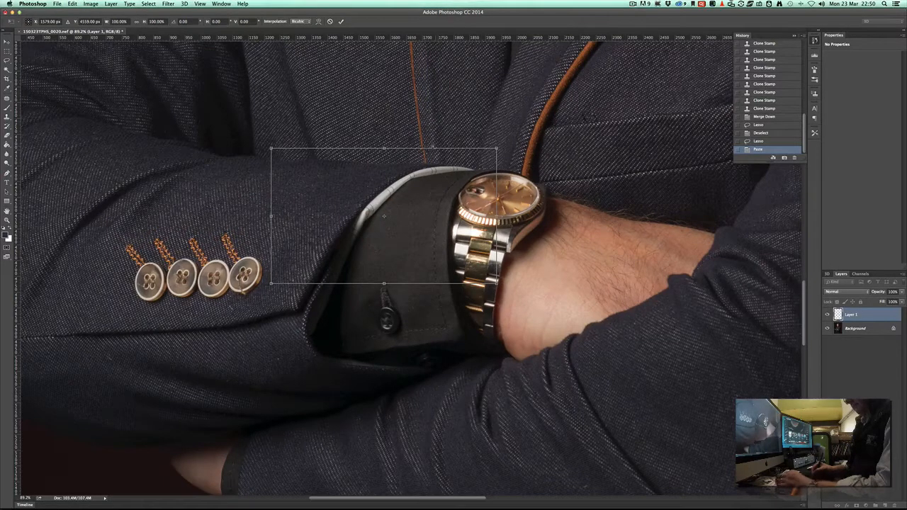
drag(384, 149, 399, 150)
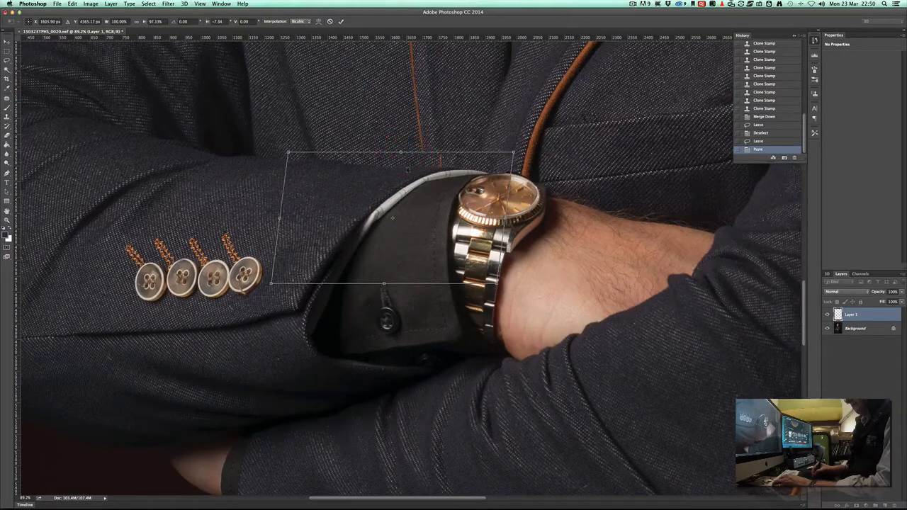
double_click(408, 170)
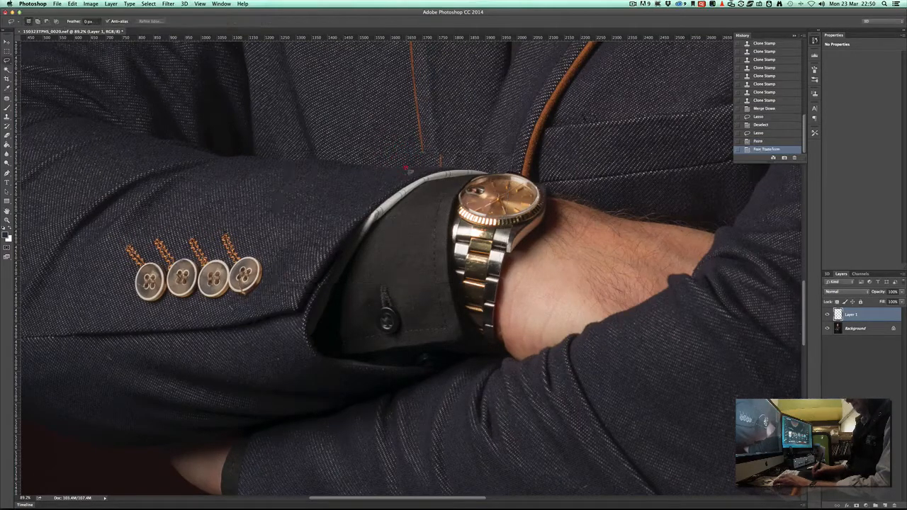
Add a layer mask to Layer 1 and paint it black over the copied white lining from the sleeve opening up to the watch
click(856, 506)
key(b)
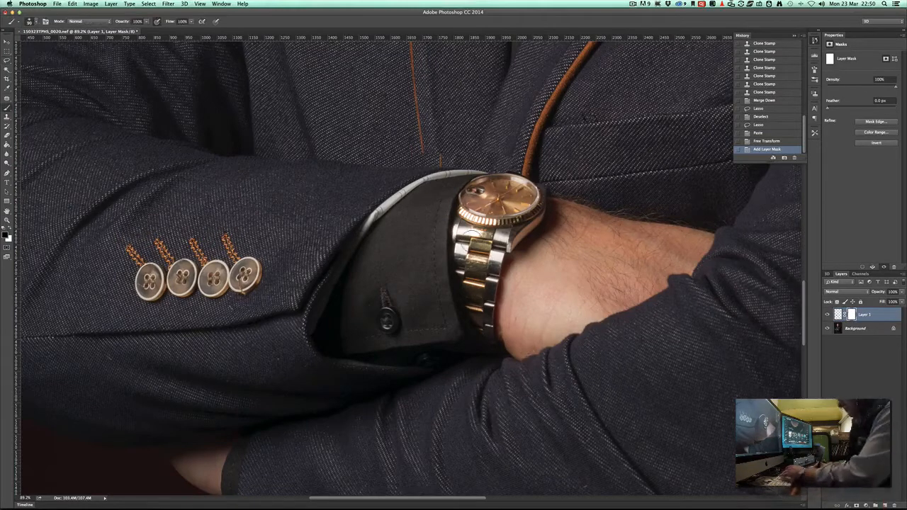
click(397, 209)
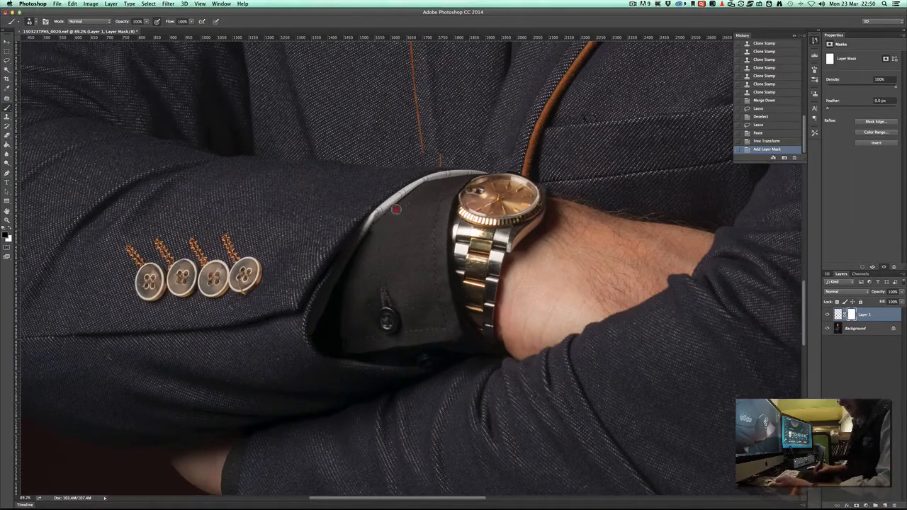
mouse_move(396, 209)
mouse_down()
mouse_move(373, 219)
mouse_move(431, 183)
mouse_move(391, 208)
mouse_move(408, 194)
mouse_up()
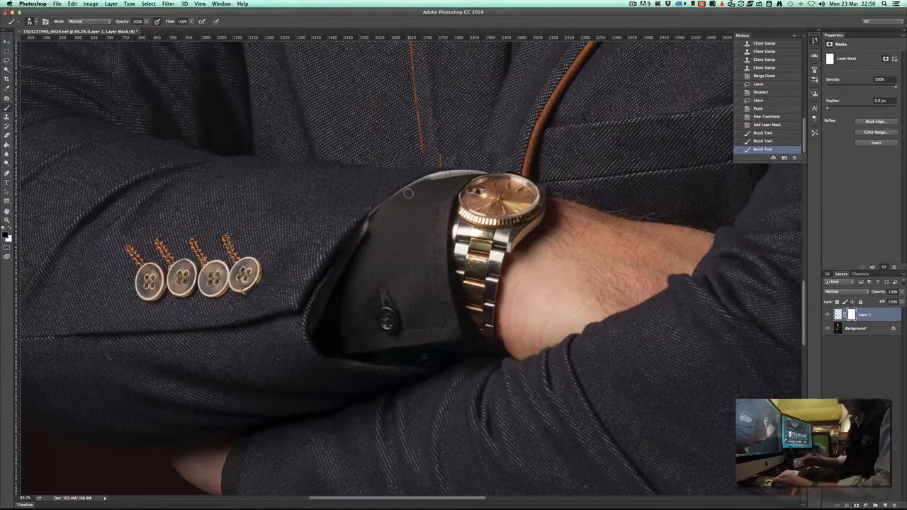
mouse_move(383, 221)
mouse_down()
mouse_move(380, 212)
mouse_move(347, 287)
mouse_up()
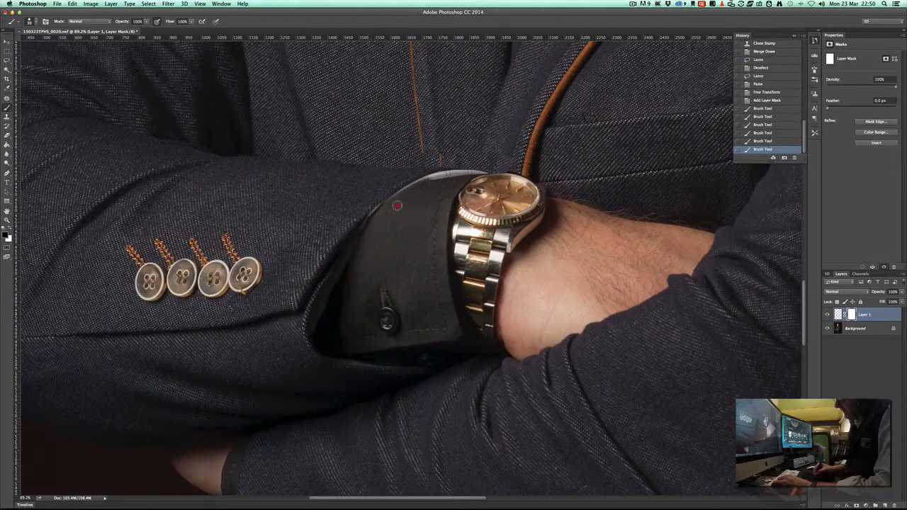
mouse_move(390, 209)
mouse_down()
mouse_move(413, 191)
mouse_move(388, 206)
mouse_move(443, 176)
mouse_move(429, 178)
mouse_move(467, 166)
mouse_up()
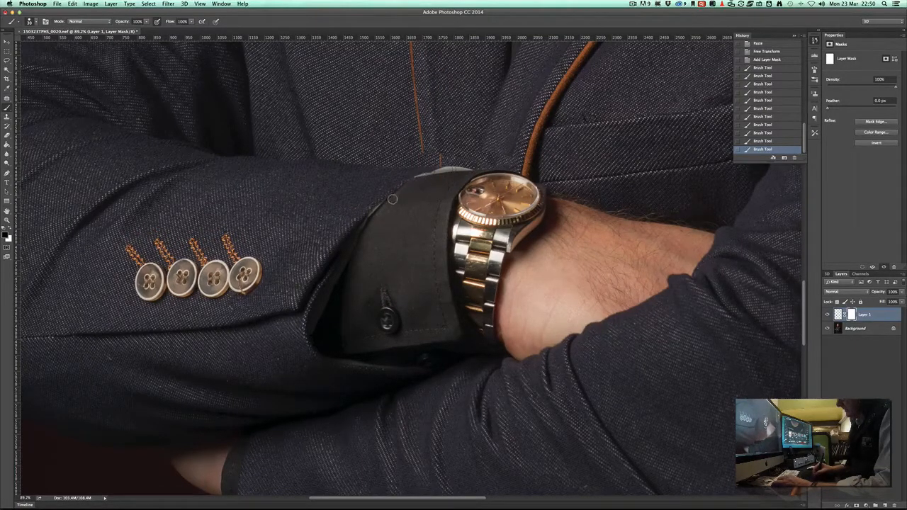
click(429, 177)
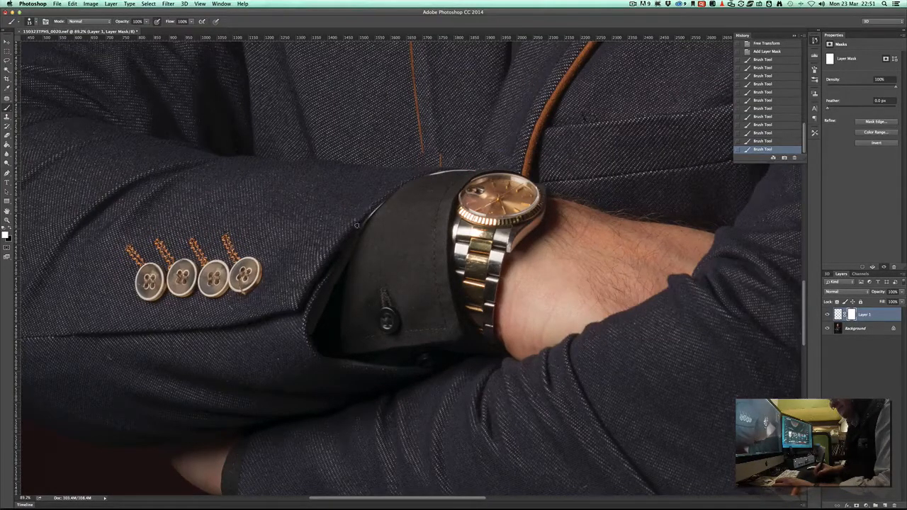
Refine Layer 1's mask along the sleeve edge, alternating white and black strokes beside the black shirt cuff
mouse_move(357, 226)
mouse_down()
mouse_move(386, 197)
mouse_move(360, 224)
mouse_up()
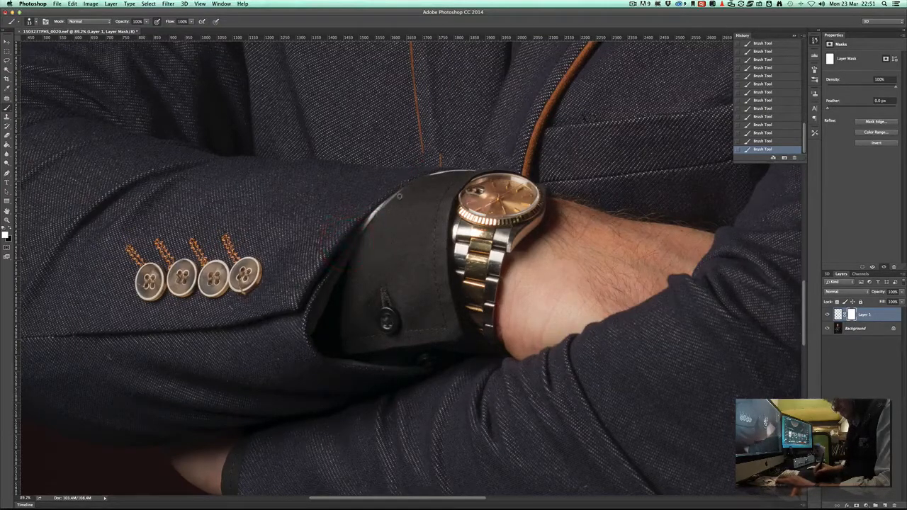
key(x)
drag(403, 192, 380, 214)
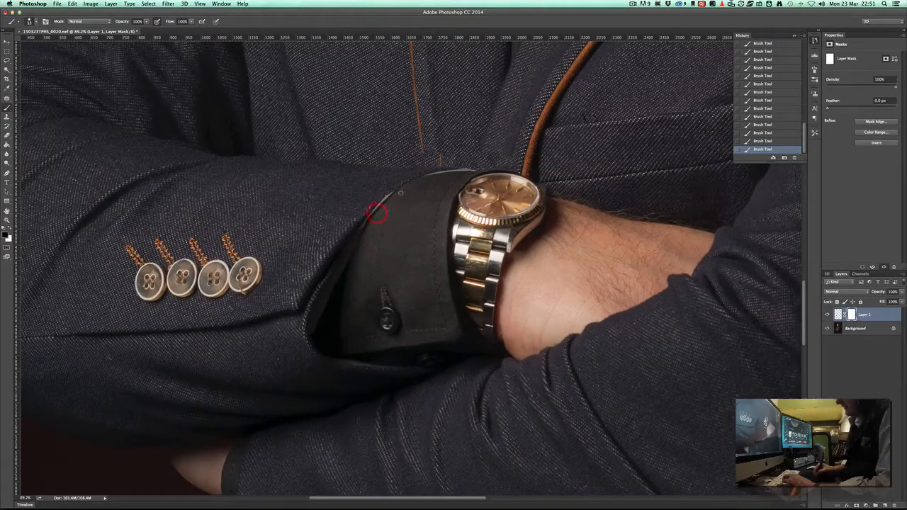
key(x)
drag(385, 192, 370, 208)
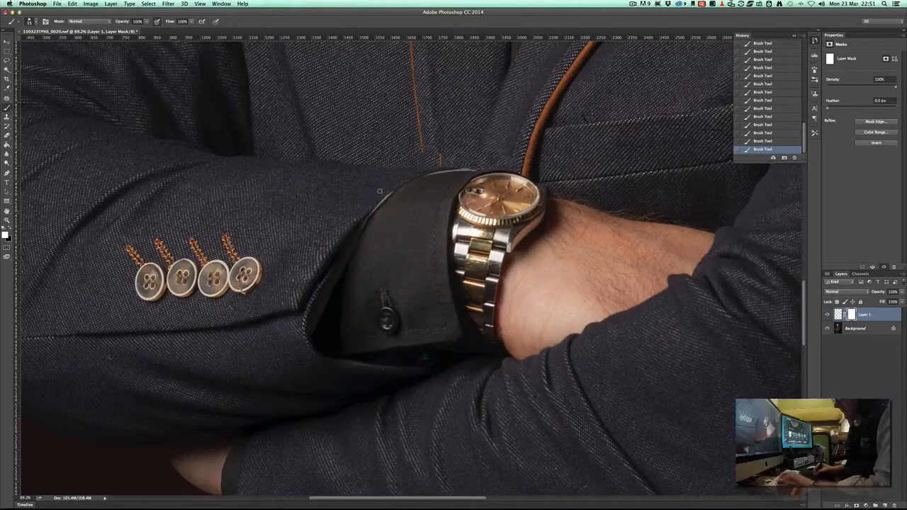
key(x)
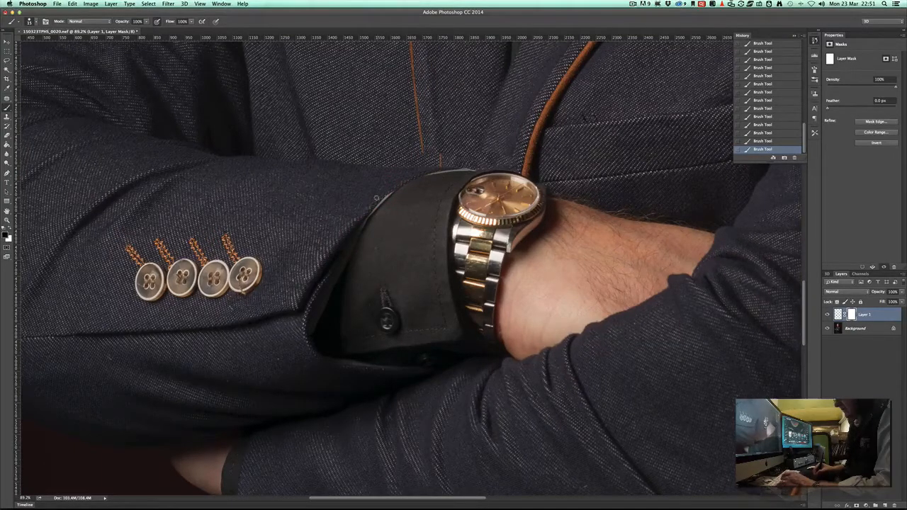
key(x)
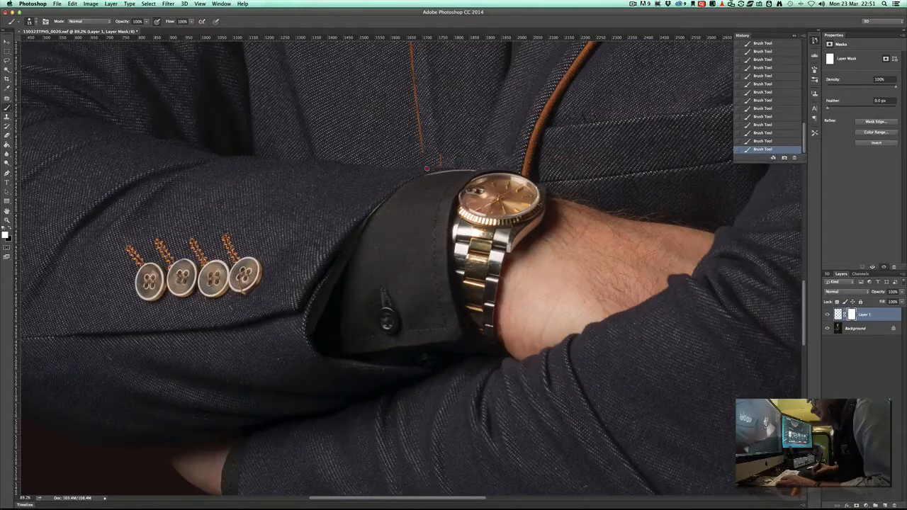
Inspect the masked sleeve patch up close by alternately isolating Layer 1 and restoring the Background
key(z)
alt+click(358, 204)
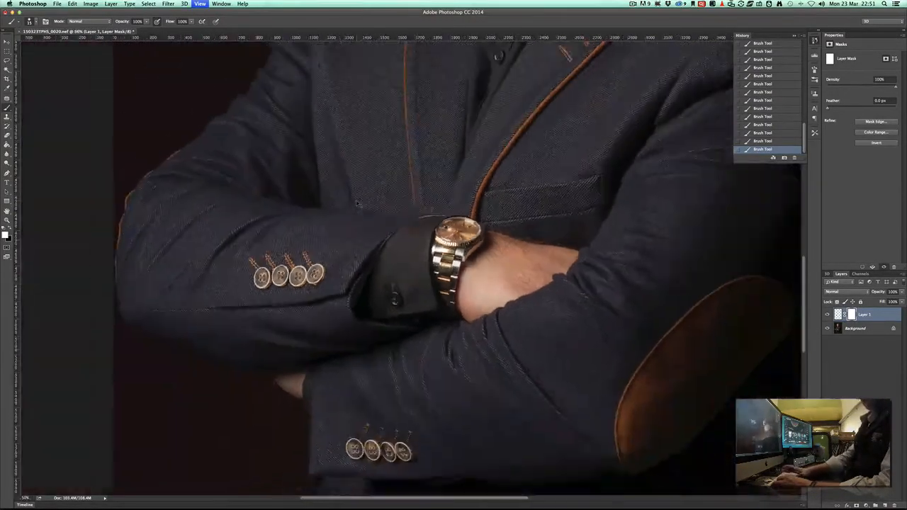
alt+click(372, 226)
drag(387, 252, 429, 312)
alt+click(830, 315)
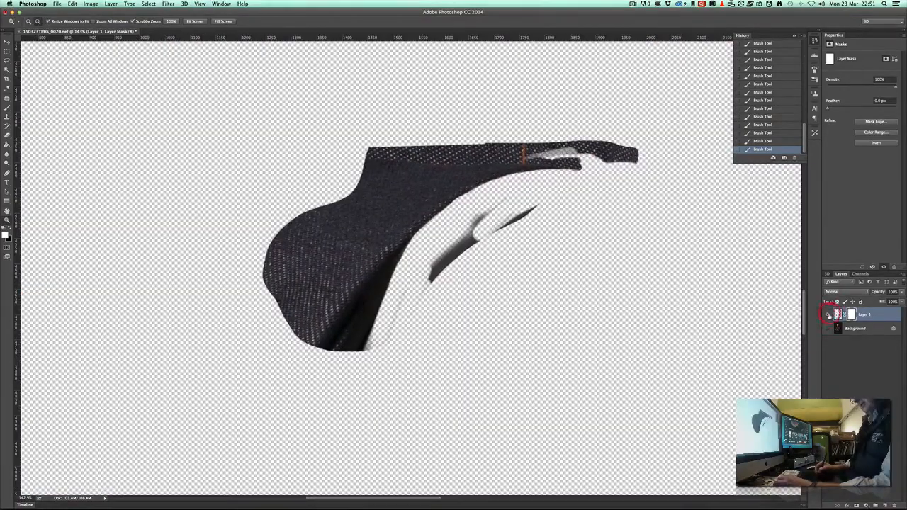
alt+click(829, 315)
alt+click(830, 315)
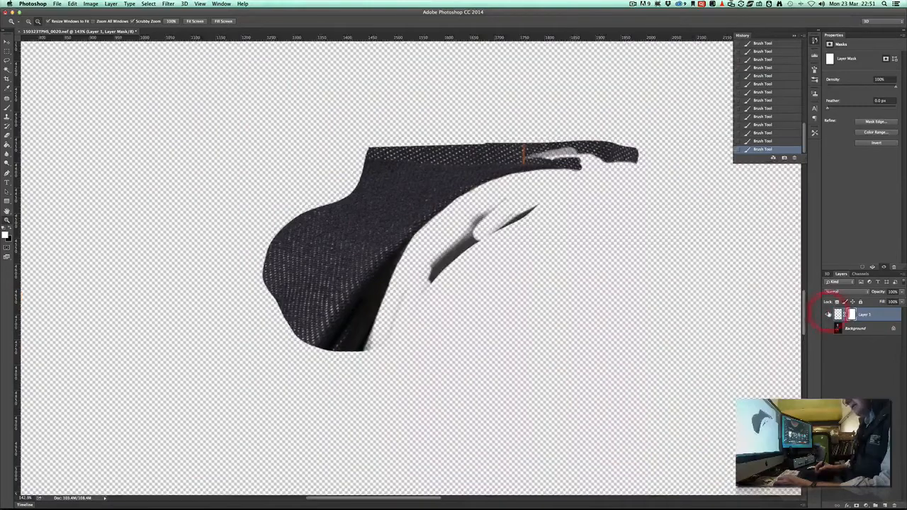
alt+click(830, 315)
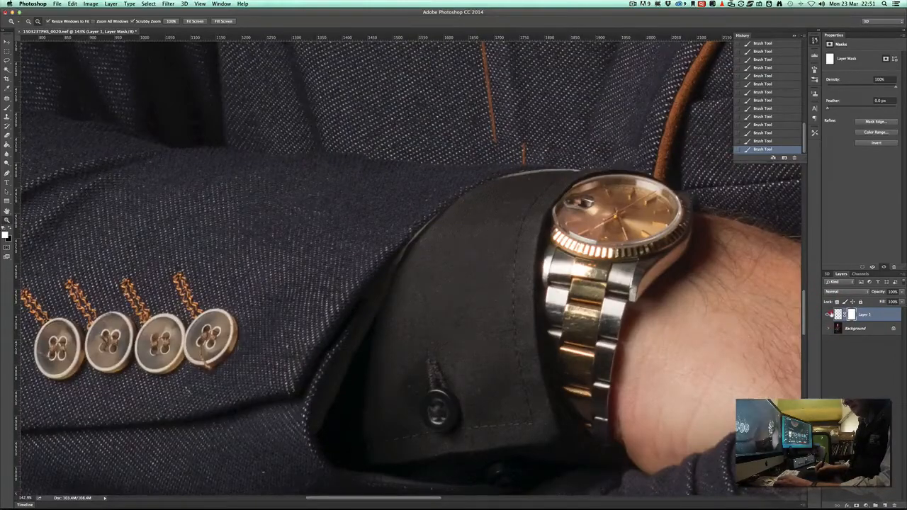
alt+click(829, 315)
alt+click(829, 315)
Compare the sleeve edge with and without the Layer 1 patch by toggling that layer's visibility
click(828, 315)
click(828, 315)
click(828, 315)
click(828, 316)
click(828, 316)
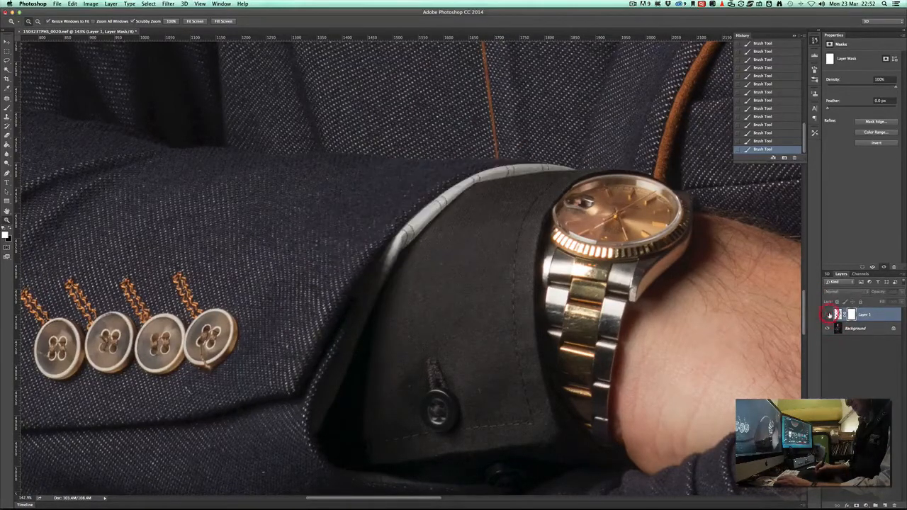
click(828, 315)
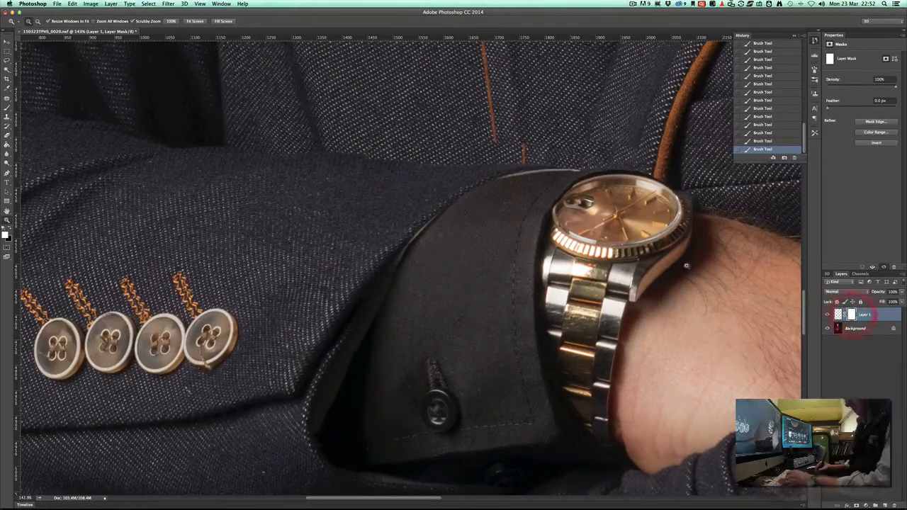
Touch up Layer 1's mask along the upper sleeve edge with black and white, and show the whole portrait
key(b)
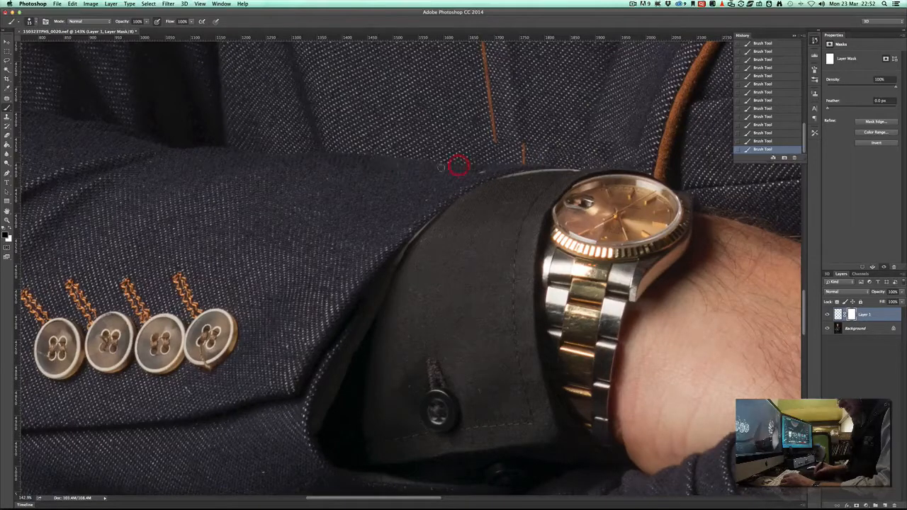
key(x)
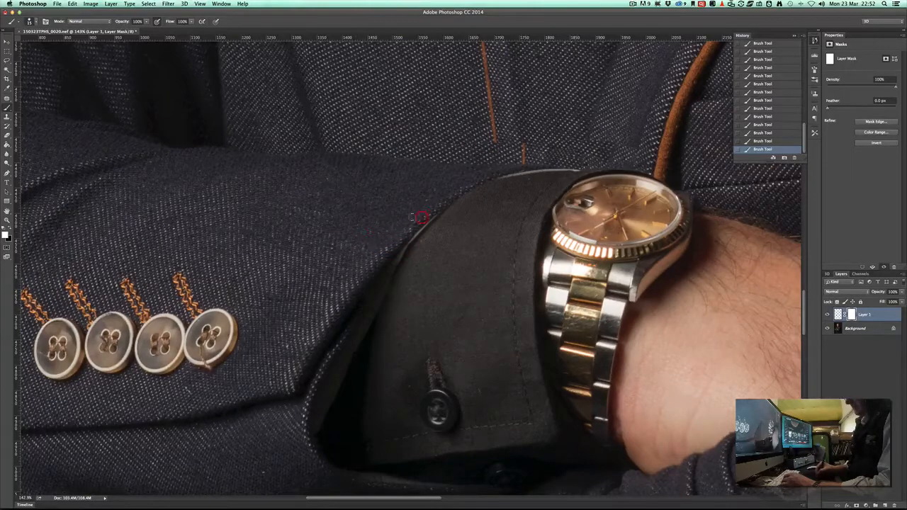
key(super+0)
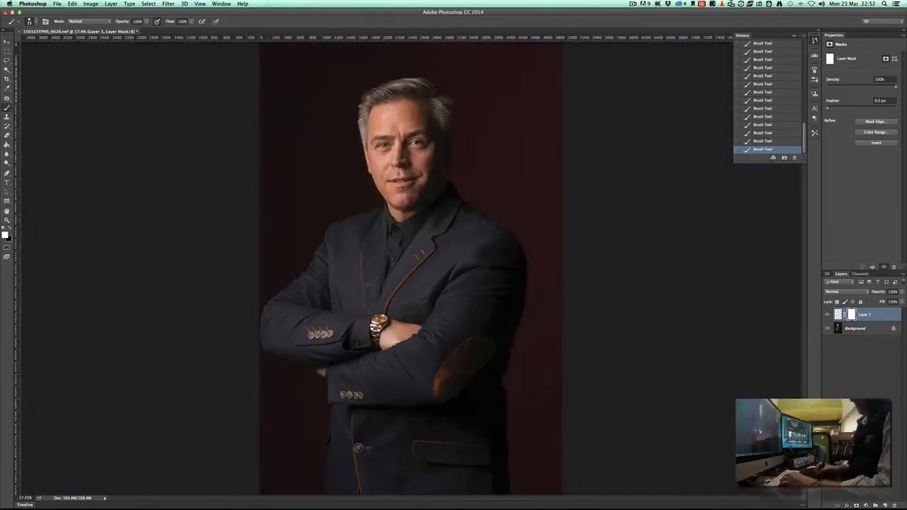
Stamp all visible layers into a new layer above Layer 1
key(z)
drag(387, 261, 433, 308)
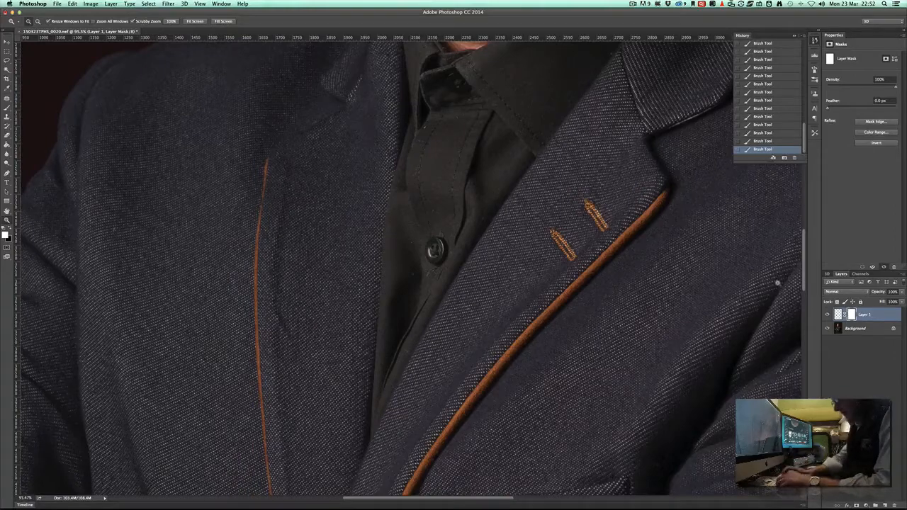
key(super+alt+shift+e)
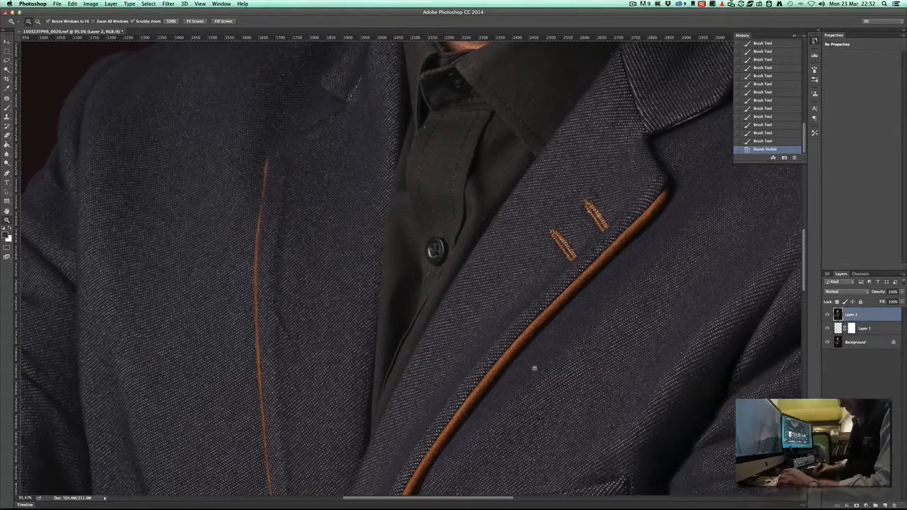
Lasso a narrow strip of the jacket's inner edge beside the shirt collar, opposite the lapel with the orange buttonholes
click(354, 371)
drag(392, 171, 377, 256)
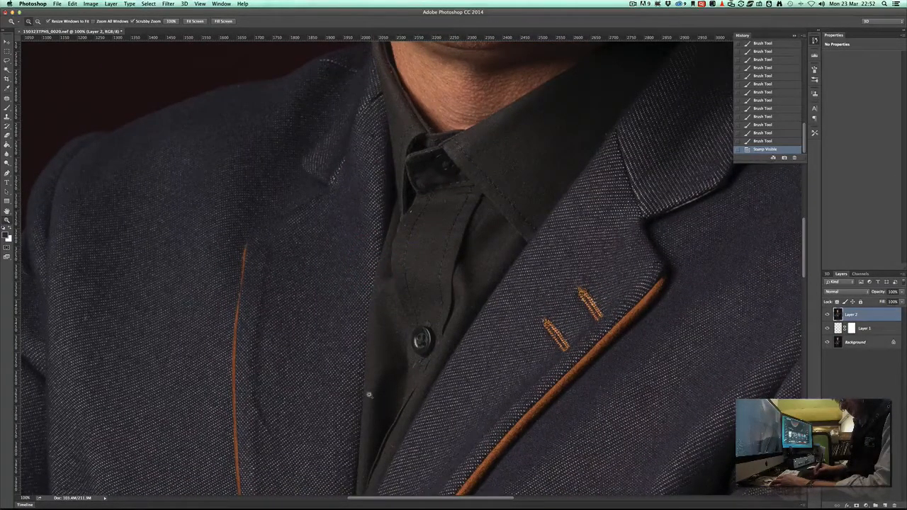
drag(363, 436, 355, 277)
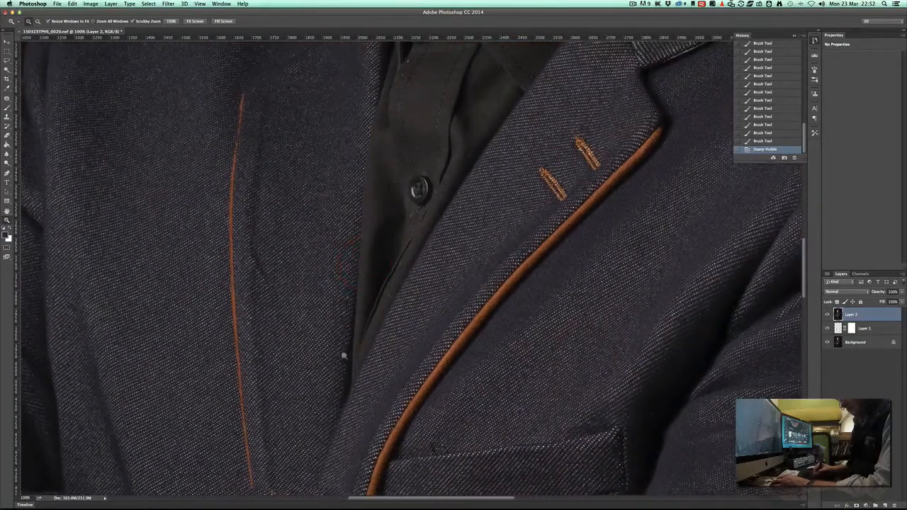
drag(362, 122, 362, 279)
click(361, 273)
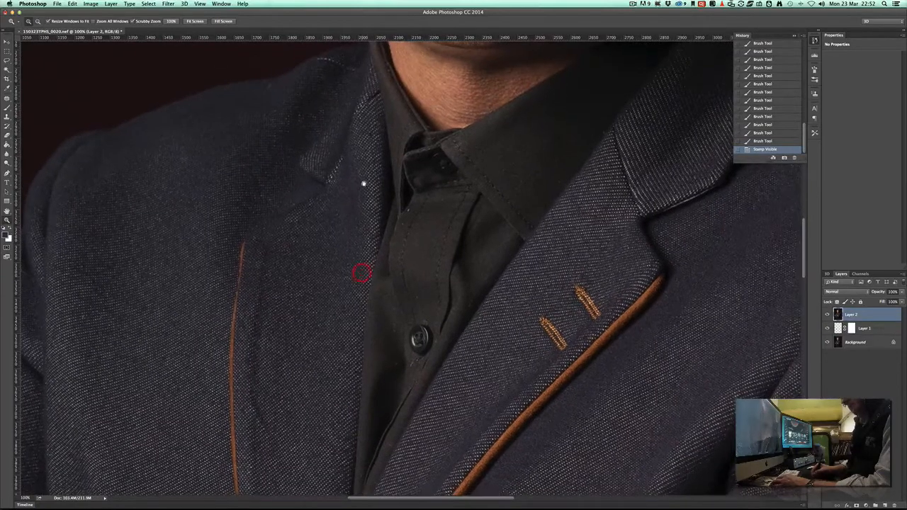
key(l)
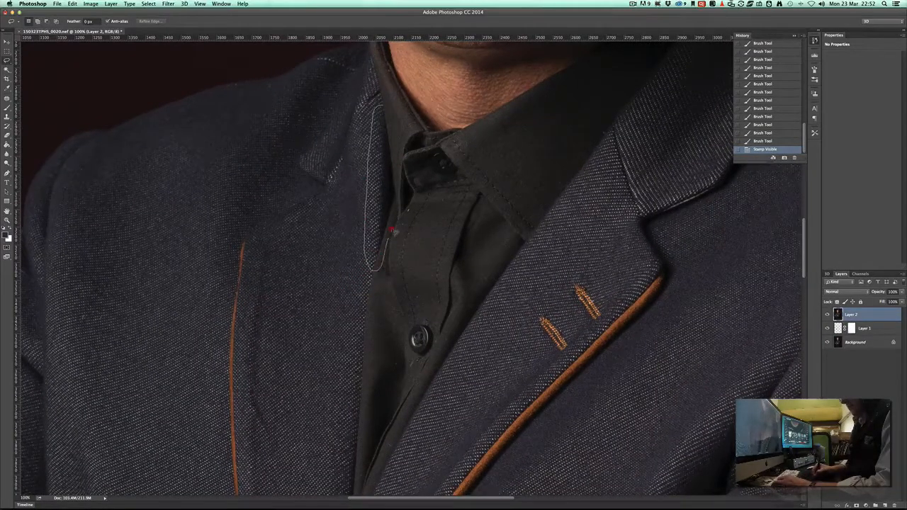
mouse_move(391, 231)
mouse_down()
mouse_move(396, 114)
mouse_move(385, 105)
mouse_up()
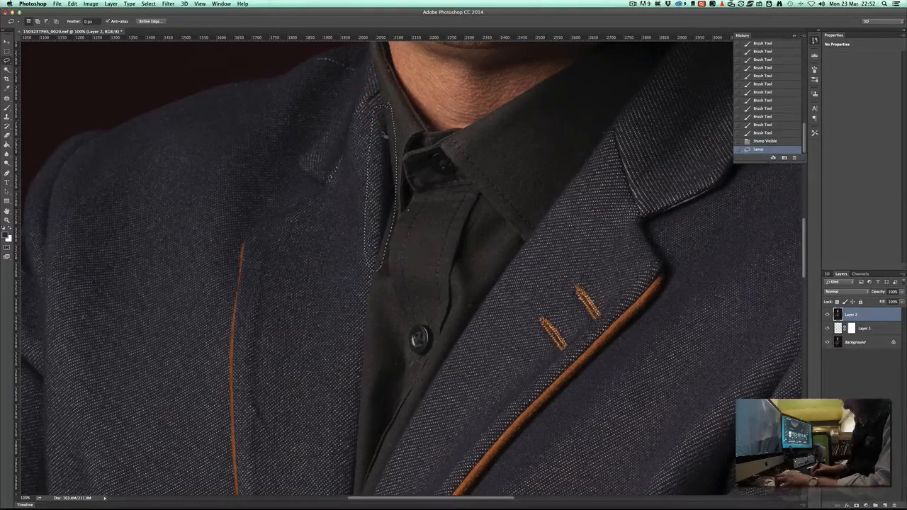
Copy the selected edge strip to a new layer, move it down along the jacket opening, and rotate it 4.75°
key(ctrl+c)
key(ctrl+v)
key(ctrl+t)
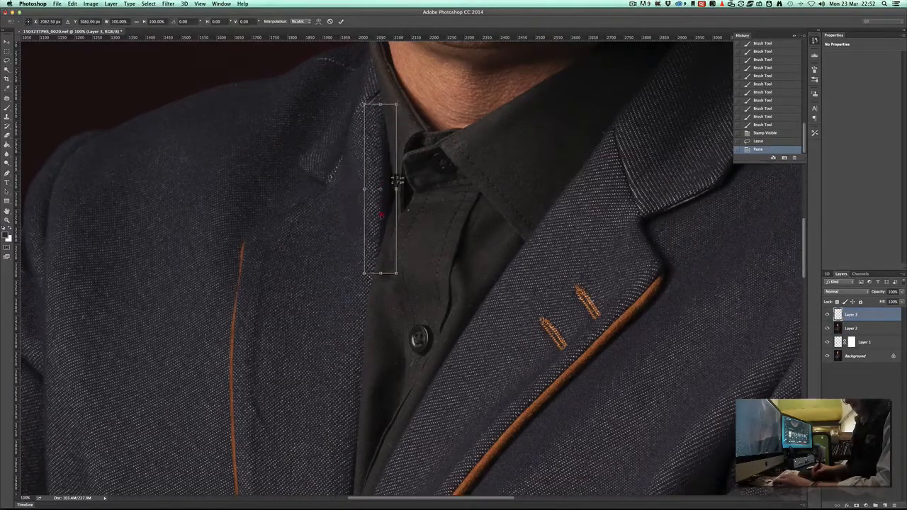
drag(380, 215, 380, 305)
drag(409, 284, 423, 266)
drag(373, 332, 370, 334)
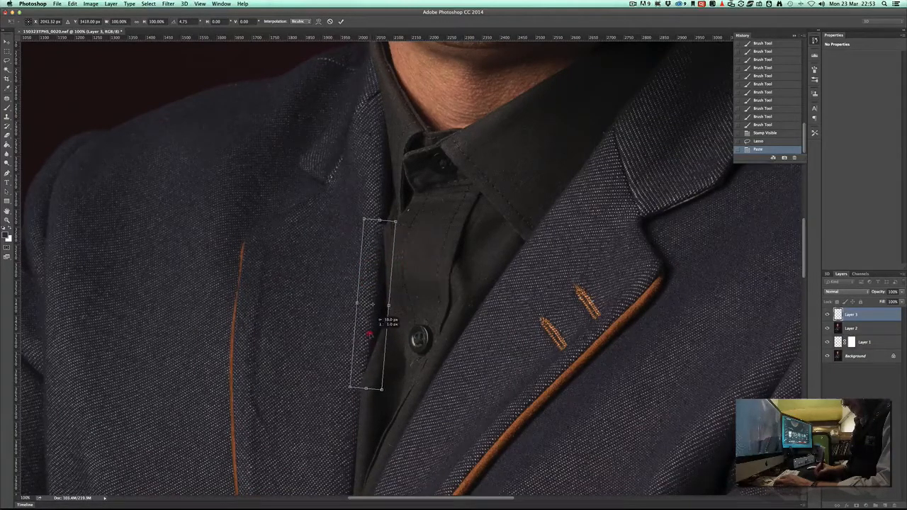
double_click(370, 339)
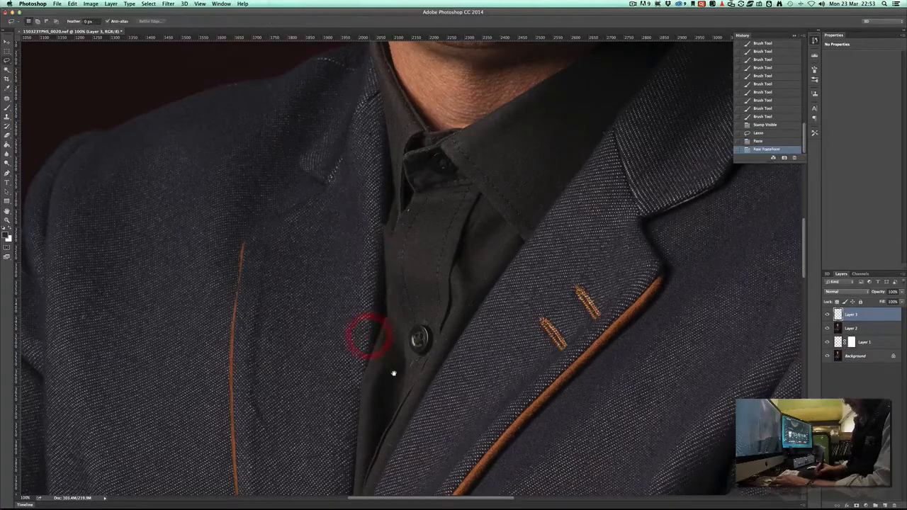
Paste a second copy of the edge strip, place it below the first along the jacket opening, and rotate it about 8.2°
drag(398, 374, 404, 248)
key(super+v)
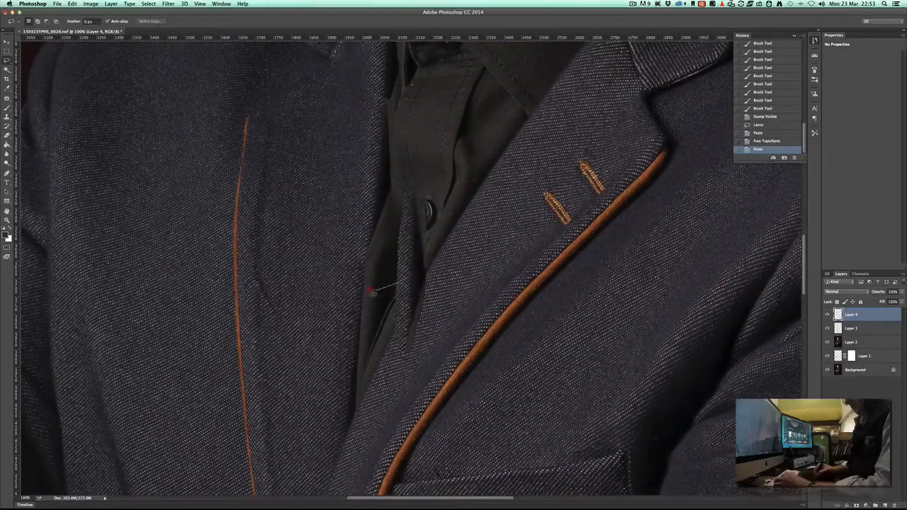
mouse_move(372, 291)
mouse_down()
mouse_move(397, 284)
mouse_move(385, 260)
mouse_move(361, 277)
mouse_up()
key(super+d)
key(v)
drag(406, 260, 394, 439)
key(super+t)
drag(408, 221, 410, 217)
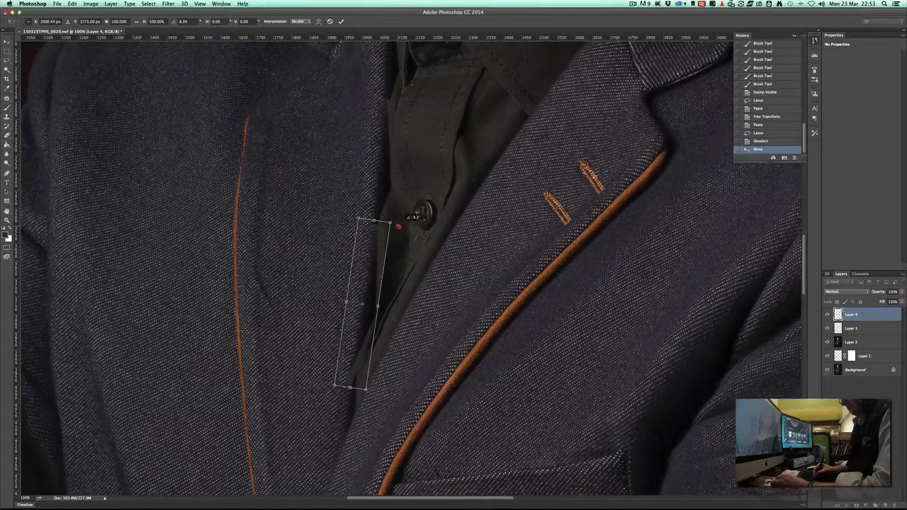
key(Return)
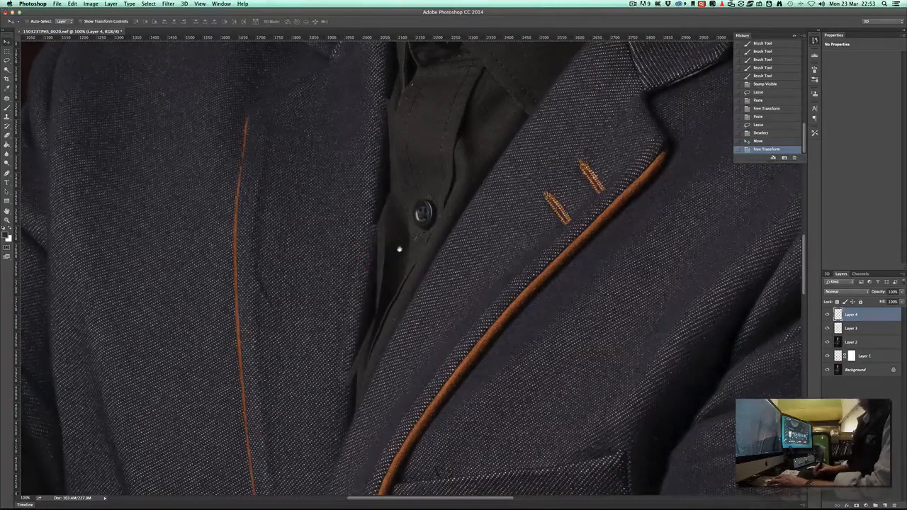
Add a layer mask to Layer 3 and brush it in black and white to blend the upper edge strip into the jacket
scroll(401, 253, up, 5)
scroll(421, 311, down, 2)
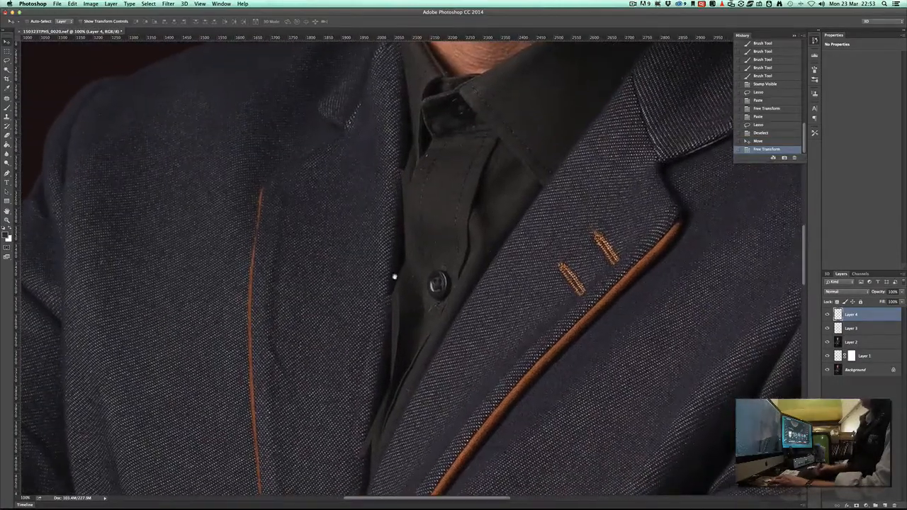
click(840, 330)
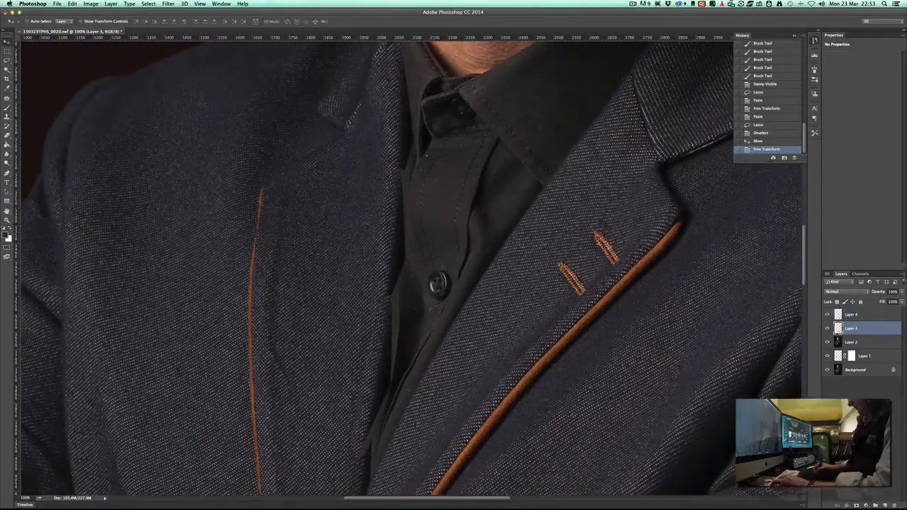
click(856, 505)
key(b)
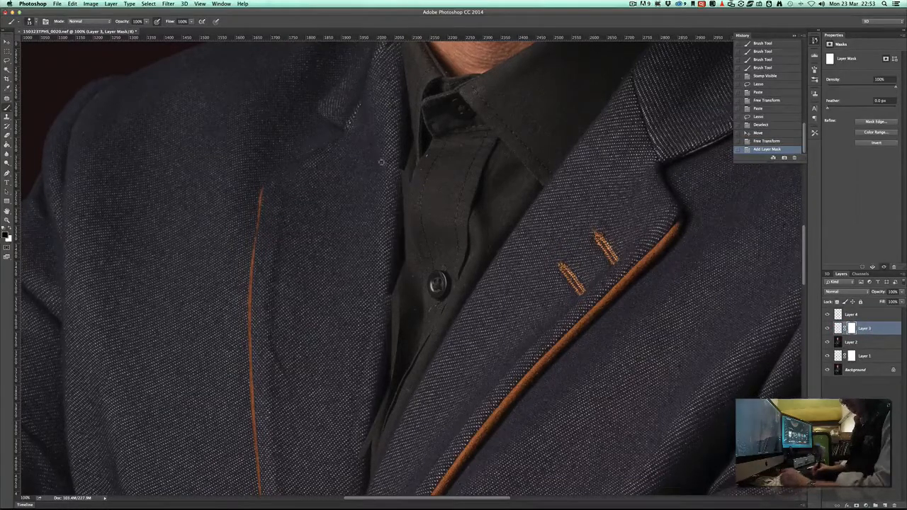
mouse_move(383, 153)
mouse_down()
mouse_move(391, 147)
mouse_move(402, 166)
mouse_move(404, 158)
mouse_up()
drag(398, 210, 399, 150)
drag(395, 194, 392, 167)
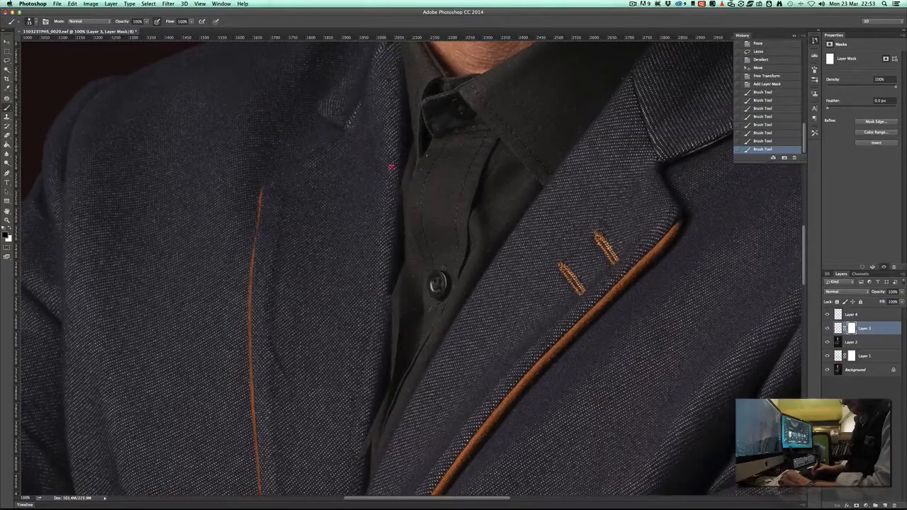
mouse_move(388, 204)
mouse_down()
mouse_move(389, 152)
mouse_move(399, 163)
mouse_up()
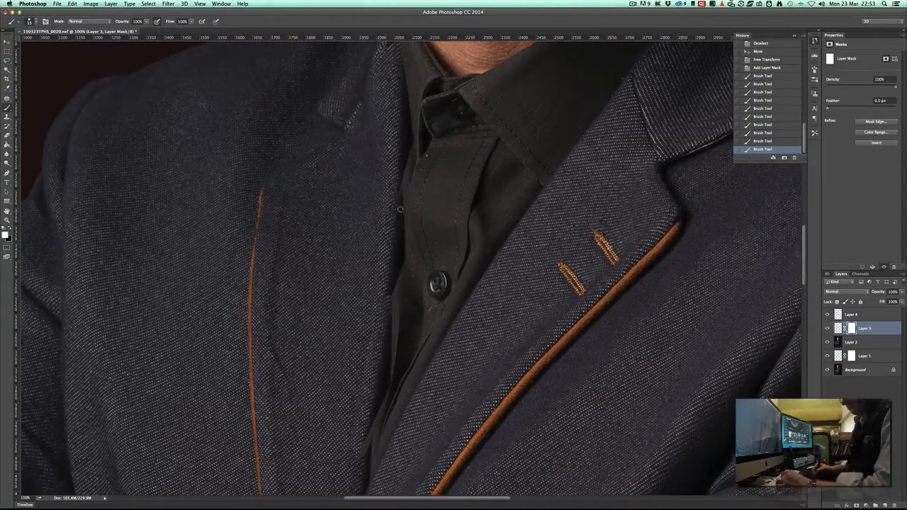
drag(402, 211, 402, 170)
drag(399, 212, 400, 179)
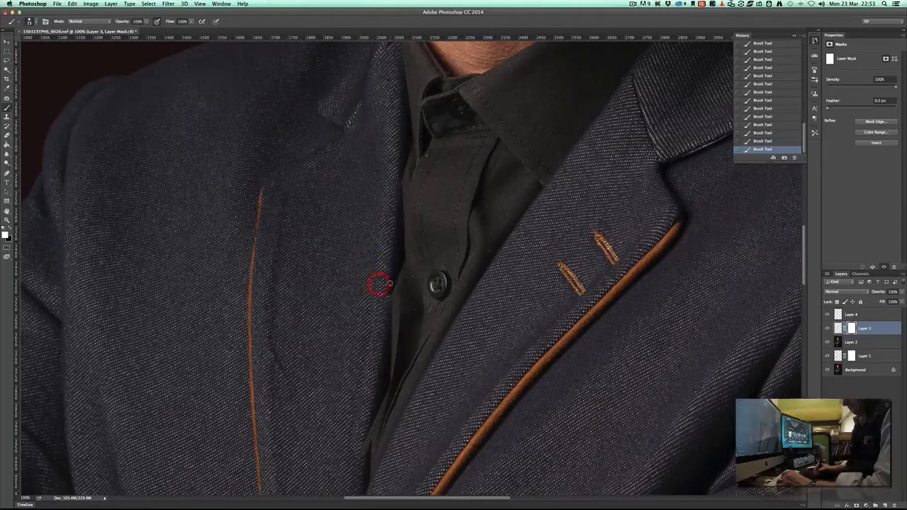
Add a layer mask to Layer 4 and paint it black along the lower edge strip below the shirt button's height
key(x)
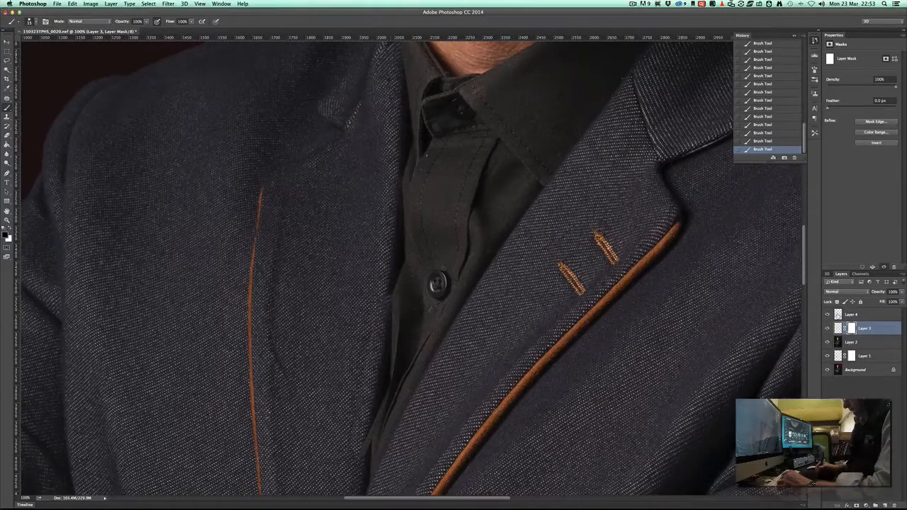
click(838, 315)
click(856, 506)
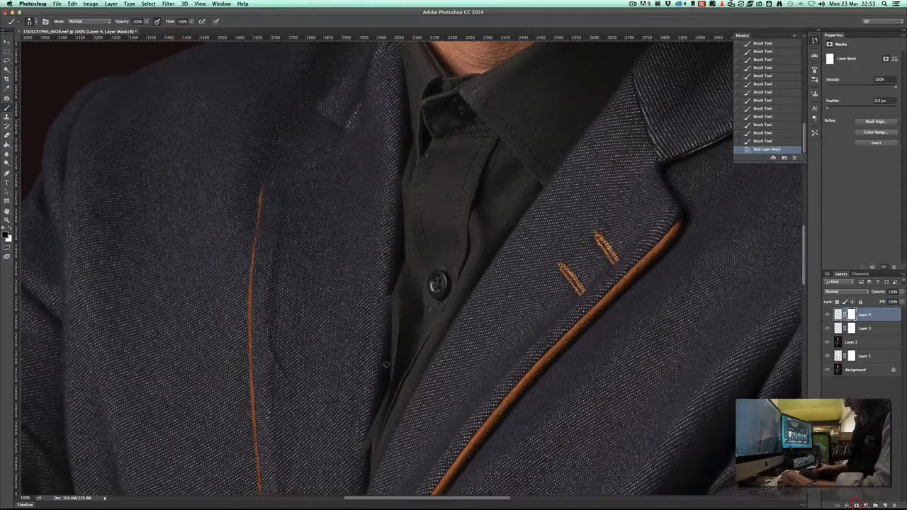
mouse_move(390, 290)
mouse_down()
mouse_move(388, 356)
mouse_move(389, 334)
mouse_up()
drag(391, 303, 370, 357)
drag(381, 320, 375, 339)
drag(384, 304, 383, 316)
drag(389, 298, 386, 311)
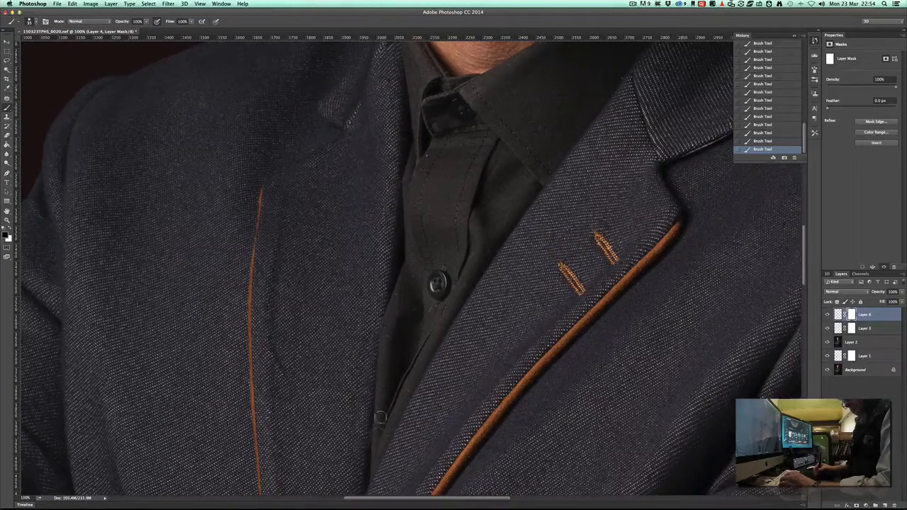
Paint white on Layer 4's mask to bring back the lower edge strip along the jacket opening
key(super+minus)
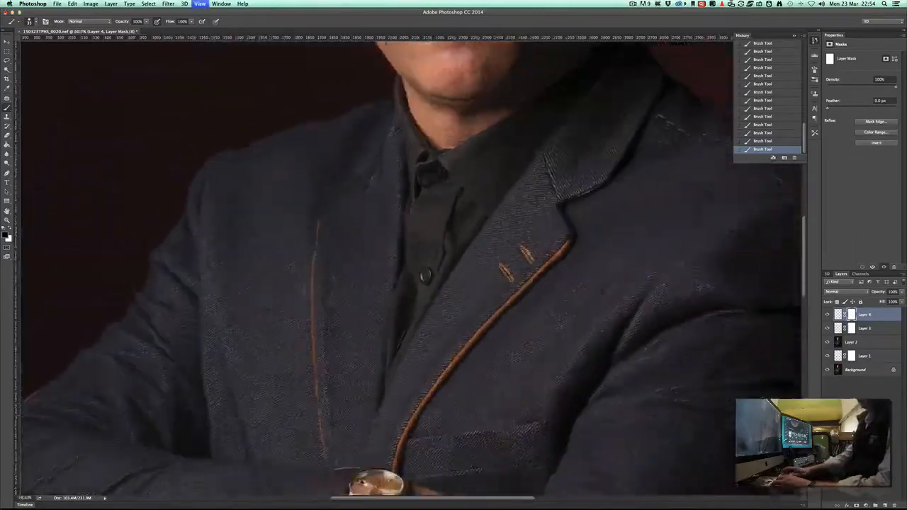
key(super+minus)
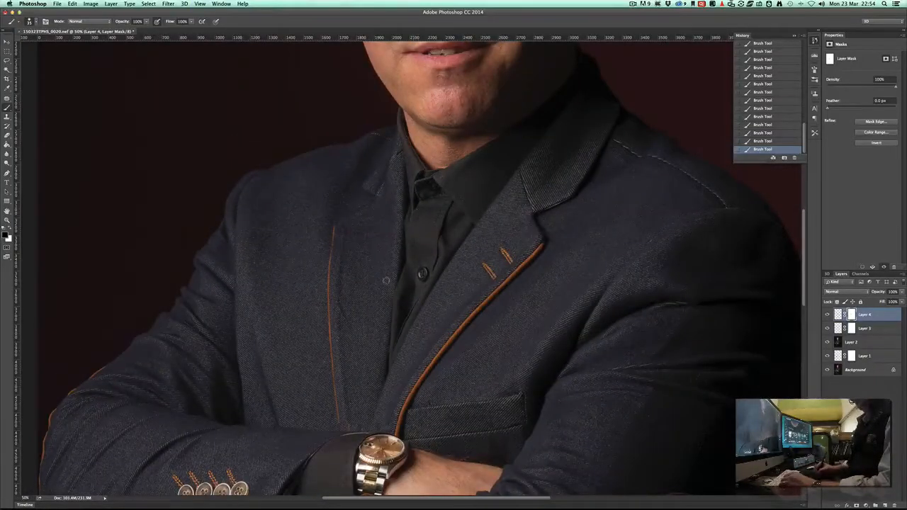
key(z)
drag(387, 305, 412, 345)
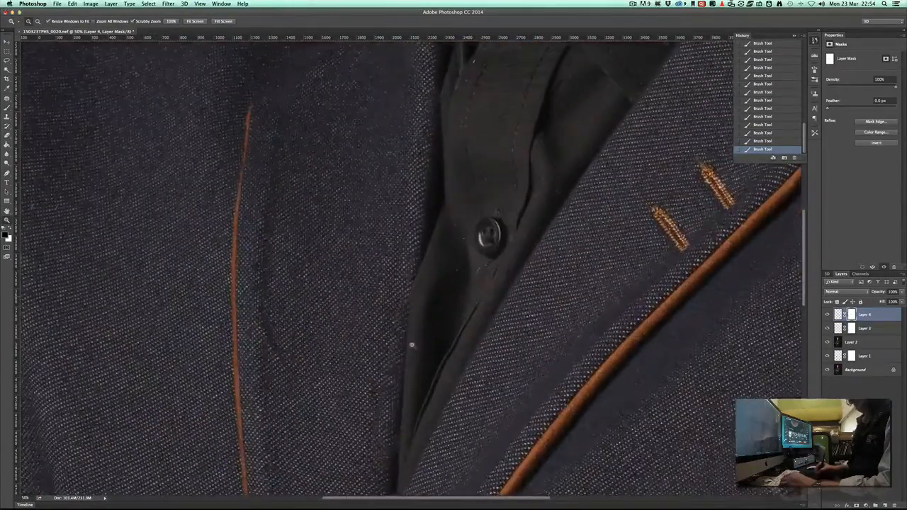
key(b)
key(b)
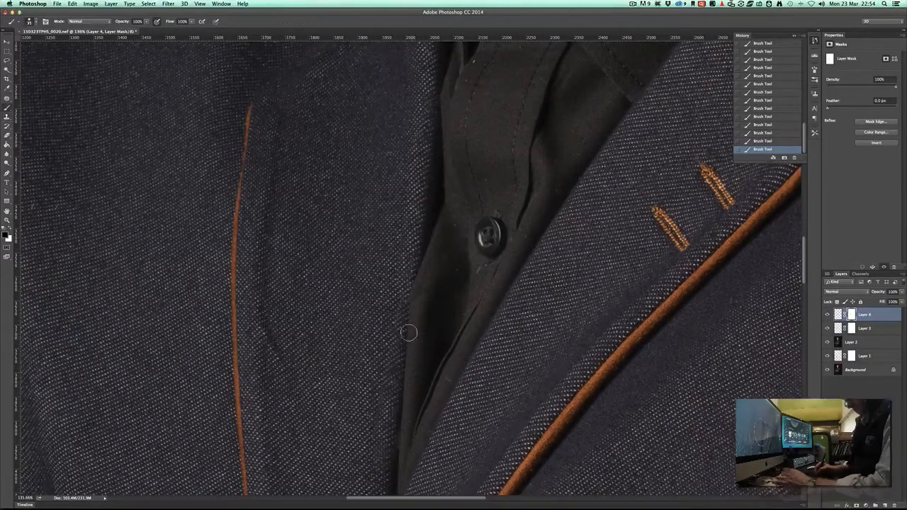
key(x)
mouse_move(421, 298)
mouse_down()
mouse_move(419, 266)
mouse_move(411, 298)
mouse_move(429, 208)
mouse_move(407, 395)
mouse_up()
Set the Clone Stamp to sample all layers at brush size 50 and stamp along the strip joint on Layer 4's mask
scroll(404, 385, down, 3)
key(l)
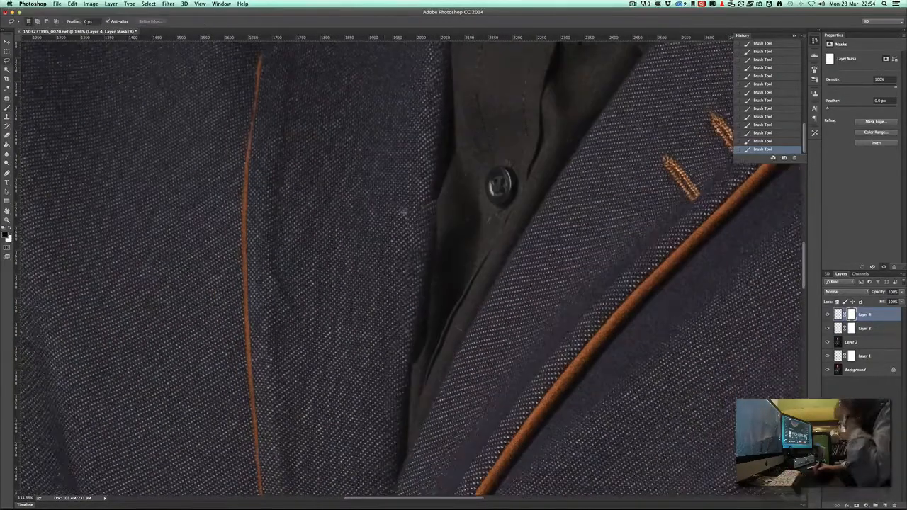
key(s)
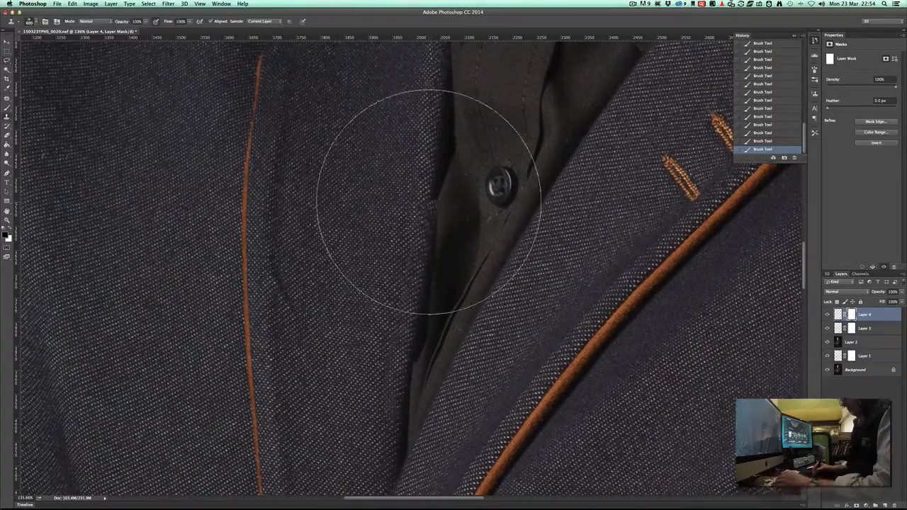
click(276, 21)
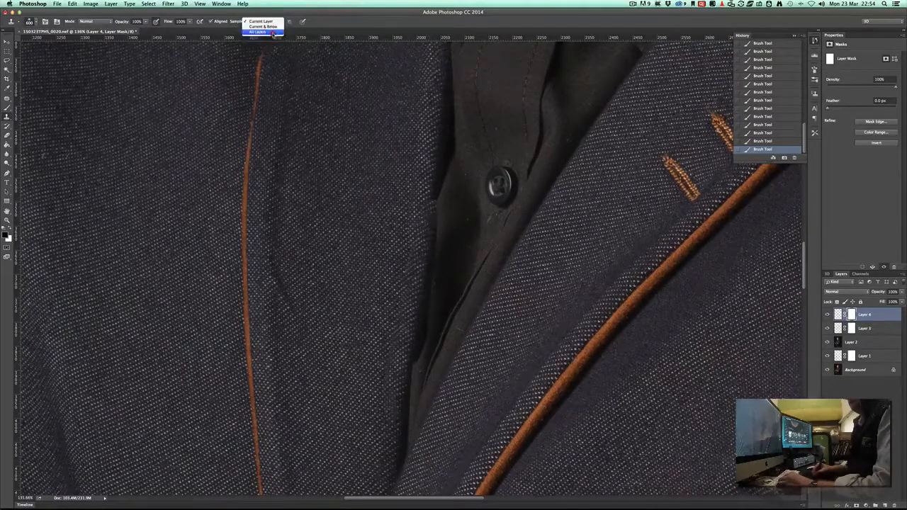
click(264, 37)
drag(486, 178, 500, 178)
key([)
key([)
key([)
key([)
key([)
key([)
key([)
key([)
key([)
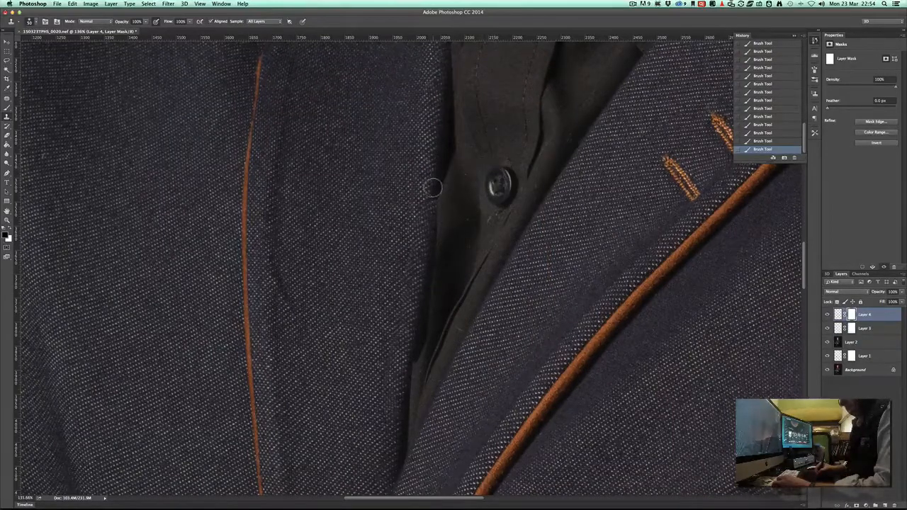
mouse_move(432, 188)
mouse_down()
mouse_move(427, 225)
mouse_move(433, 178)
mouse_move(423, 250)
mouse_up()
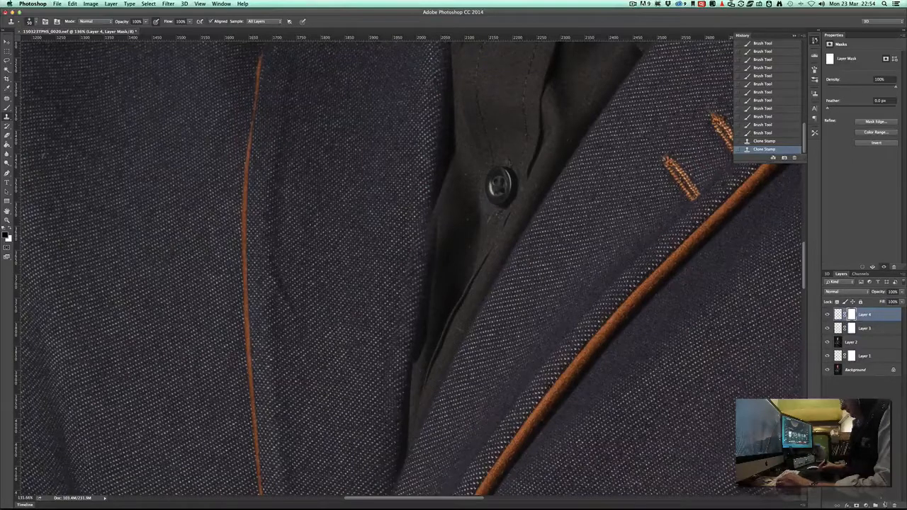
Create a new layer above Layer 4, clone the jacket's inner edge beside the shirt button, and undo the last stroke
click(885, 504)
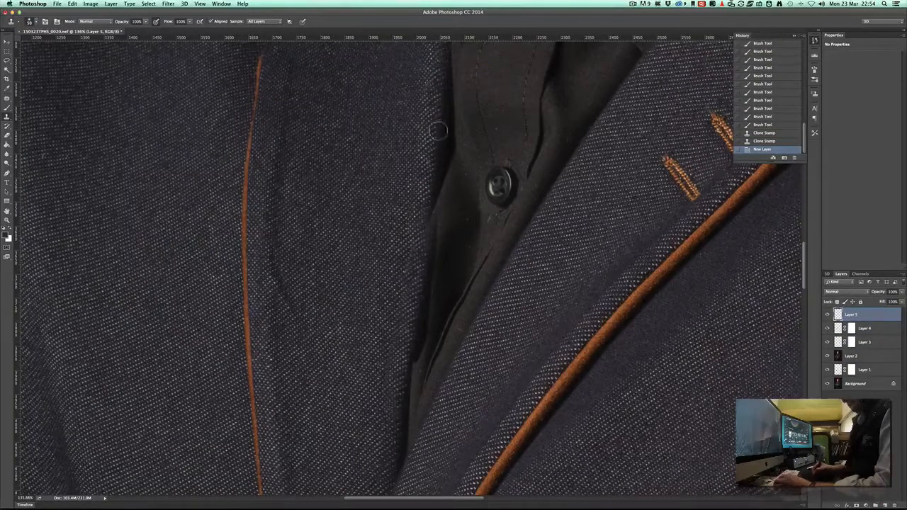
drag(430, 205, 420, 260)
drag(433, 169, 429, 228)
mouse_move(442, 154)
mouse_down()
mouse_move(436, 233)
mouse_move(442, 156)
mouse_move(438, 198)
mouse_move(451, 231)
mouse_move(430, 267)
mouse_move(414, 346)
mouse_move(422, 268)
mouse_move(418, 296)
mouse_up()
alt+click(413, 342)
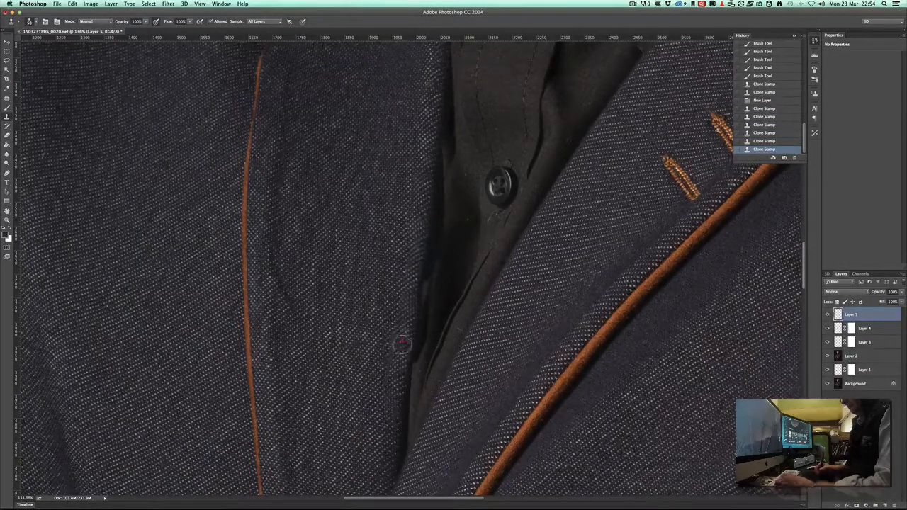
key(super+z)
Clone the jacket's inner edge from beside the shirt placket down past the button to straighten it
scroll(400, 344, up, 5)
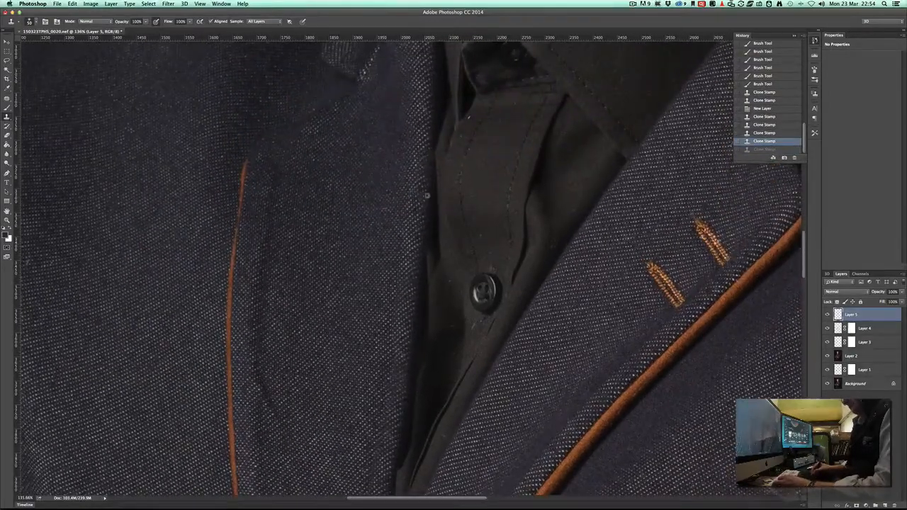
mouse_move(425, 241)
mouse_down()
mouse_move(416, 295)
mouse_move(422, 260)
mouse_move(425, 282)
mouse_up()
drag(440, 227, 433, 286)
drag(437, 200, 435, 258)
mouse_move(439, 177)
mouse_down()
mouse_move(434, 277)
mouse_move(440, 162)
mouse_move(433, 398)
mouse_up()
Clone dark shirt tone over the uneven patches between the jacket edge and the shirt, beside and below the button
drag(433, 268, 439, 292)
drag(439, 293, 452, 288)
mouse_move(431, 321)
mouse_down()
mouse_move(425, 375)
mouse_move(431, 343)
mouse_up()
alt+click(434, 344)
mouse_move(425, 387)
mouse_down()
mouse_move(438, 336)
mouse_move(406, 476)
mouse_up()
alt+click(436, 338)
alt+click(434, 331)
drag(449, 314, 443, 308)
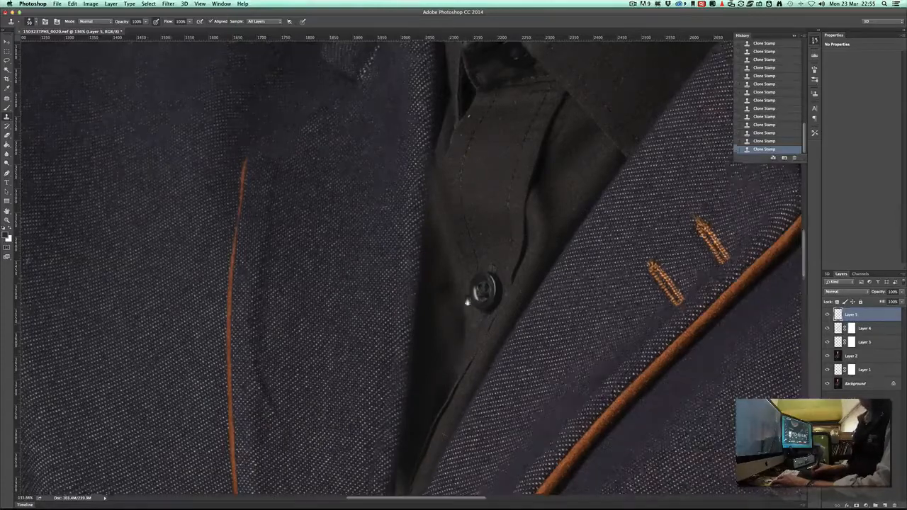
Clone dark shirt fabric over the lighter gap at the lower end of the jacket opening and reduce the brush size to 25
scroll(442, 307, down, 5)
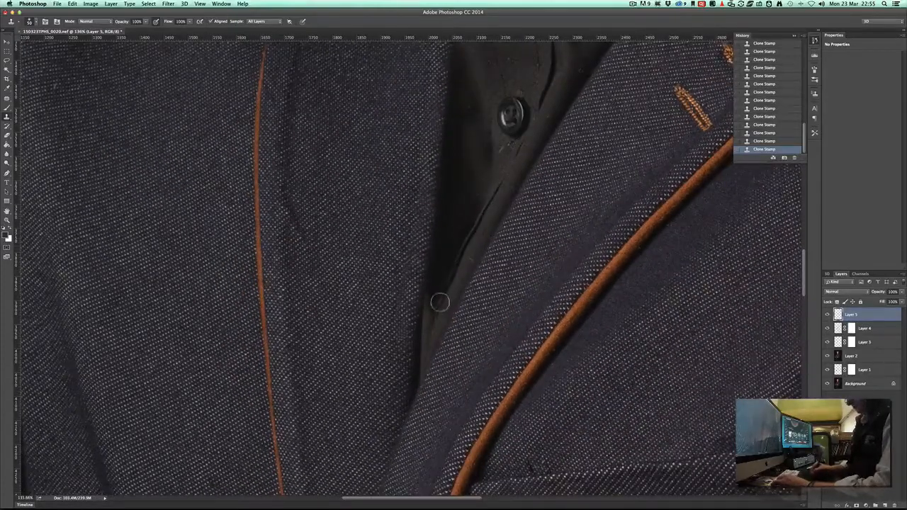
alt+click(456, 179)
mouse_move(442, 263)
mouse_down()
mouse_move(436, 330)
mouse_move(422, 348)
mouse_up()
key(bracketleft)
key(bracketleft)
key(bracketleft)
key(bracketleft)
key(bracketleft)
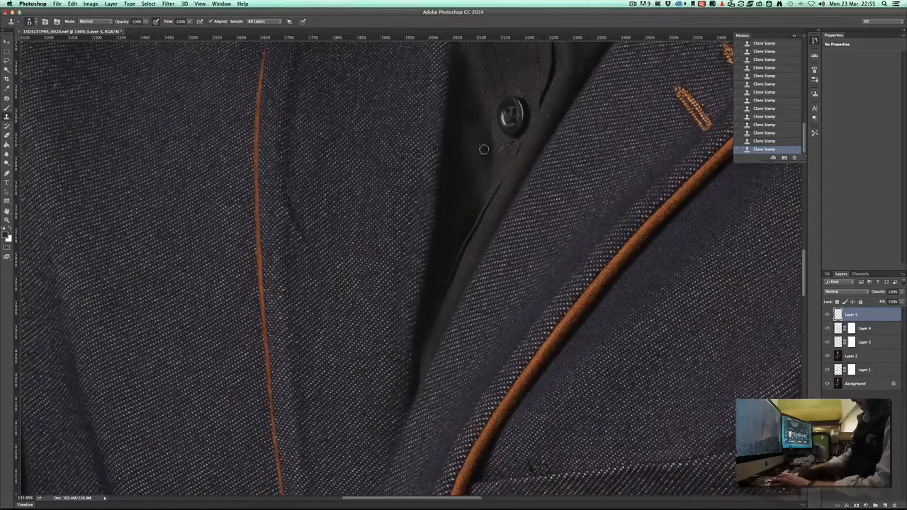
Examine the retouched jacket opening at actual size and in the context of the whole portrait
key(super+1)
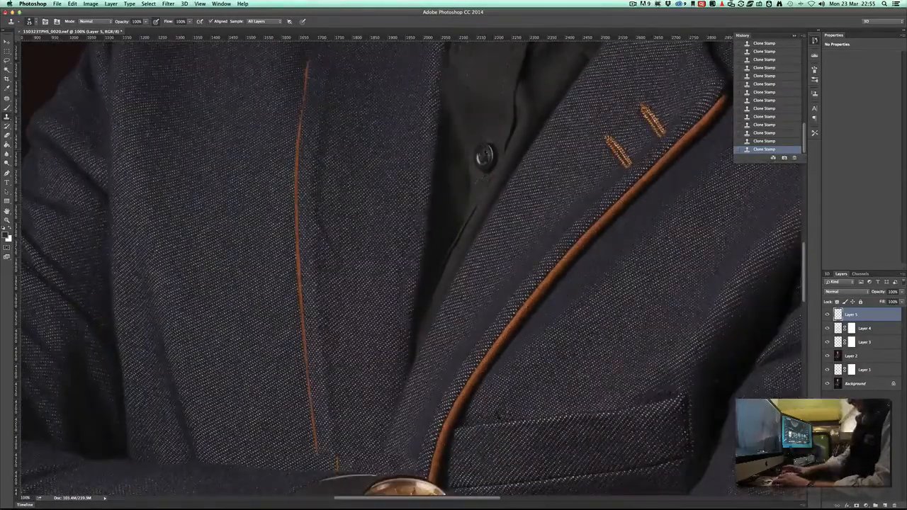
key(super+plus)
key(super+minus)
key(super+minus)
key(super+minus)
key(super+minus)
key(super+minus)
key(super+minus)
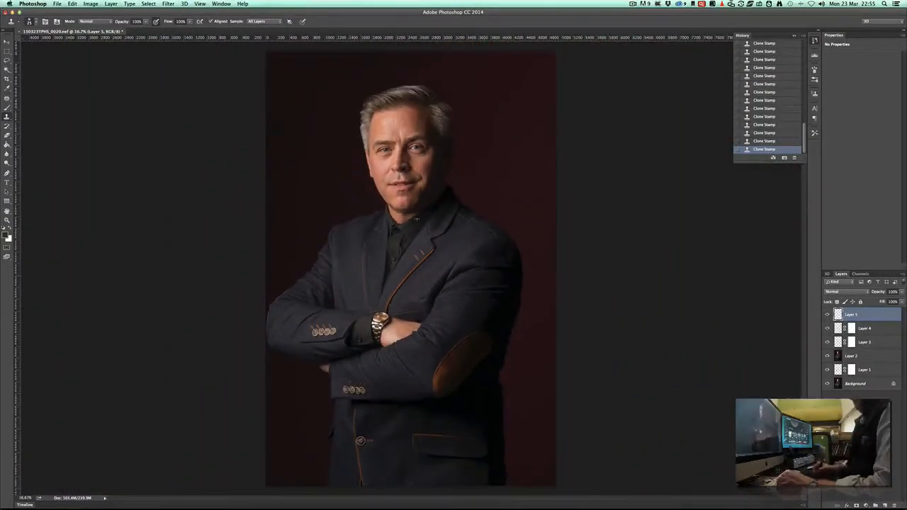
Clone the jacket edge and its dark shadow beside the shirt placket to smooth the line between collar and button
key(z)
click(407, 255)
drag(407, 271, 436, 290)
key(s)
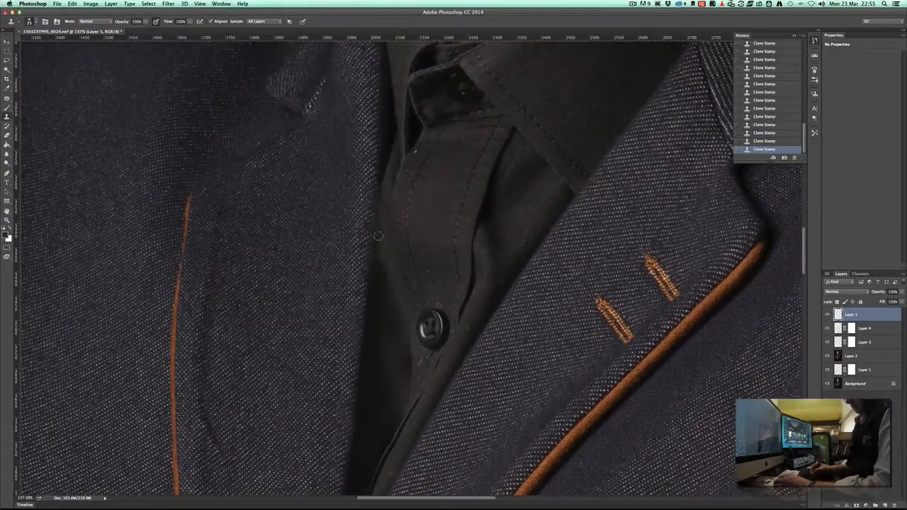
drag(380, 193, 375, 256)
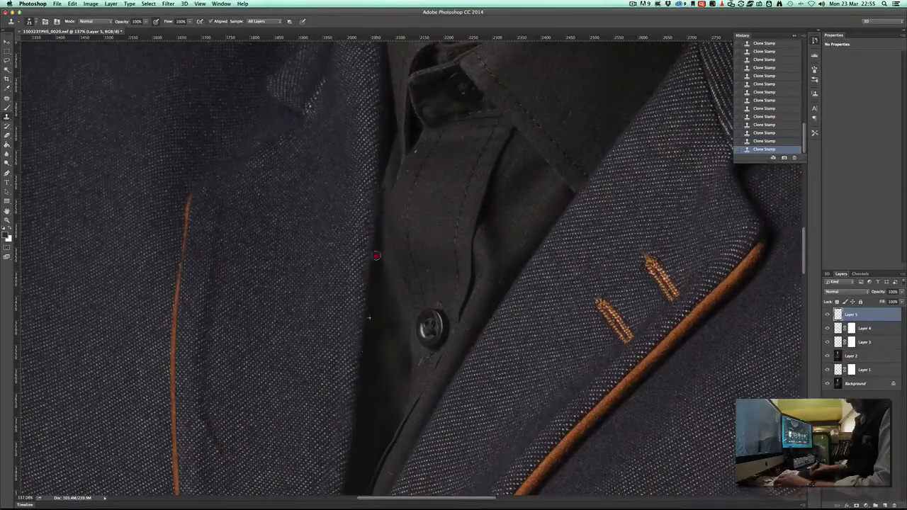
drag(380, 186, 386, 294)
drag(390, 151, 385, 215)
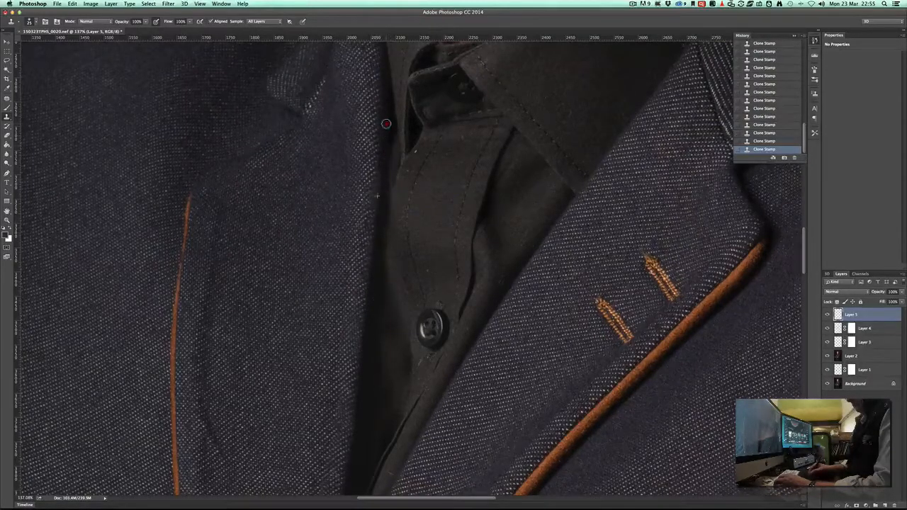
drag(387, 124, 380, 230)
drag(387, 156, 385, 267)
mouse_move(387, 331)
mouse_down()
mouse_move(389, 184)
mouse_move(390, 305)
mouse_move(387, 238)
mouse_up()
mouse_move(391, 275)
mouse_down()
mouse_move(385, 235)
mouse_move(396, 166)
mouse_move(387, 316)
mouse_up()
drag(381, 259, 379, 352)
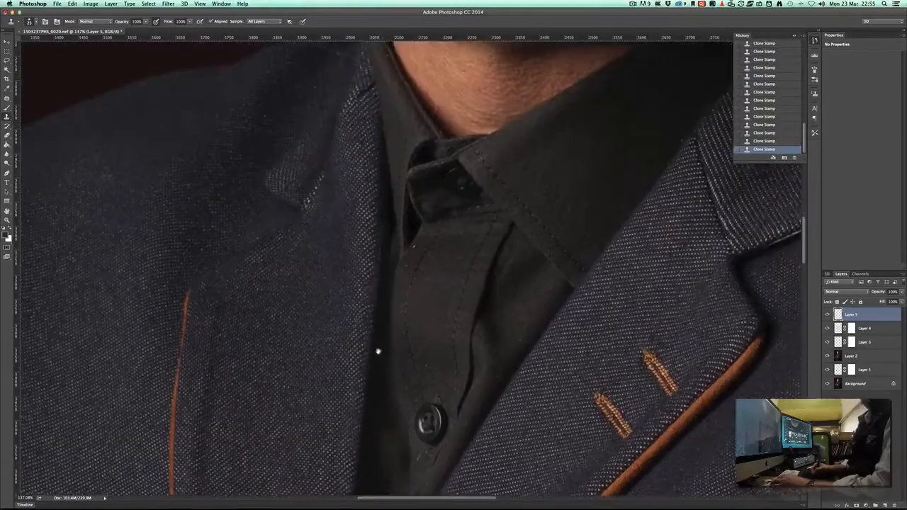
Clone dark shadow along the jacket edge just below the shirt collar, where it meets the top of the placket
alt+click(389, 205)
mouse_move(389, 245)
mouse_down()
mouse_move(387, 253)
mouse_move(391, 237)
mouse_move(395, 250)
mouse_up()
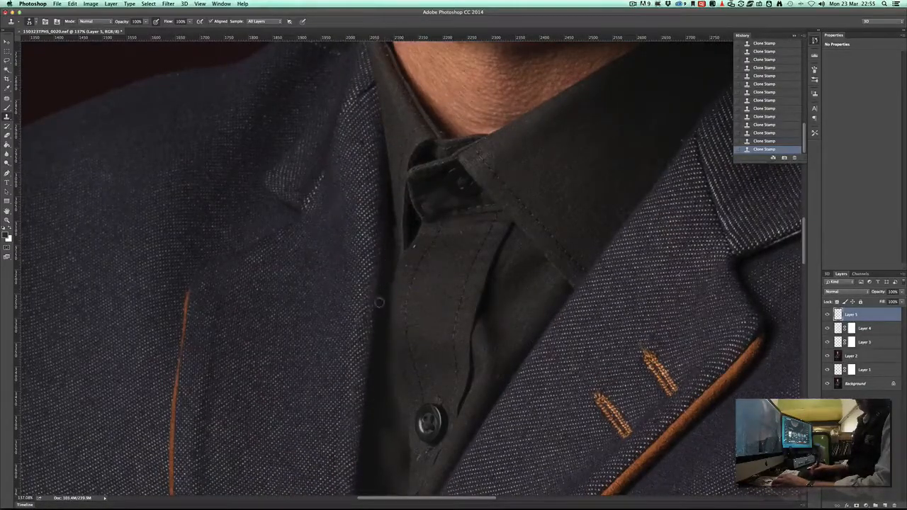
drag(395, 255, 392, 272)
drag(390, 209, 385, 304)
mouse_move(394, 260)
mouse_down()
mouse_move(389, 304)
mouse_move(397, 260)
mouse_move(388, 288)
mouse_up()
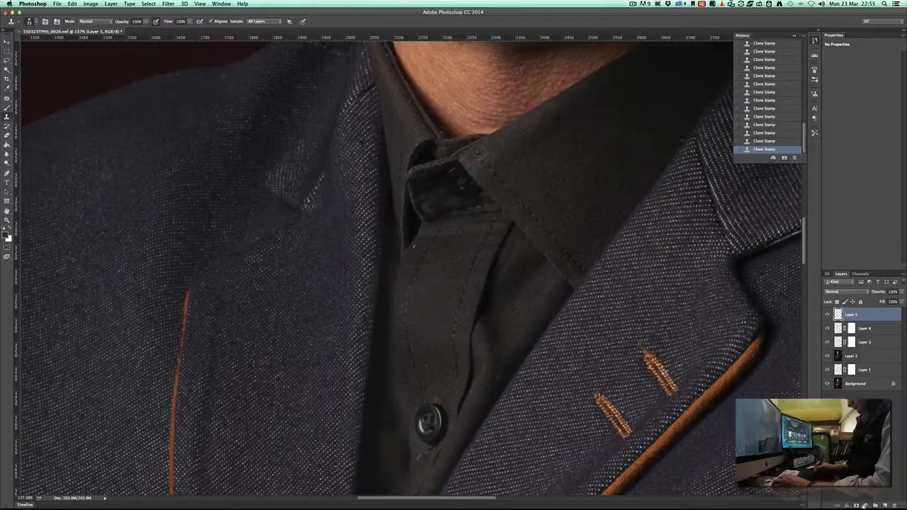
Add a layer mask to Layer 5 and paint black on it to bring back the shirt placket's edge below the collar
click(856, 505)
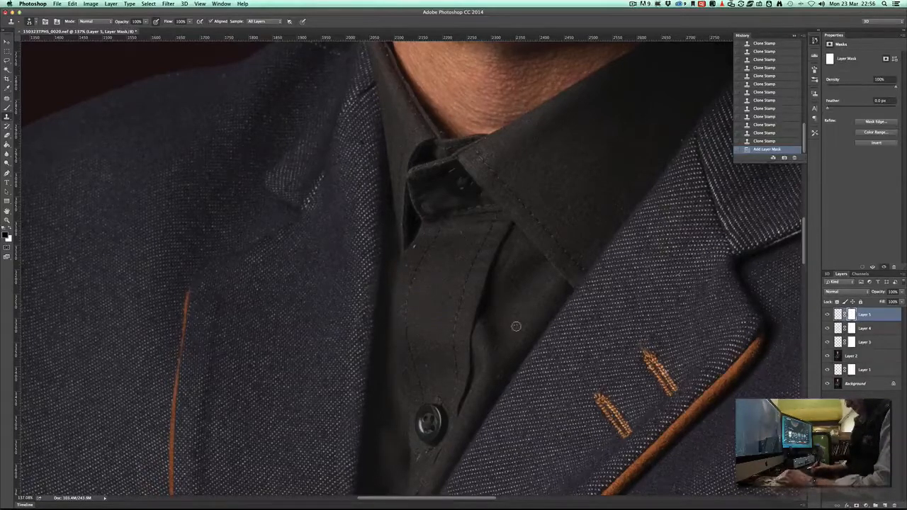
key(b)
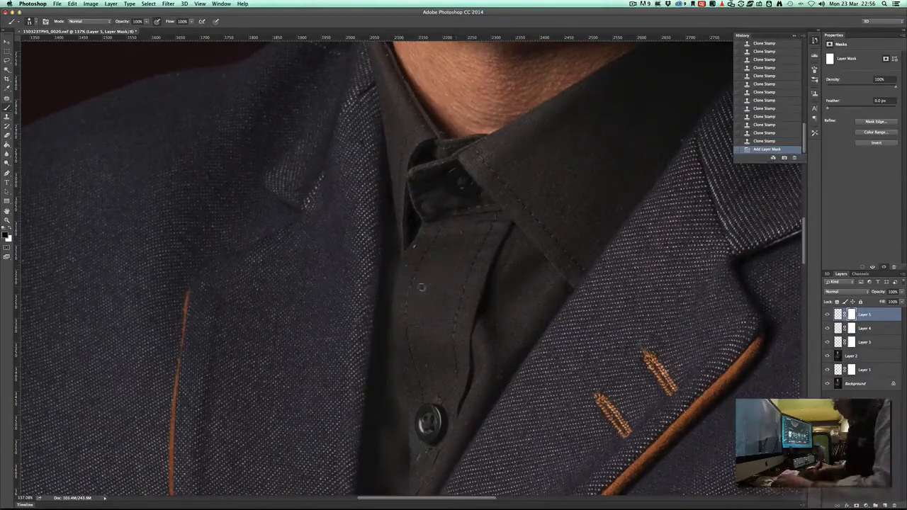
mouse_move(401, 274)
mouse_down()
mouse_move(405, 256)
mouse_move(392, 312)
mouse_move(399, 286)
mouse_up()
mouse_move(403, 350)
mouse_down()
mouse_move(395, 289)
mouse_move(397, 341)
mouse_up()
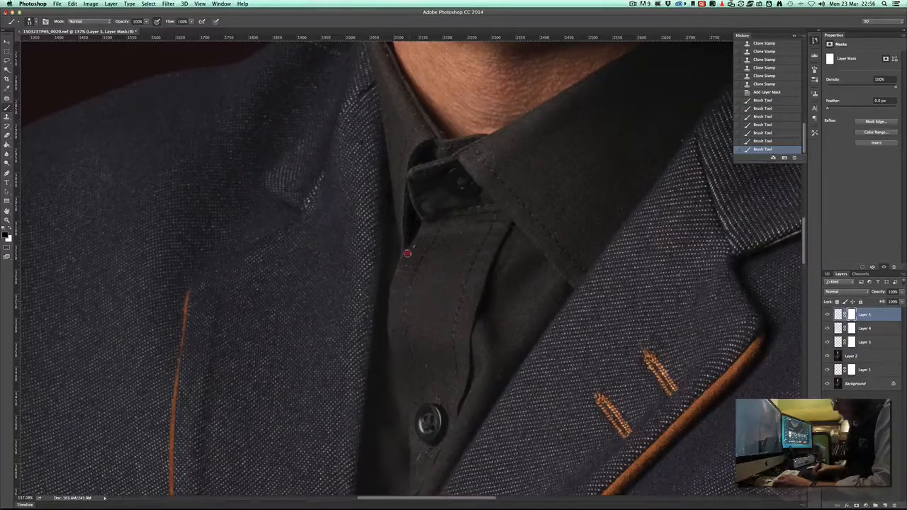
drag(406, 249, 402, 319)
drag(402, 373, 412, 379)
Try to clone dark fabric over the pale fibre on the shadowed folds of the upper sleeve while Layer 5's mask is active
key(super+0)
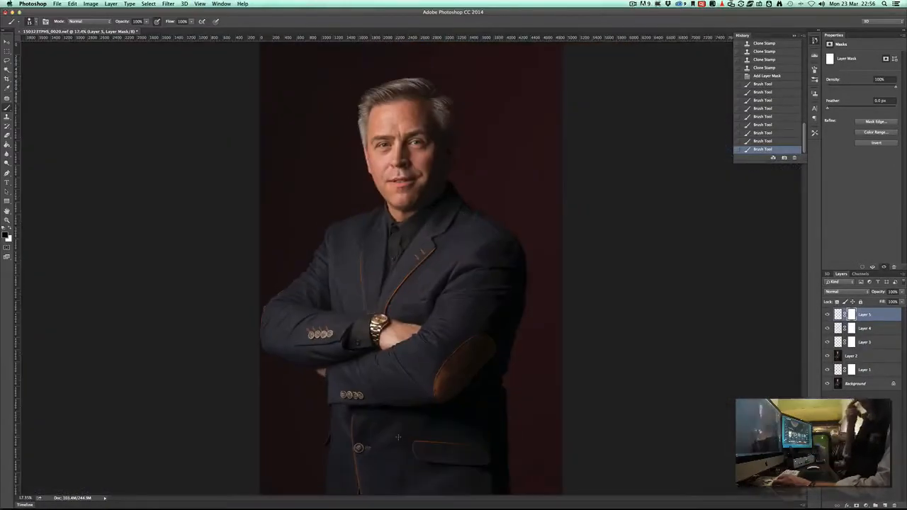
key(z)
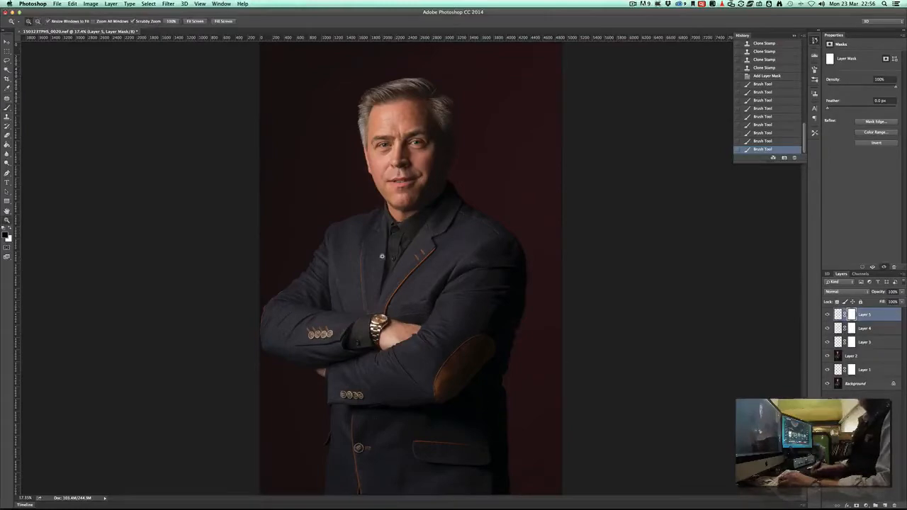
click(392, 278)
drag(421, 325, 407, 309)
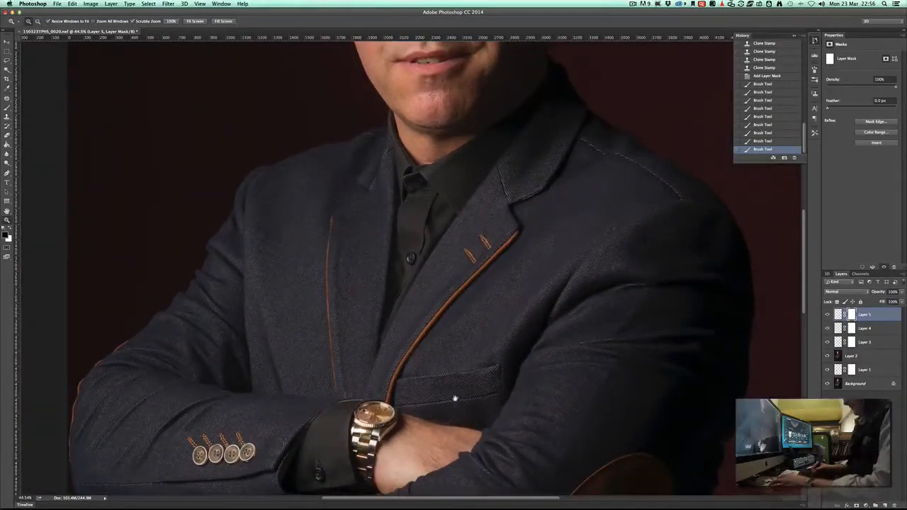
drag(455, 399, 385, 295)
drag(482, 326, 384, 281)
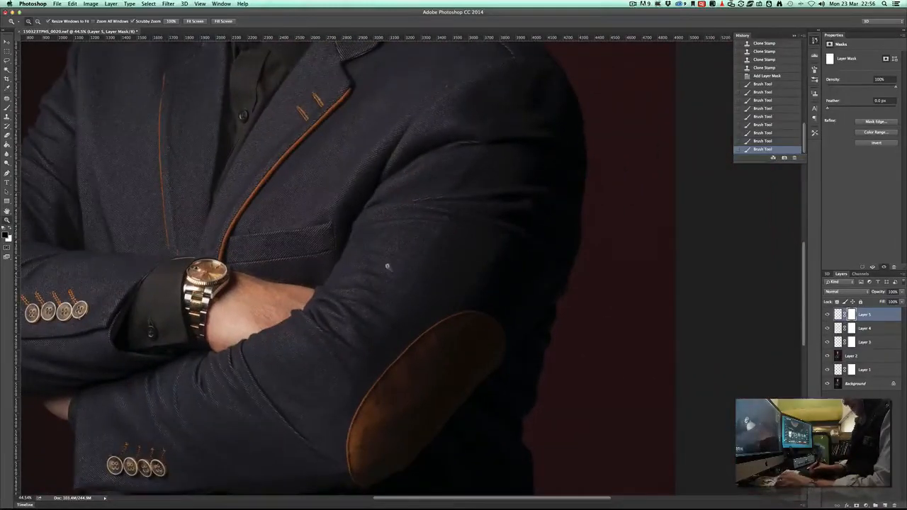
drag(506, 205, 542, 256)
key(s)
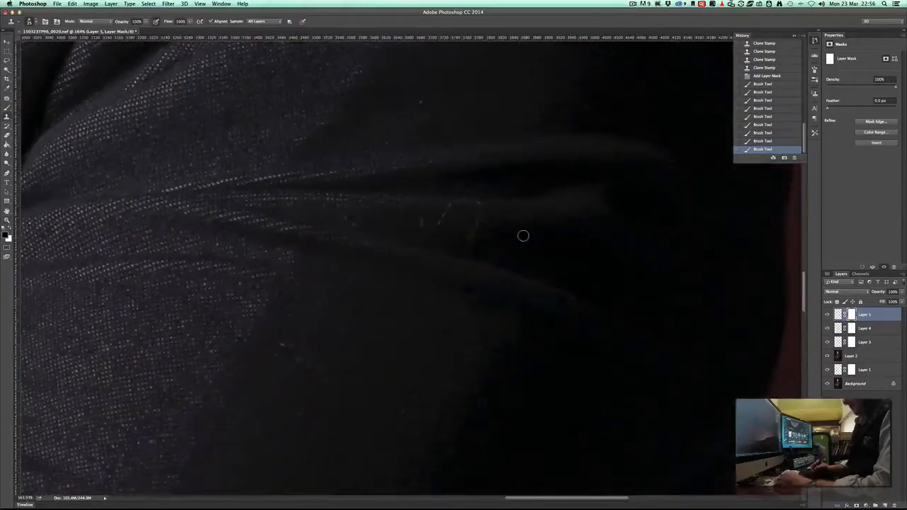
alt+click(515, 211)
mouse_move(473, 205)
mouse_down()
mouse_move(472, 243)
mouse_move(479, 217)
mouse_up()
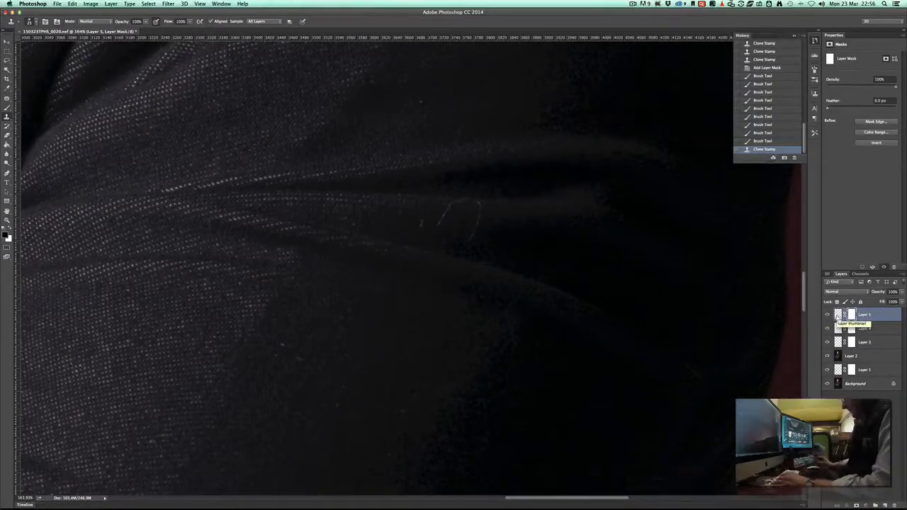
Stamp all visible layers into a new layer at the top of the stack
key(super+e)
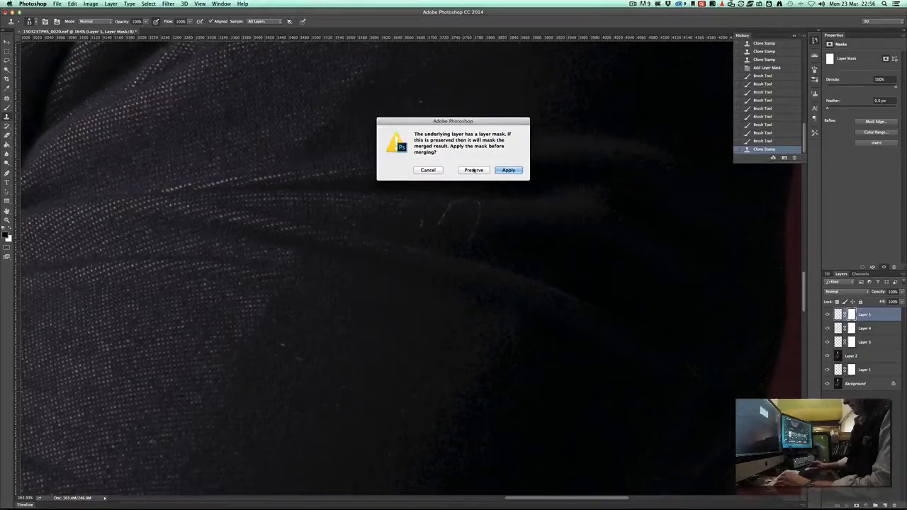
click(427, 170)
key(alt+shift+super+e)
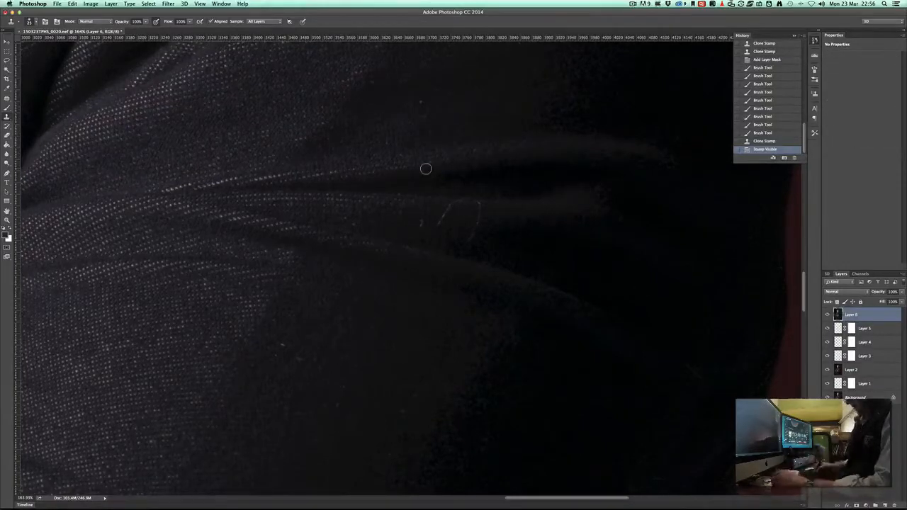
Clone out the pale curved fibre and specks on the dark folds of the upper sleeve
mouse_move(395, 198)
mouse_down()
mouse_move(454, 207)
mouse_move(438, 225)
mouse_move(422, 222)
mouse_move(459, 222)
mouse_move(488, 207)
mouse_move(466, 235)
mouse_move(429, 224)
mouse_up()
drag(449, 219, 466, 210)
drag(473, 208, 464, 201)
Clone out the light specks of lint on the shirt placket just below the collar
drag(434, 331, 383, 264)
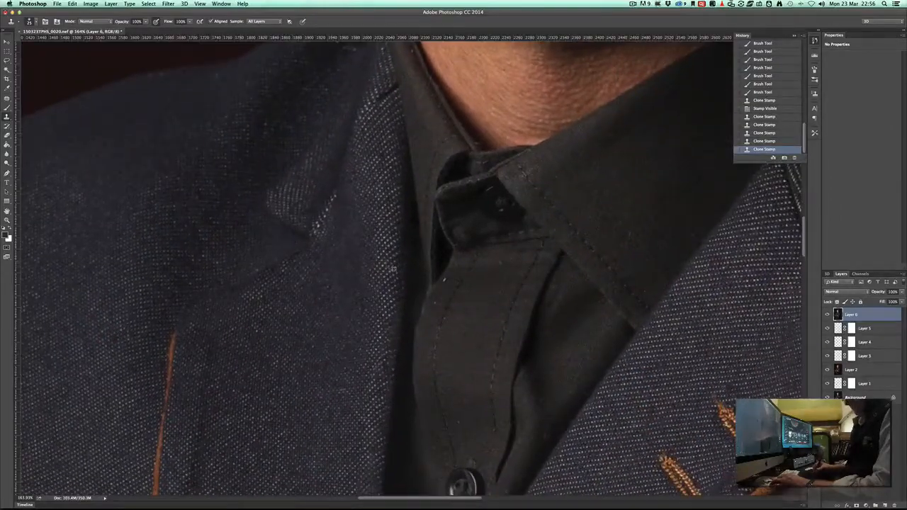
click(442, 282)
click(438, 301)
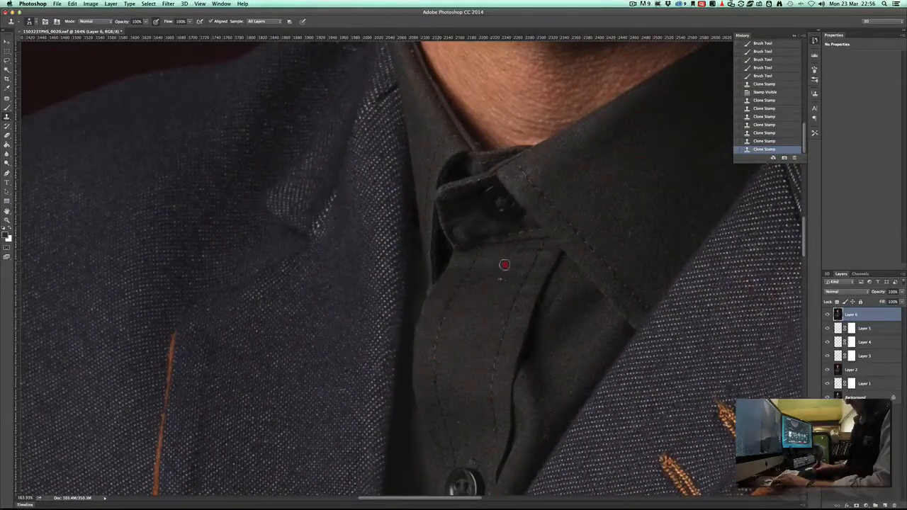
mouse_move(501, 263)
mouse_down()
mouse_move(478, 187)
mouse_move(451, 363)
mouse_up()
Clone skin over the long stray hair that curves down the forehead from the hairline toward the eyebrow
scroll(451, 363, up, 15)
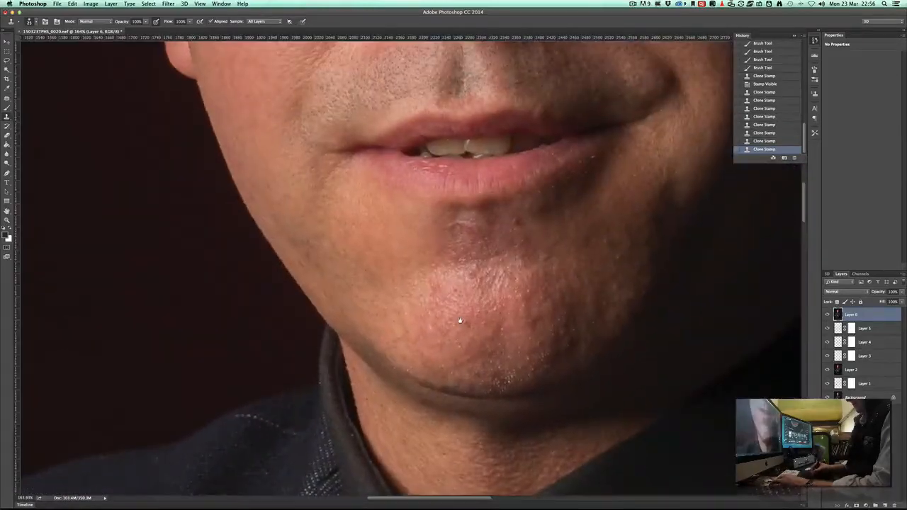
scroll(468, 324, up, 3)
scroll(401, 361, up, 10)
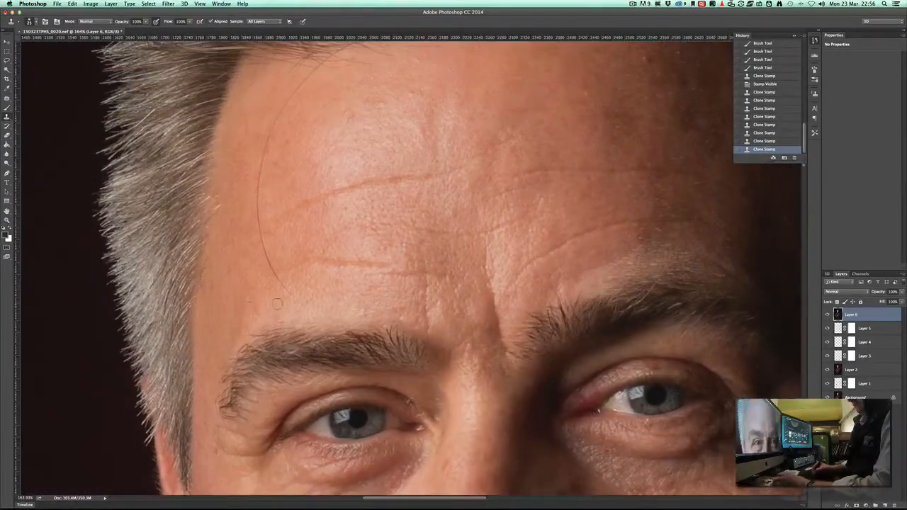
click(288, 292)
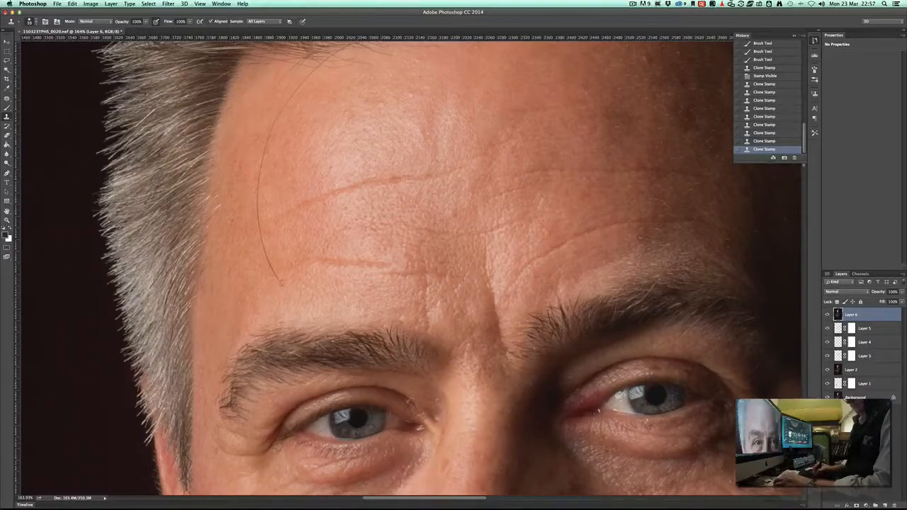
click(281, 283)
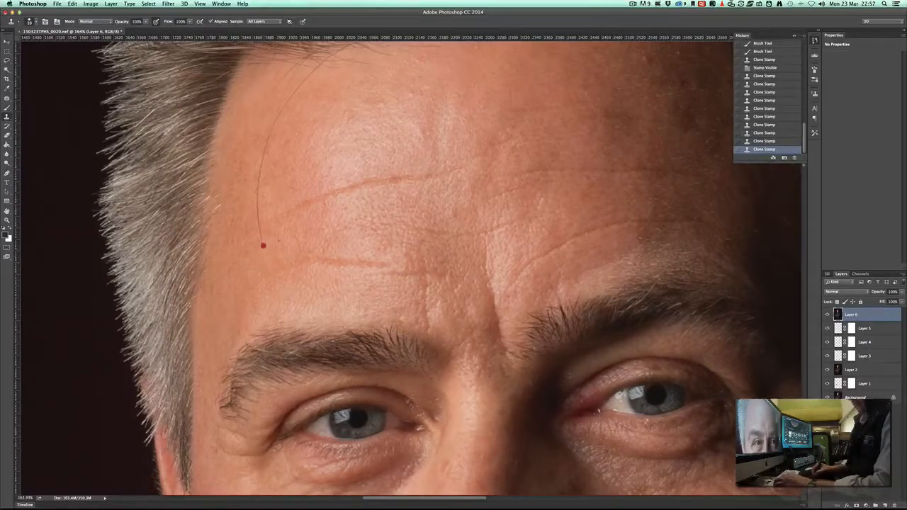
click(262, 245)
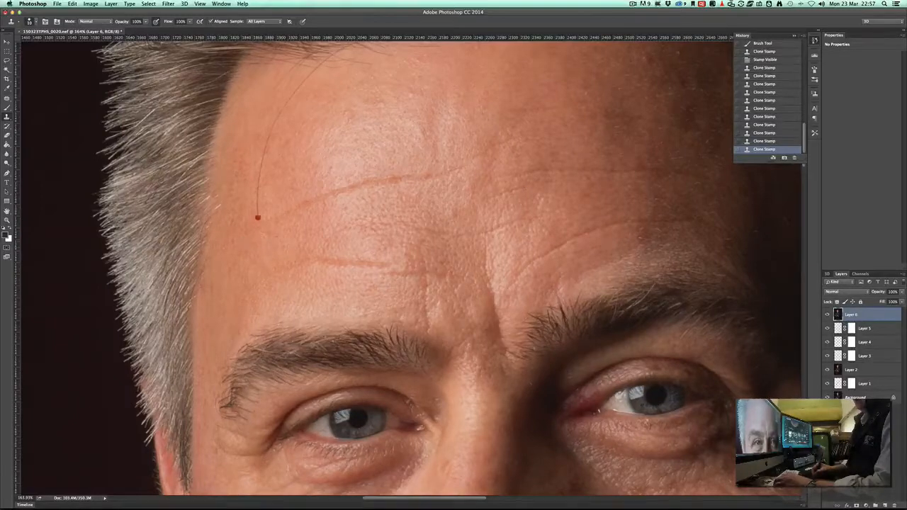
click(257, 212)
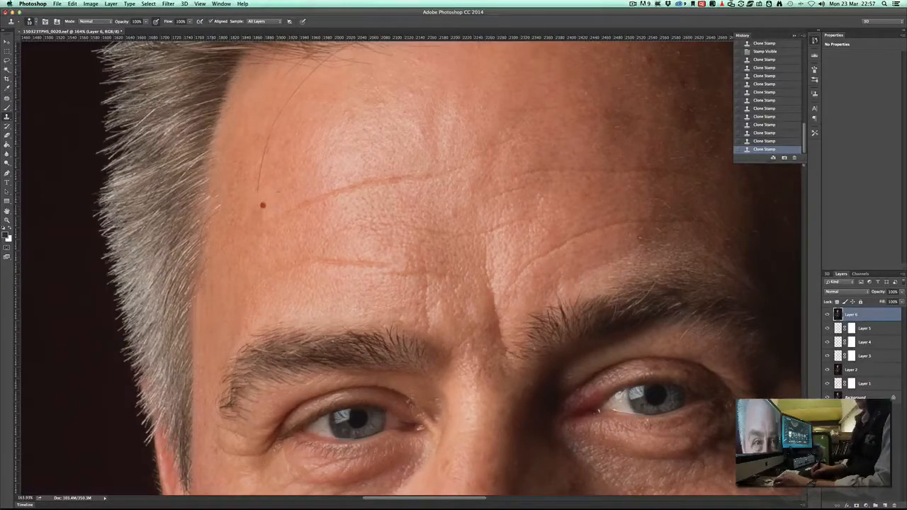
mouse_move(263, 206)
mouse_down()
mouse_move(253, 211)
mouse_move(256, 225)
mouse_up()
click(273, 140)
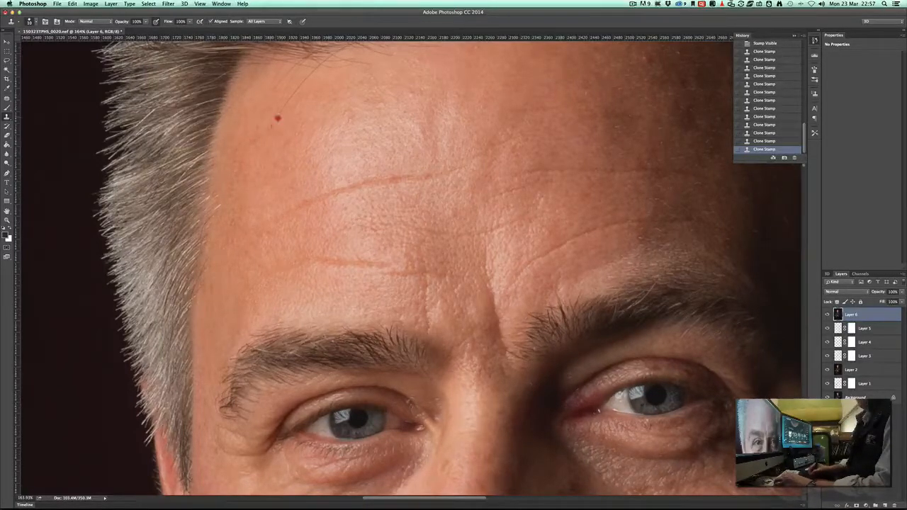
click(268, 137)
Clone out the small blemishes and bright spots on the lit and shadowed sides of the forehead
scroll(303, 199, up, 5)
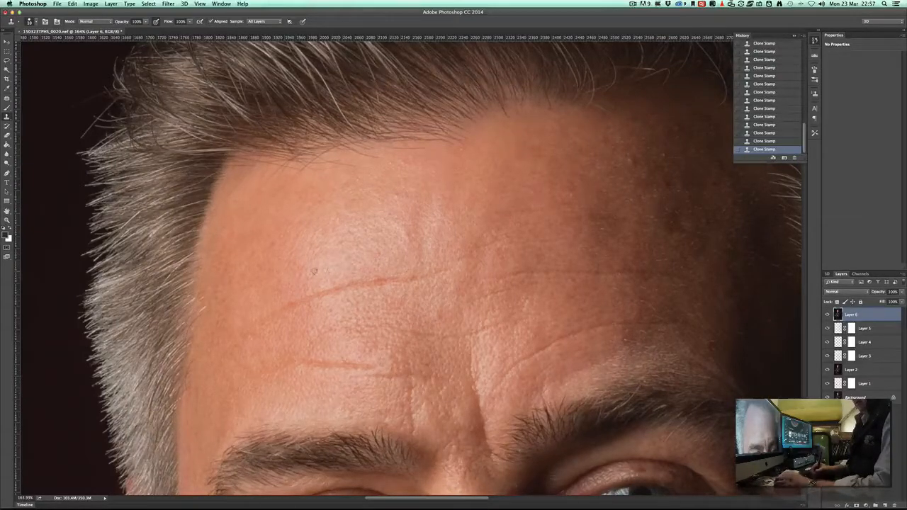
drag(315, 271, 312, 279)
click(303, 268)
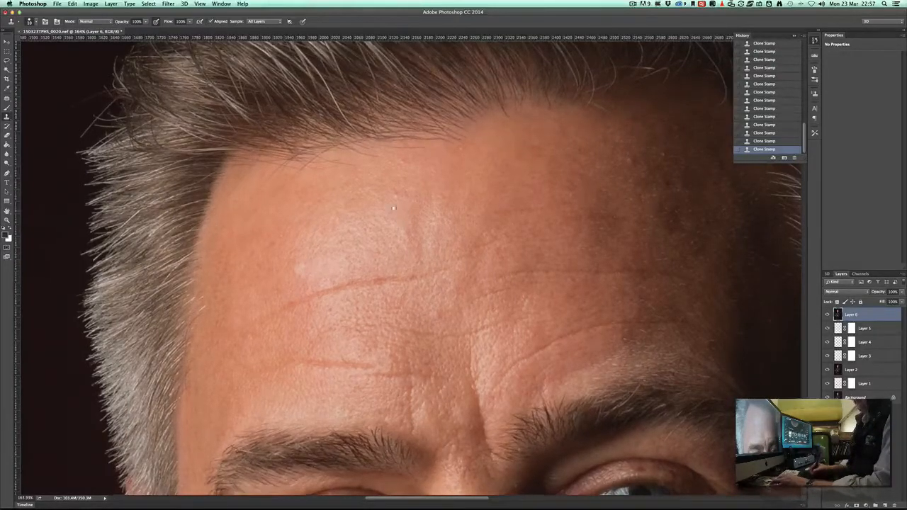
drag(397, 208, 371, 180)
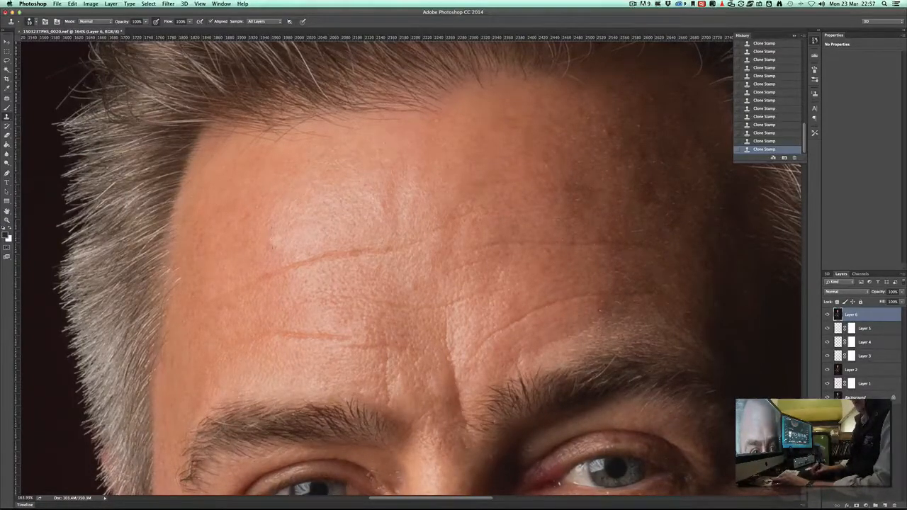
drag(273, 240, 284, 239)
click(288, 228)
drag(405, 353, 271, 346)
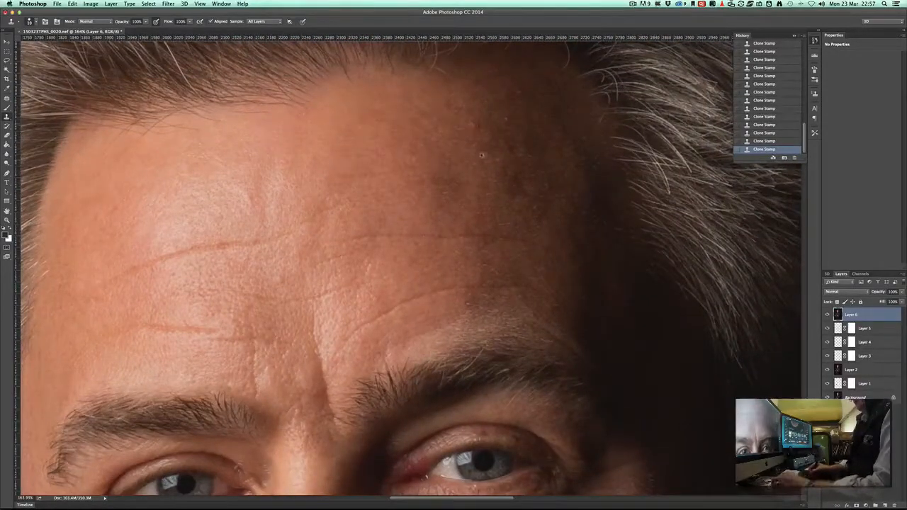
click(515, 146)
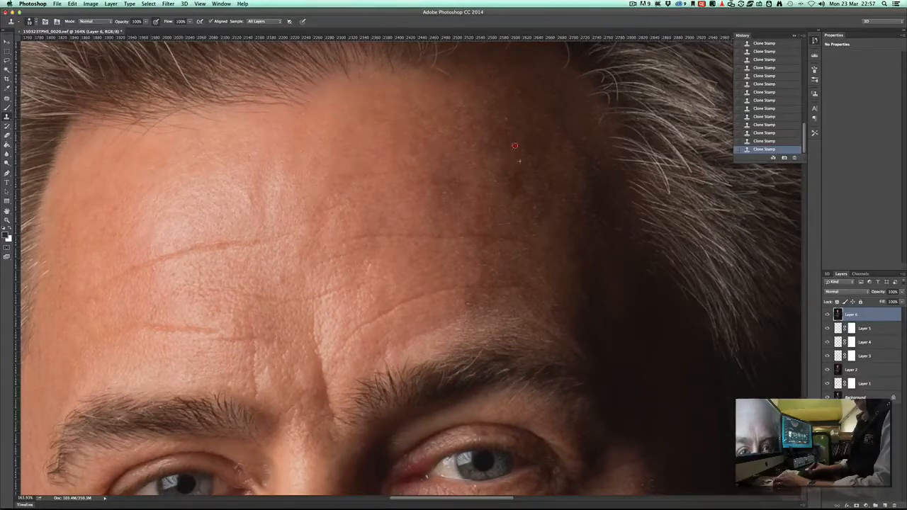
Clone out the small spots and blemishes on the chin below the lower lip
scroll(462, 122, down, 15)
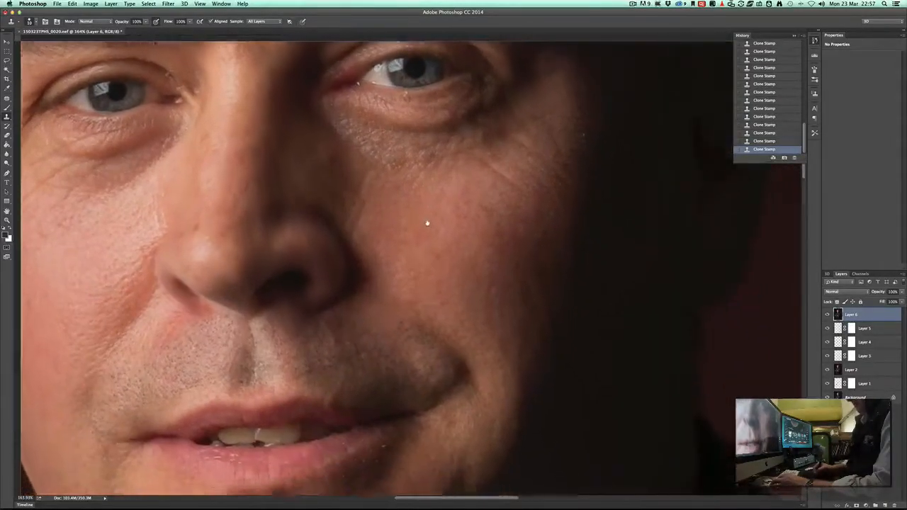
scroll(496, 128, down, 10)
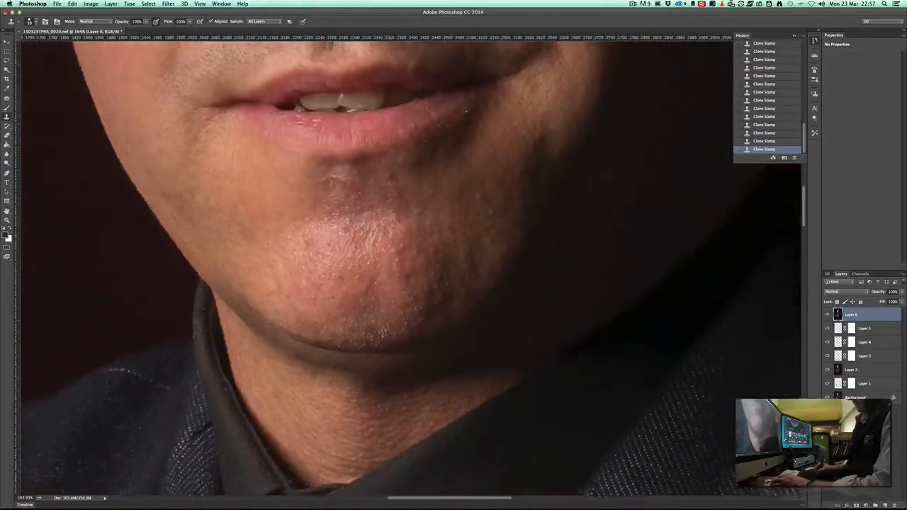
alt+click(427, 168)
drag(390, 182, 386, 176)
click(388, 177)
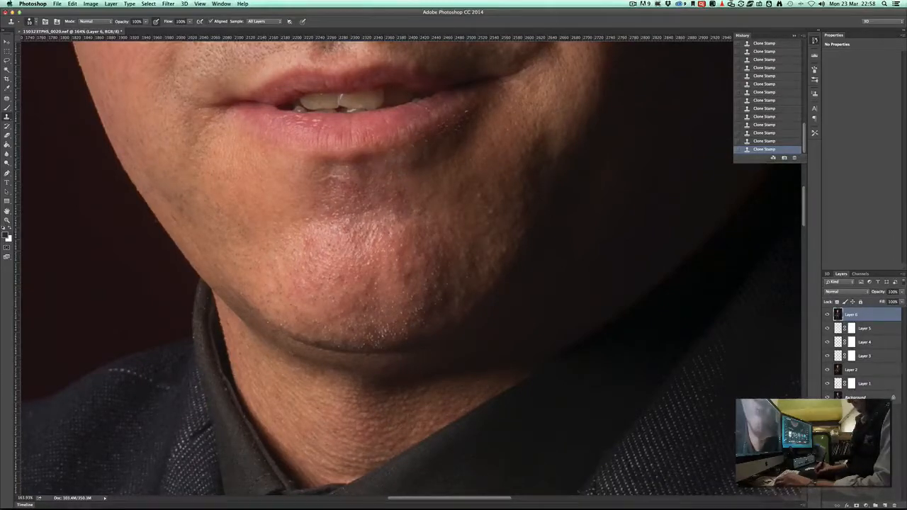
click(406, 274)
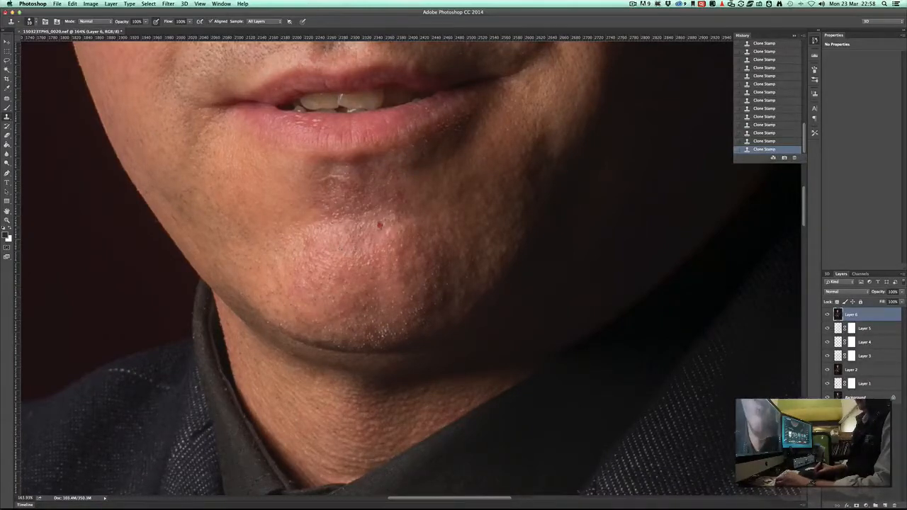
drag(406, 275, 444, 161)
Stamp the retouched image into another new layer above Layer 6, with the face framed for skin work
key(super+0)
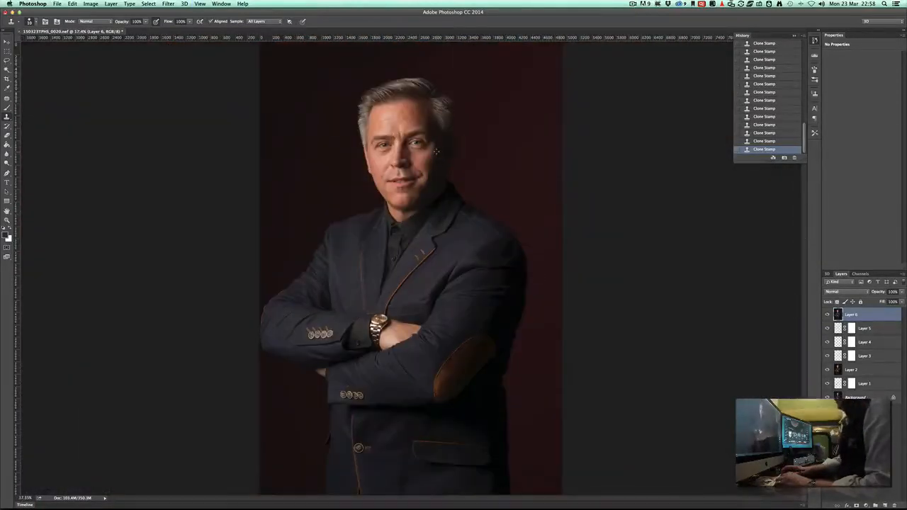
key(z)
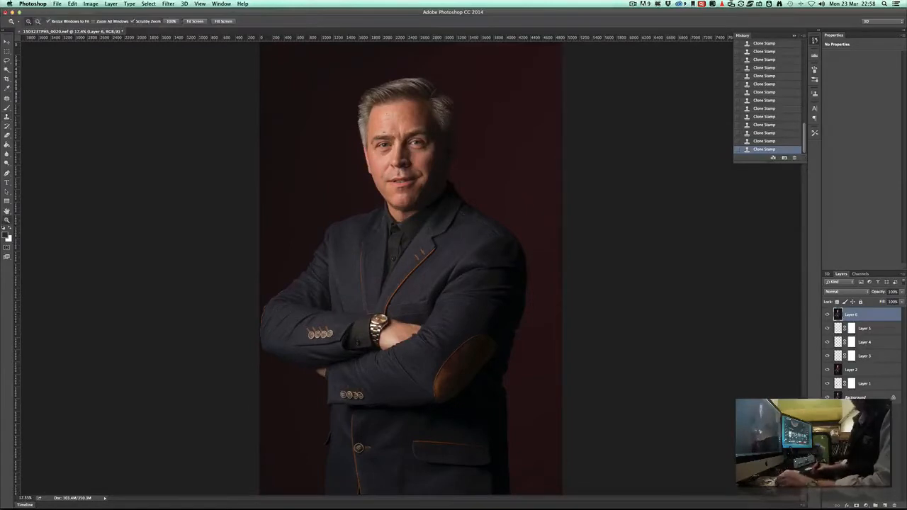
drag(435, 155, 443, 223)
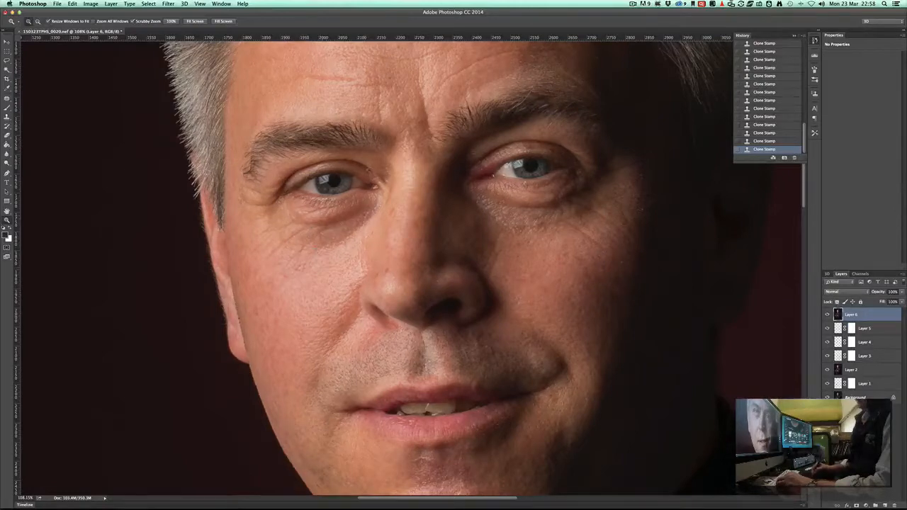
drag(427, 254, 376, 300)
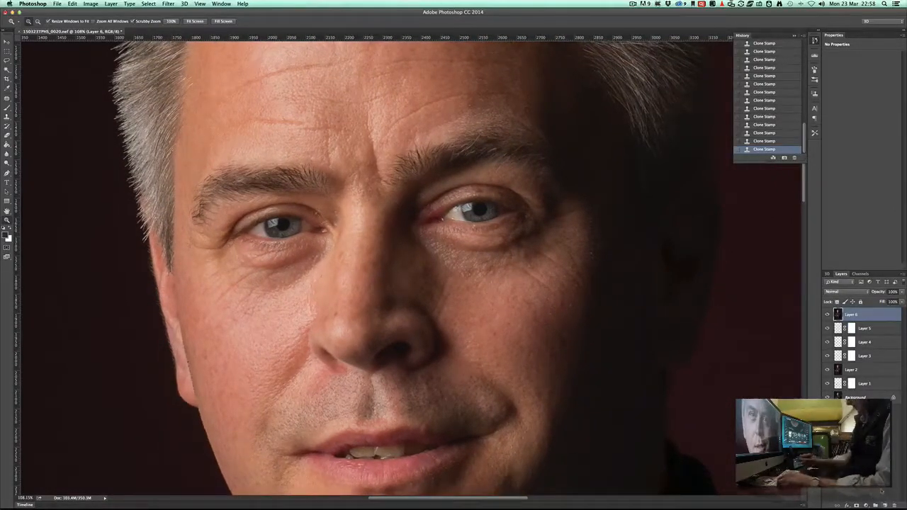
key(super+alt+shift+e)
Patch the crease under the eye on the lit side of the face with smoother cheek skin and deselect
key(j)
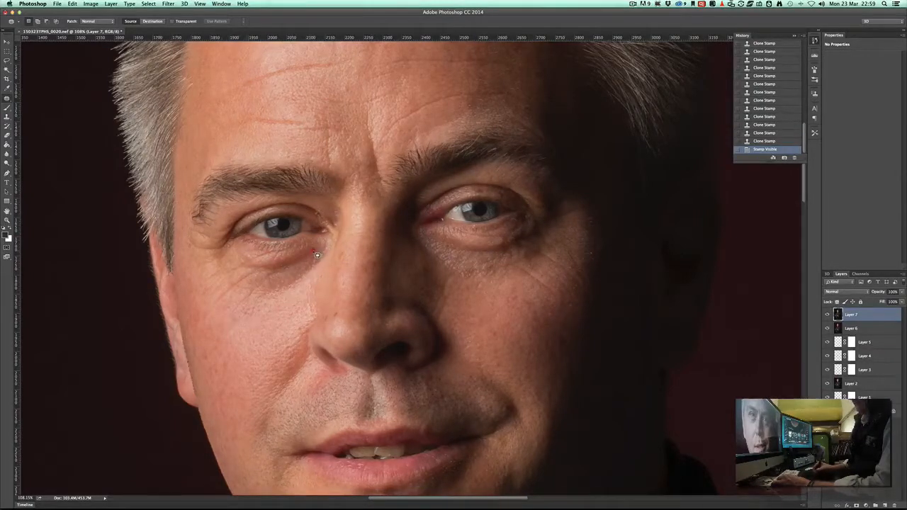
mouse_move(283, 272)
mouse_down()
mouse_move(220, 289)
mouse_move(222, 322)
mouse_move(313, 282)
mouse_move(338, 257)
mouse_move(333, 247)
mouse_move(311, 253)
mouse_up()
drag(279, 293, 276, 329)
key(ctrl+d)
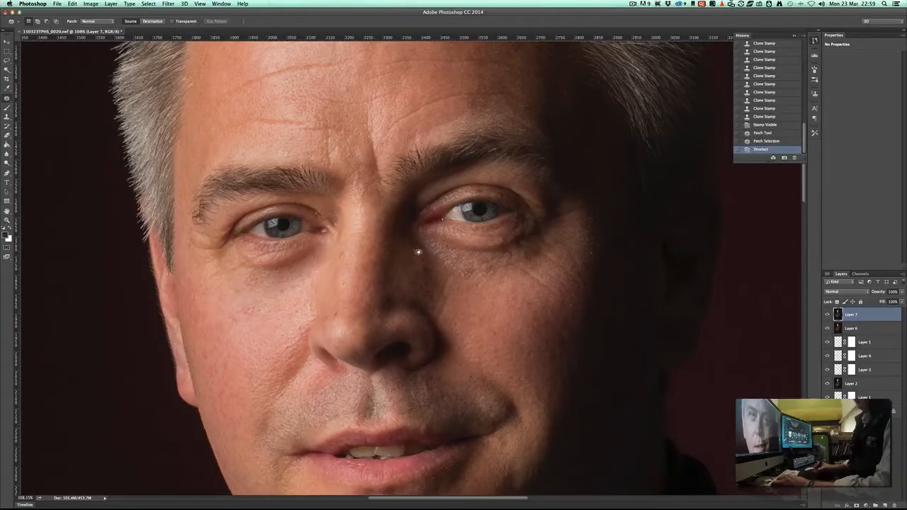
Try to patch the inner under-eye area beside the nose on the lit side of the face
mouse_move(319, 271)
mouse_down()
mouse_move(304, 277)
mouse_move(326, 261)
mouse_move(321, 268)
mouse_up()
drag(313, 281, 314, 300)
drag(382, 274, 384, 276)
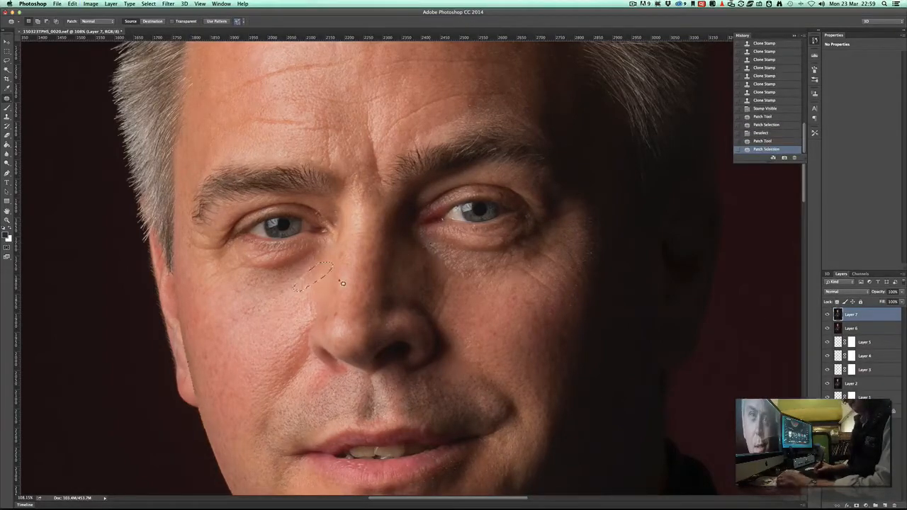
key(super+alt+z)
key(super+alt+z)
key(super+d)
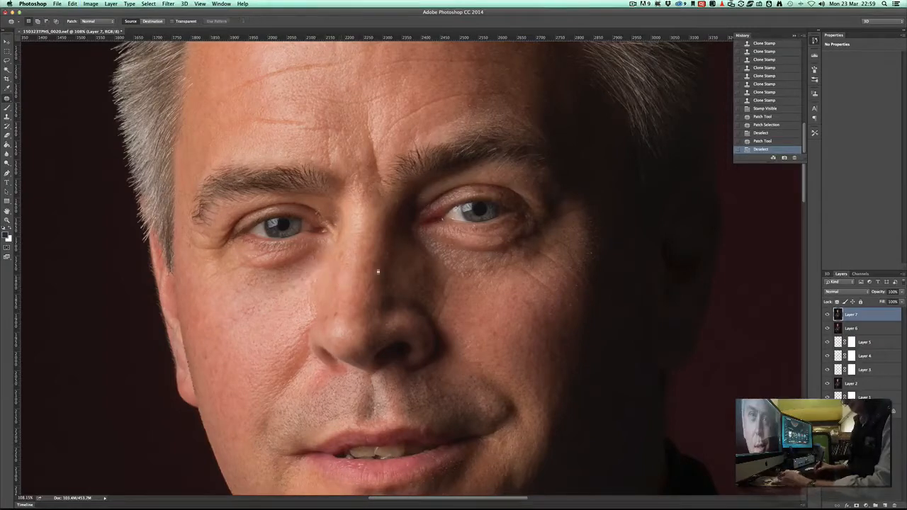
Patch the textured, creased skin under the eye on the shadowed side with smoother cheek skin in two areas and deselect
mouse_move(440, 246)
mouse_down()
mouse_move(408, 243)
mouse_move(455, 280)
mouse_move(515, 275)
mouse_move(525, 259)
mouse_move(450, 246)
mouse_move(454, 304)
mouse_up()
key(ctrl+d)
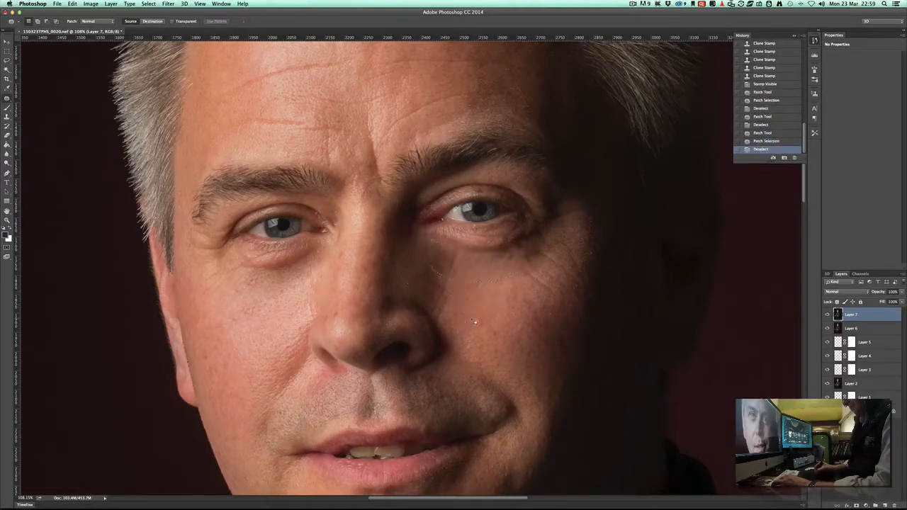
mouse_move(487, 271)
mouse_down()
mouse_move(520, 276)
mouse_move(492, 271)
mouse_up()
drag(497, 276, 503, 301)
key(ctrl+d)
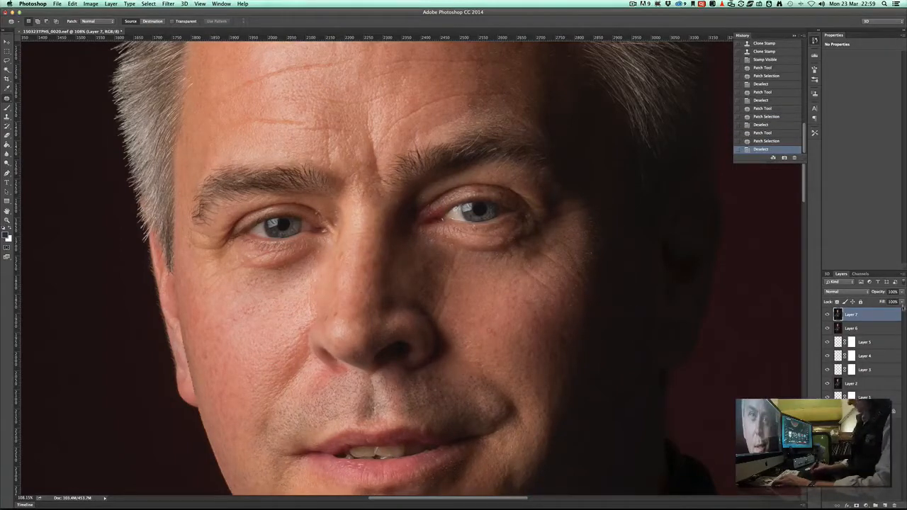
Reduce Layer 7's opacity to about 33% to blend the under-eye patches naturally with the original skin
click(903, 292)
drag(879, 301, 879, 299)
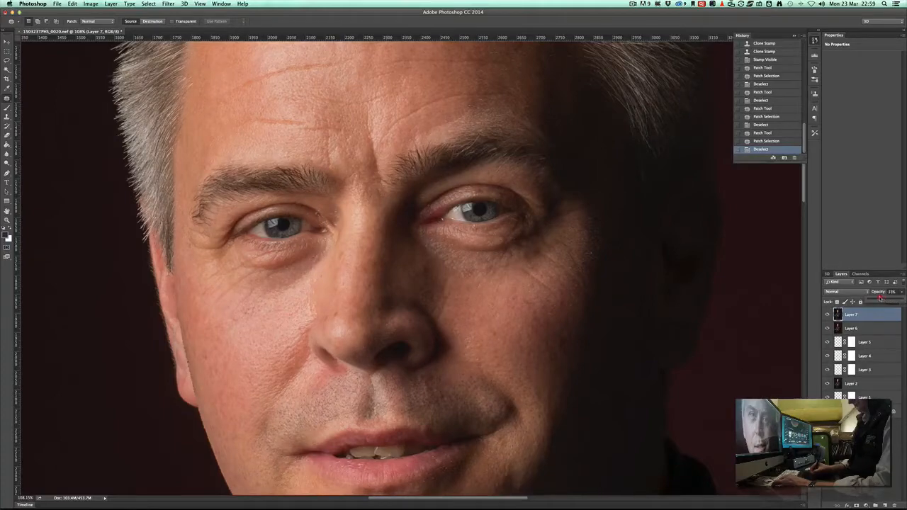
drag(881, 299, 881, 299)
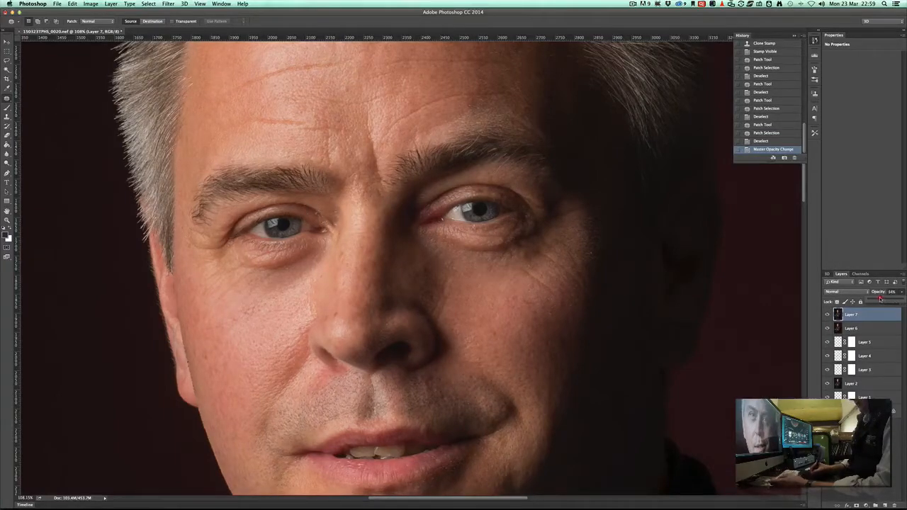
key(super+minus)
key(super+minus)
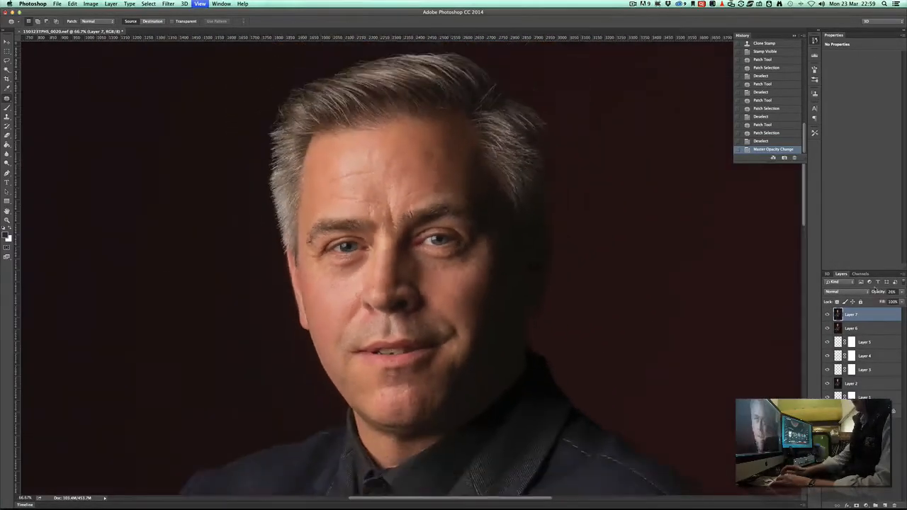
key(super+minus)
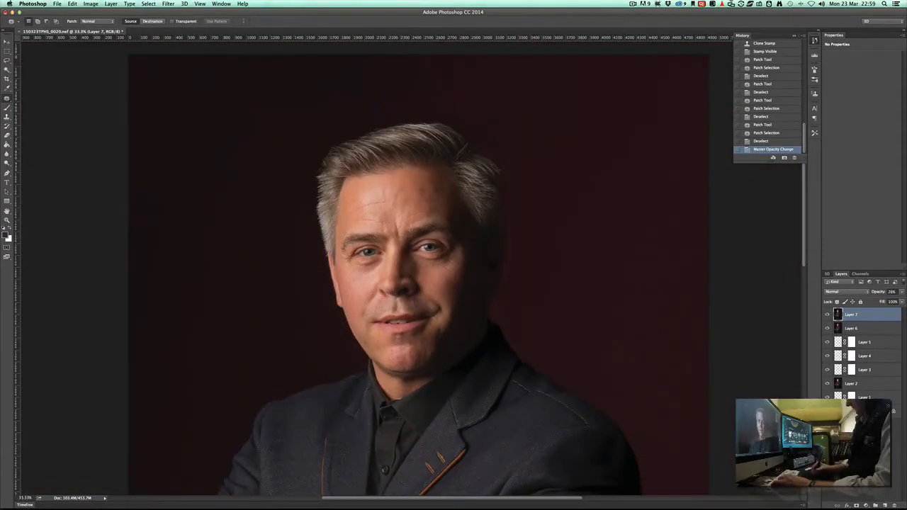
click(902, 292)
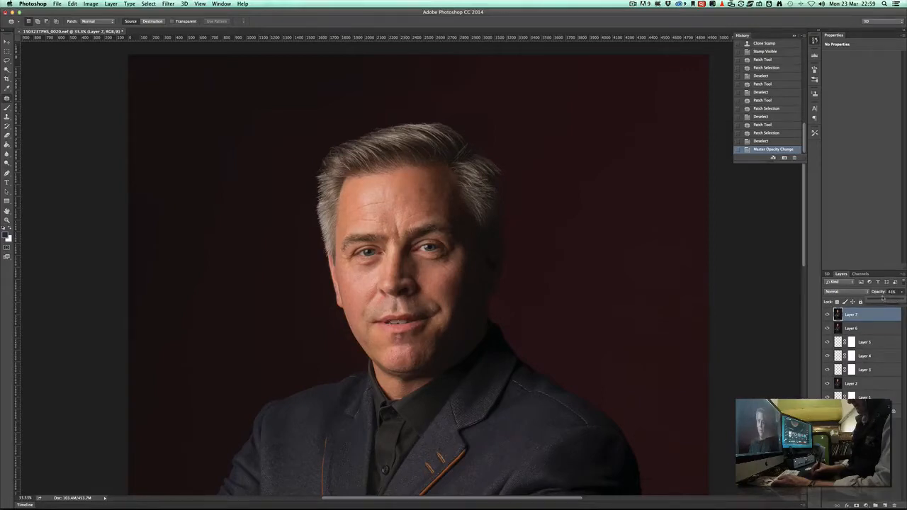
Compare the portrait with Layer 7 hidden and shown, both from a distance and close up on the eyes
click(829, 316)
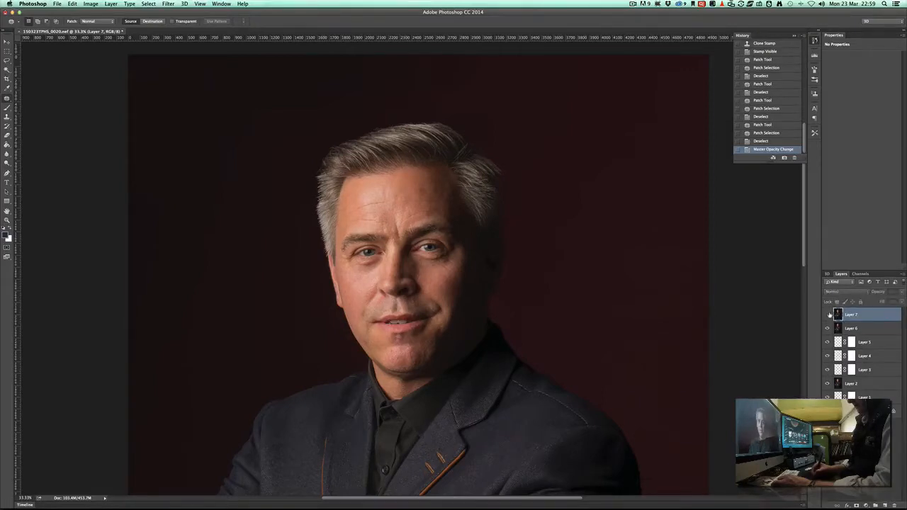
click(829, 314)
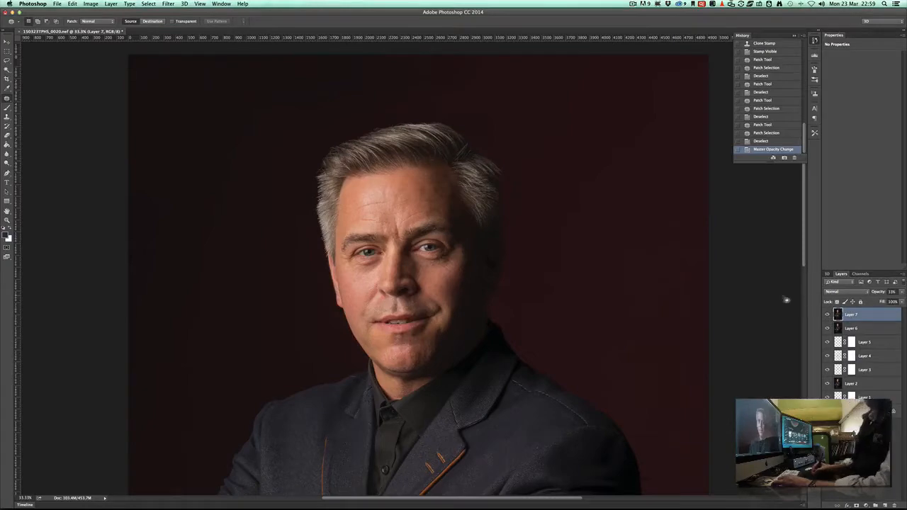
key(super+minus)
key(super+minus)
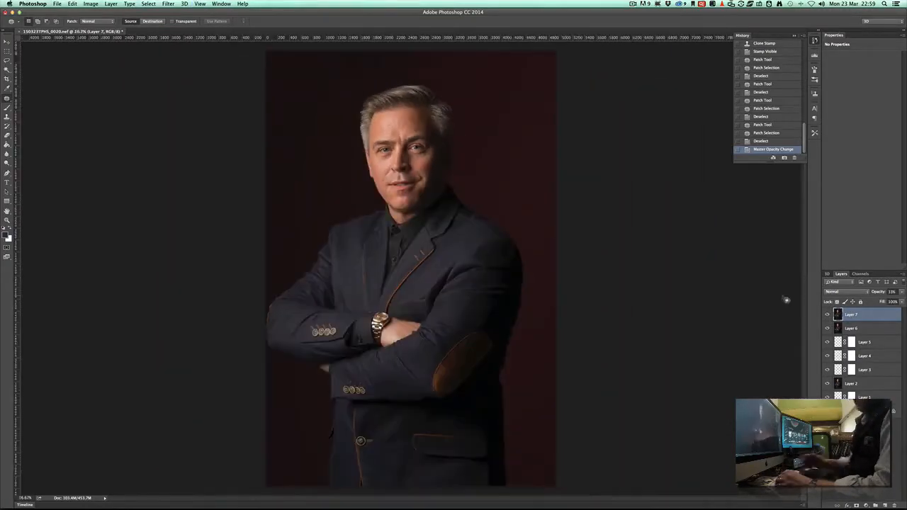
key(z)
drag(402, 144, 458, 229)
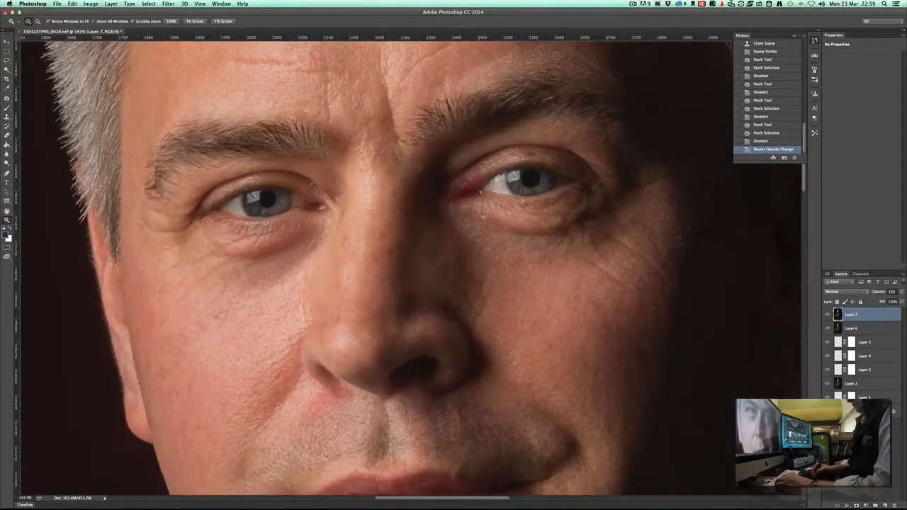
click(828, 316)
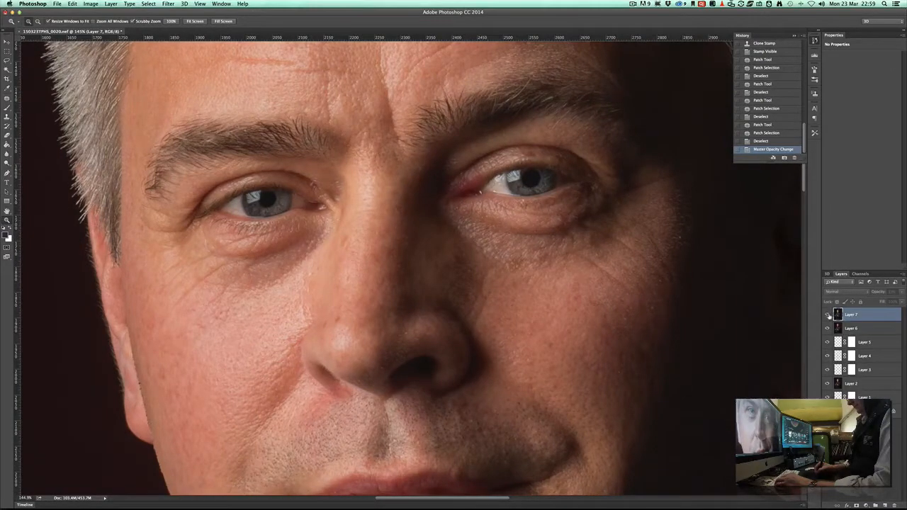
click(828, 317)
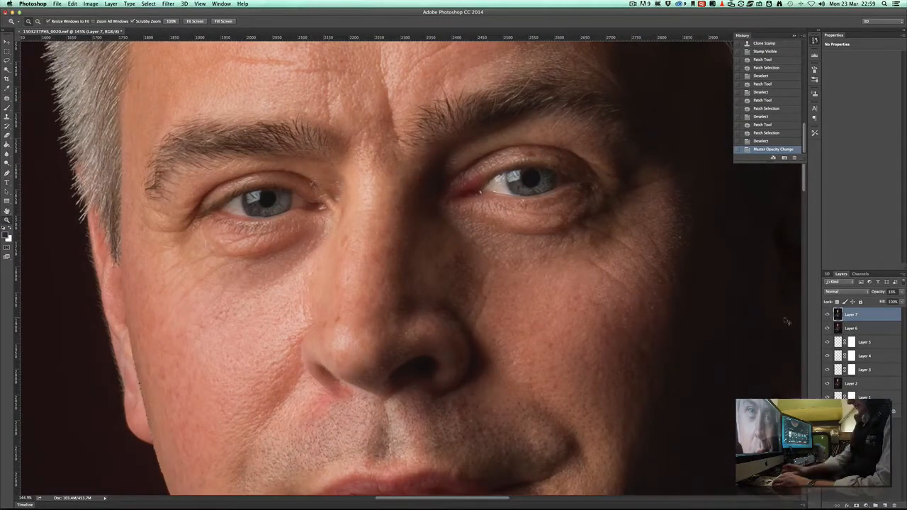
Examine the face at actual size and the jacket, sleeves and crossed arms in the wider portrait
key(super+1)
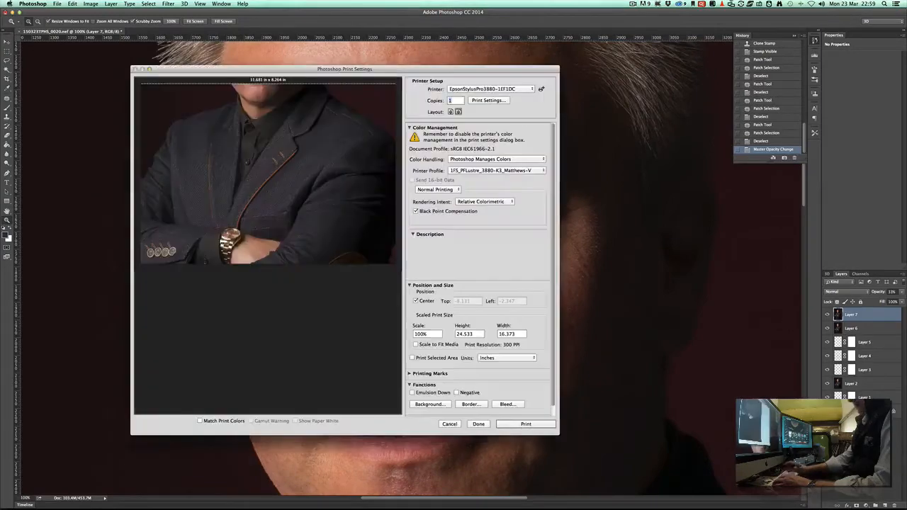
click(447, 424)
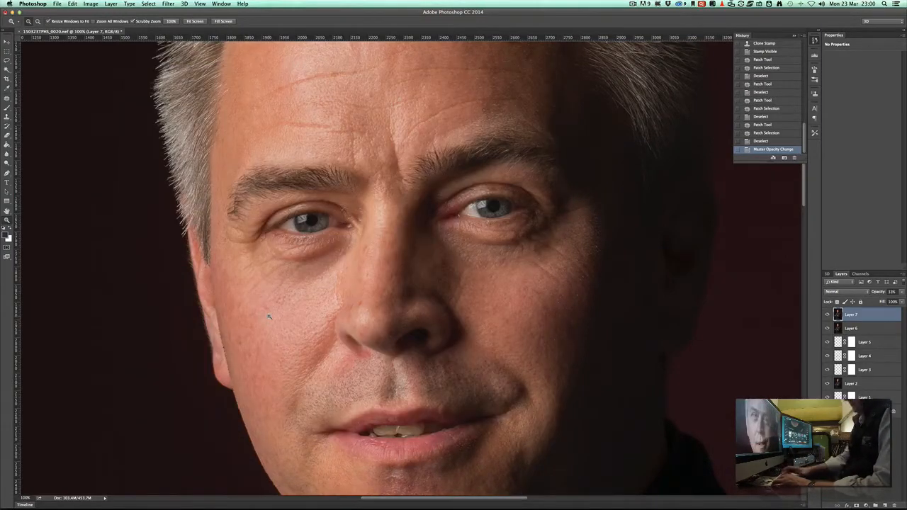
key(super+minus)
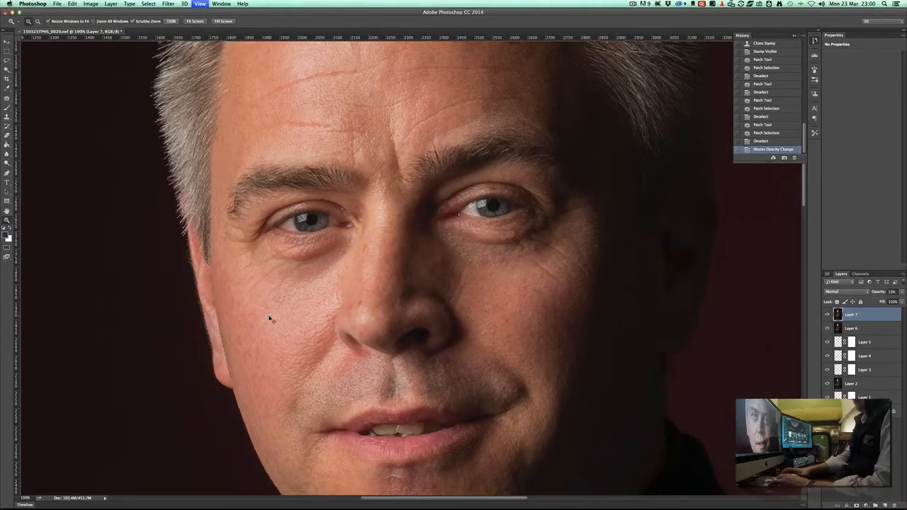
key(super+minus)
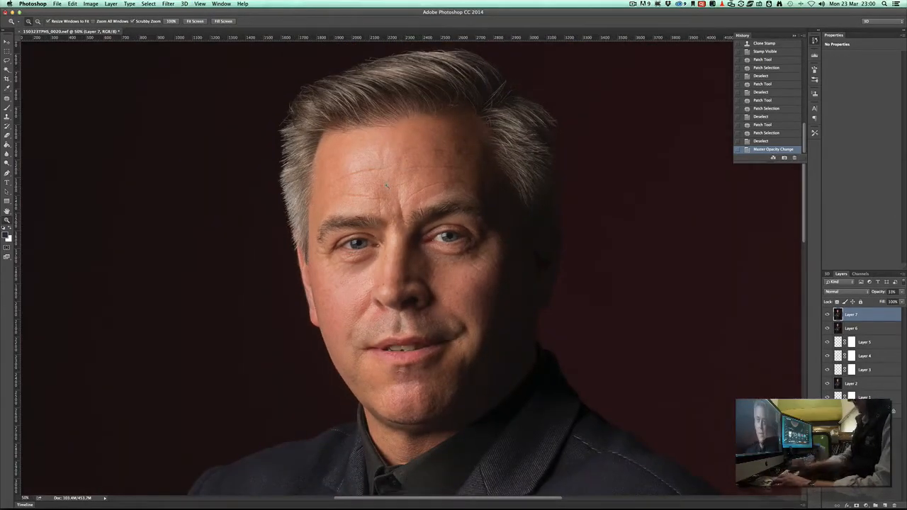
key(super+minus)
key(super+minus)
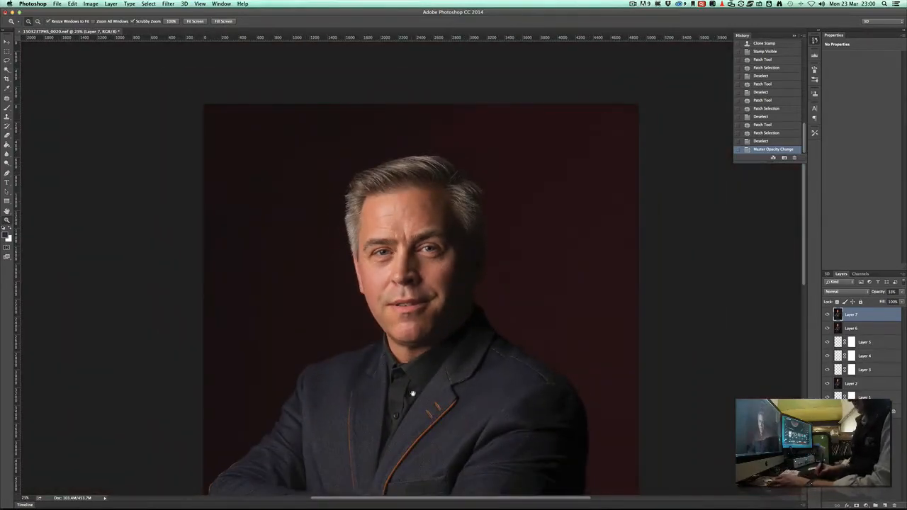
drag(412, 393, 428, 203)
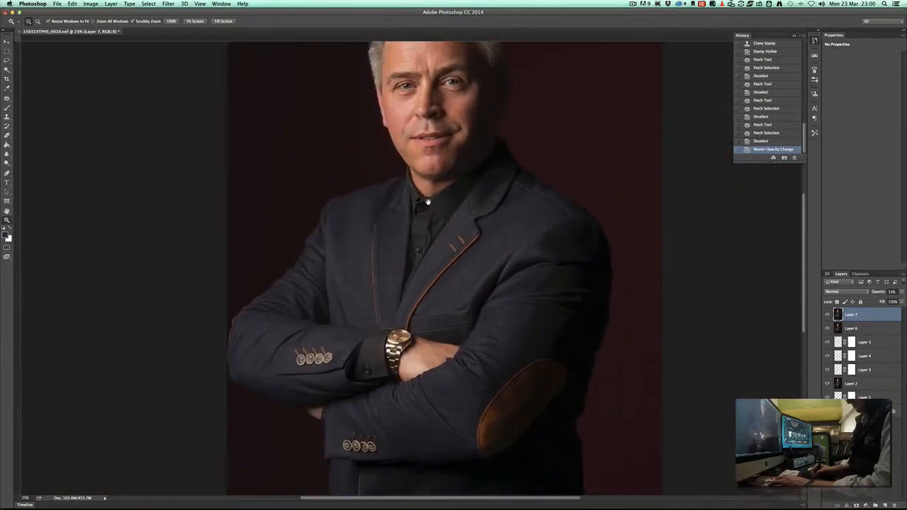
key(super+r)
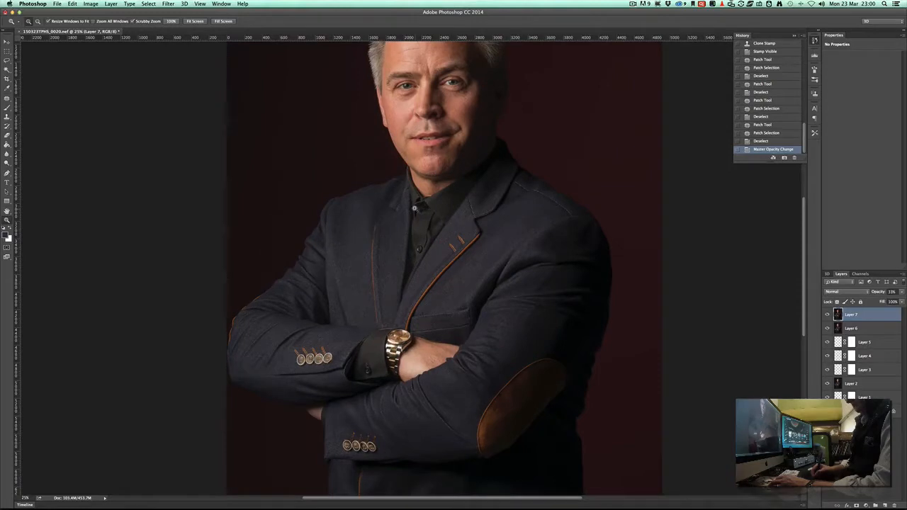
drag(406, 151, 419, 264)
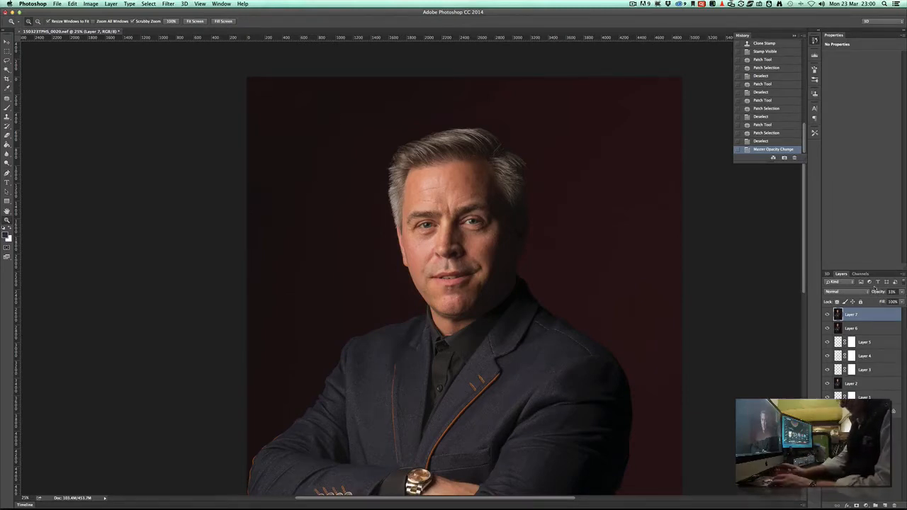
Create the Dodge and Burn group with its Curves layers and make the Dodge mask active for brushing around the eyes
key(F2)
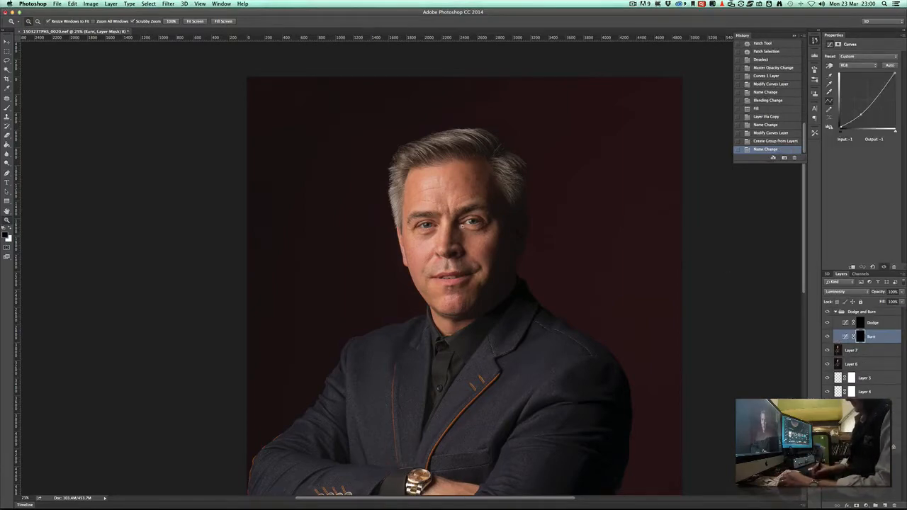
drag(459, 223, 490, 222)
click(861, 323)
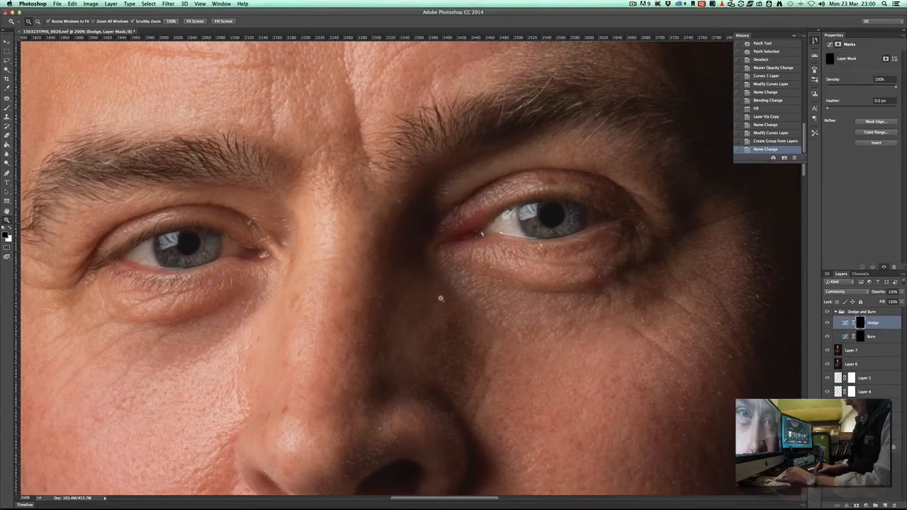
key(b)
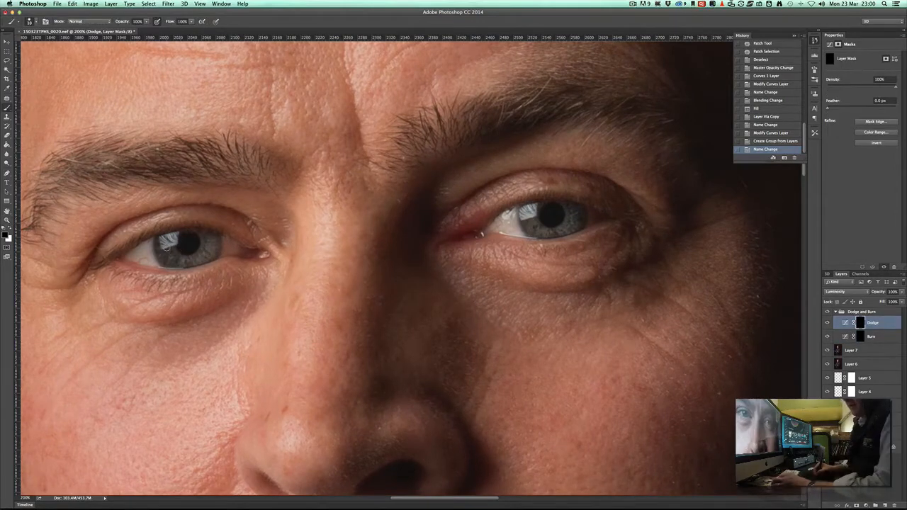
Brighten parts of the irises in both eyes by painting white on the Dodge layer mask
drag(165, 247, 176, 237)
click(199, 256)
click(197, 256)
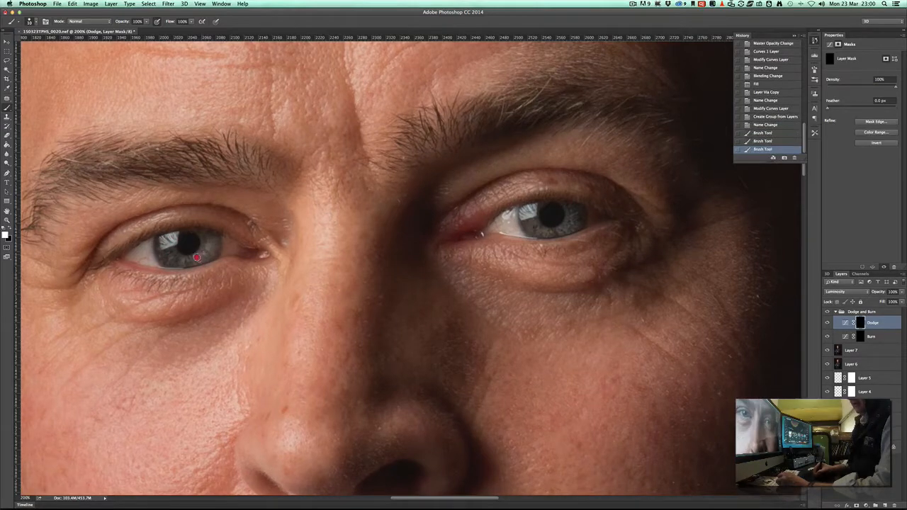
click(210, 242)
click(202, 253)
click(204, 255)
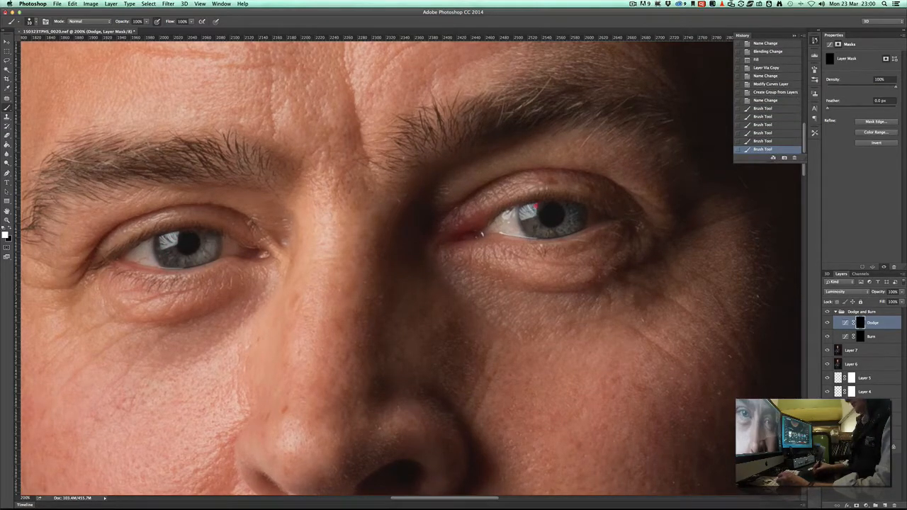
click(567, 227)
click(578, 211)
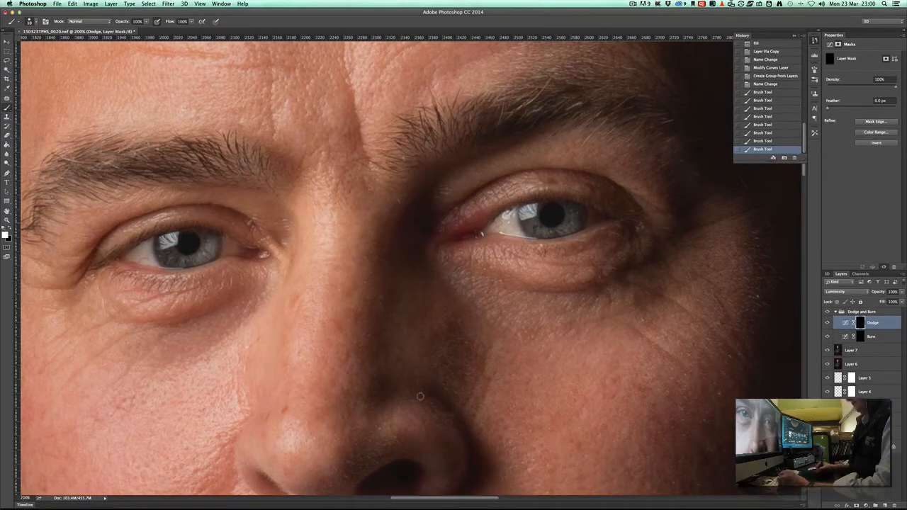
Darken the black shirt front between the jacket lapels by painting white on the Burn layer mask
key(super+minus)
key(super+minus)
key(super+minus)
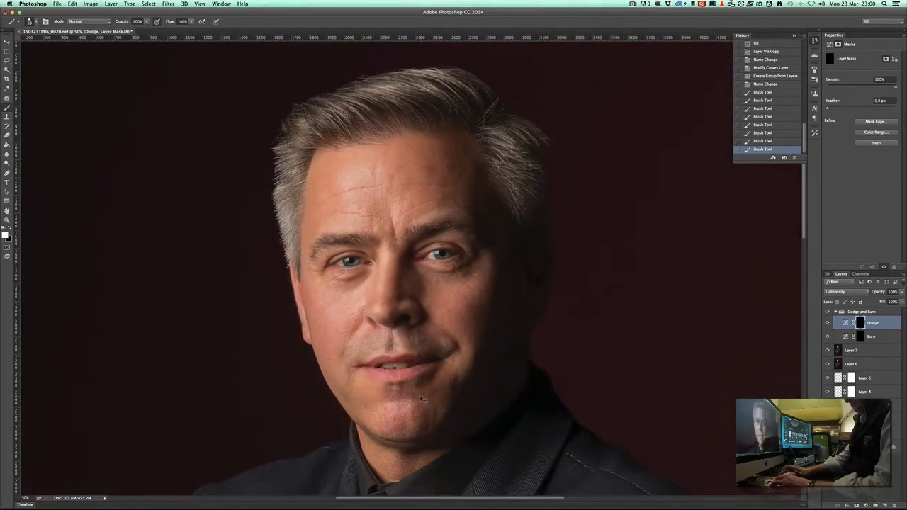
key(super+minus)
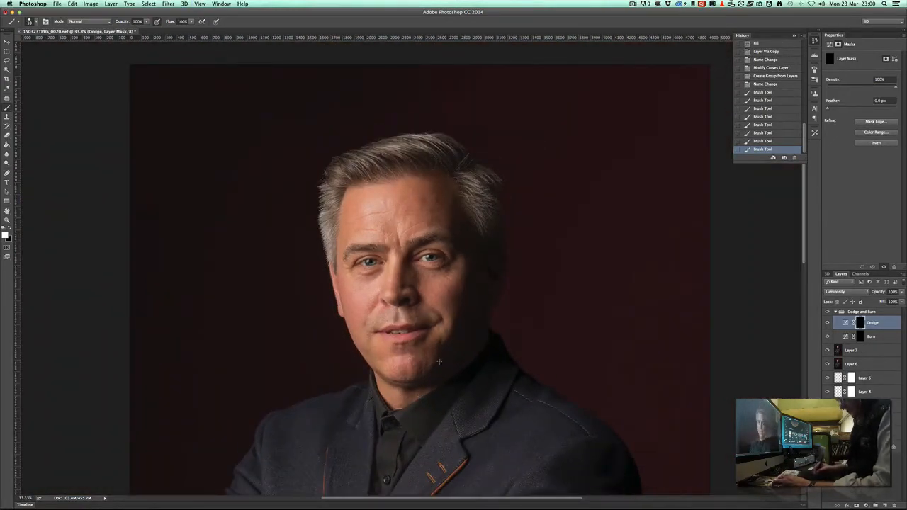
drag(476, 441, 468, 255)
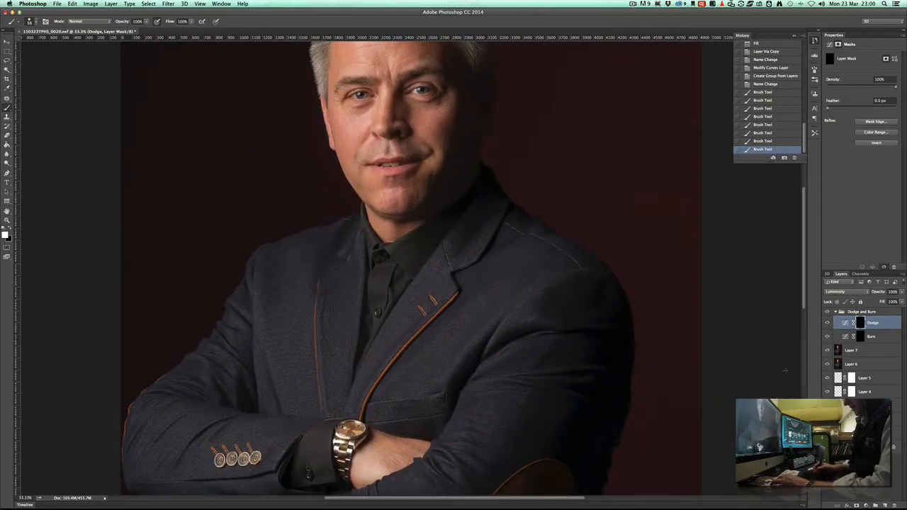
click(860, 337)
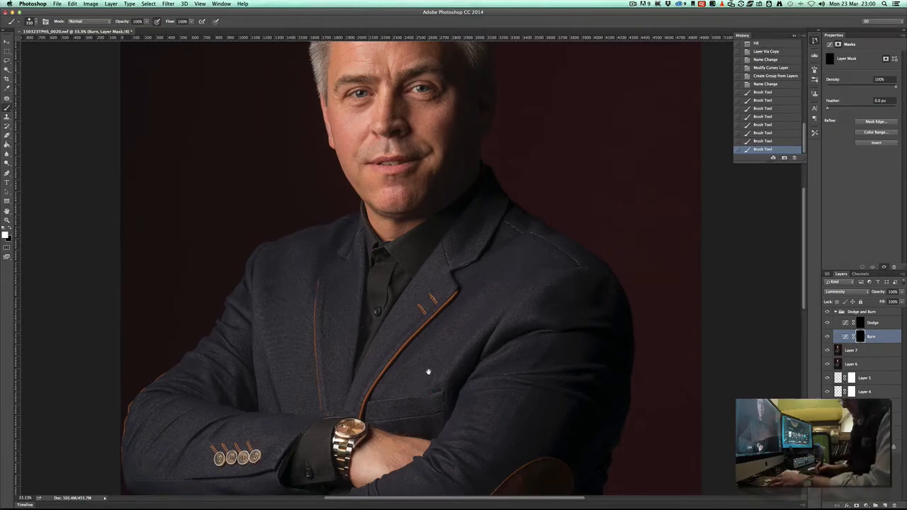
scroll(381, 298, down, 3)
drag(369, 262, 370, 247)
mouse_move(367, 307)
mouse_down()
mouse_move(366, 277)
mouse_move(381, 248)
mouse_up()
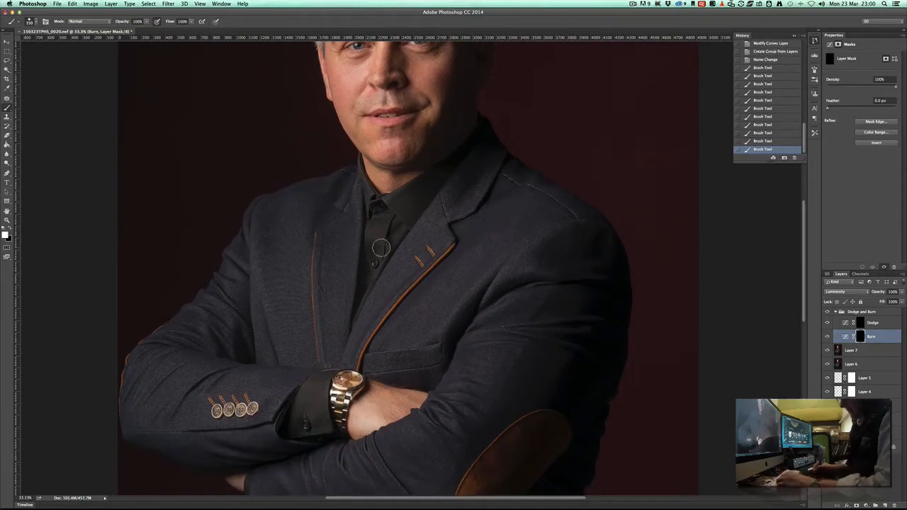
key(super+z)
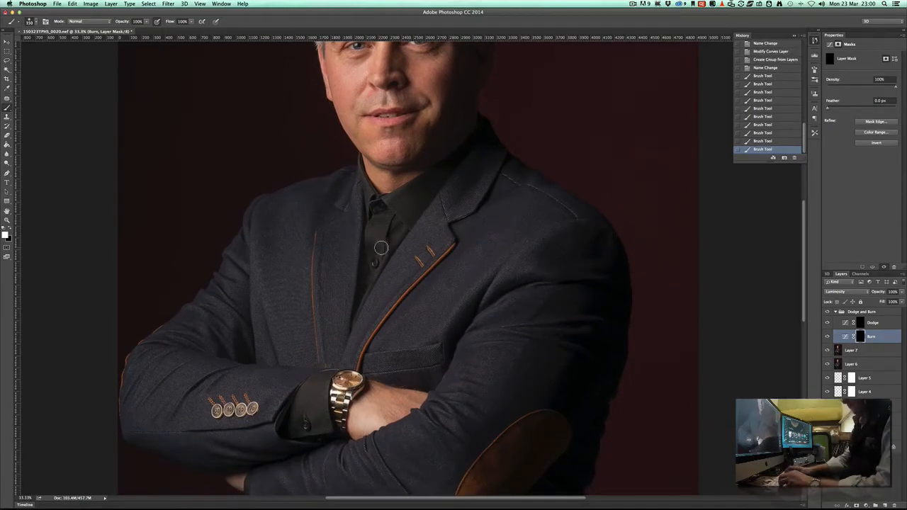
mouse_move(378, 261)
mouse_down()
mouse_move(373, 224)
mouse_move(367, 277)
mouse_up()
mouse_move(395, 231)
mouse_down()
mouse_move(378, 242)
mouse_move(388, 216)
mouse_move(398, 231)
mouse_move(394, 201)
mouse_move(408, 191)
mouse_move(376, 199)
mouse_move(389, 251)
mouse_move(365, 279)
mouse_move(378, 248)
mouse_up()
Darken the black shirt cuff beside the watch on the Burn layer mask and compare the last two strokes undone and redone
scroll(349, 462, down, 5)
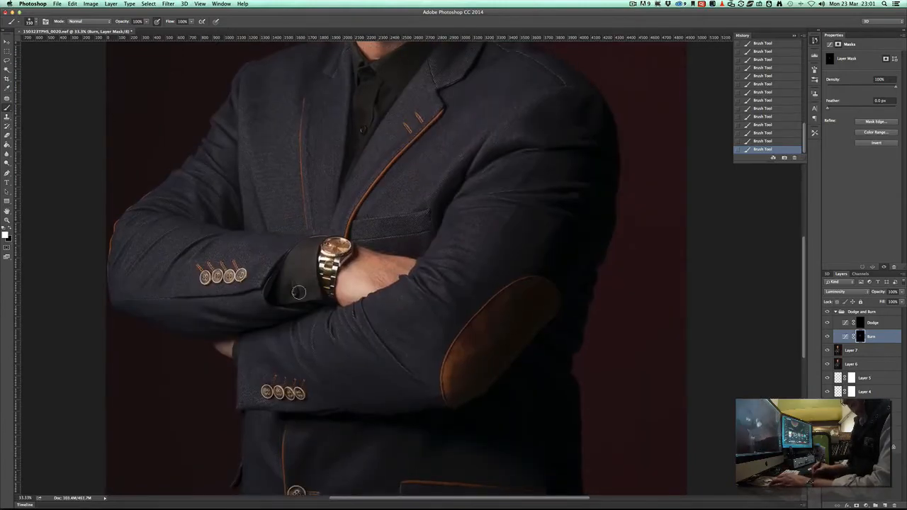
alt+scroll(329, 254, up, 5)
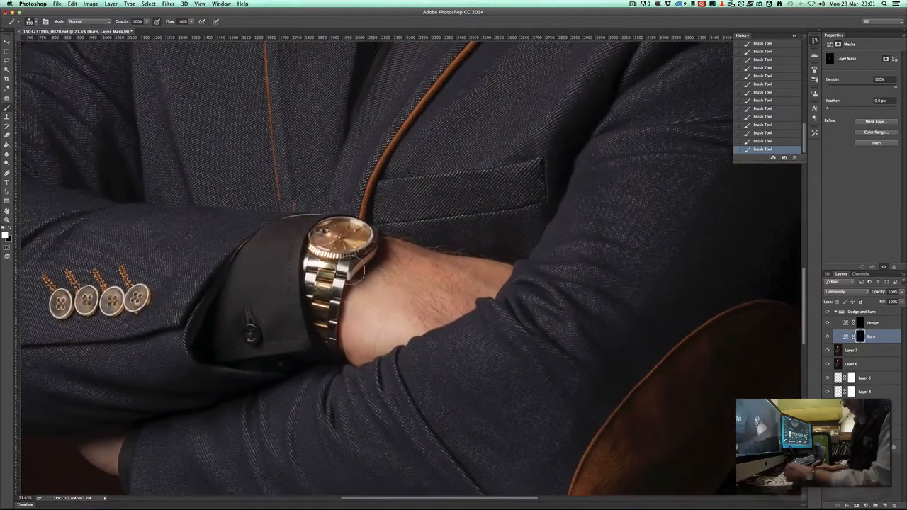
key(bracketleft)
key(bracketleft)
key(bracketleft)
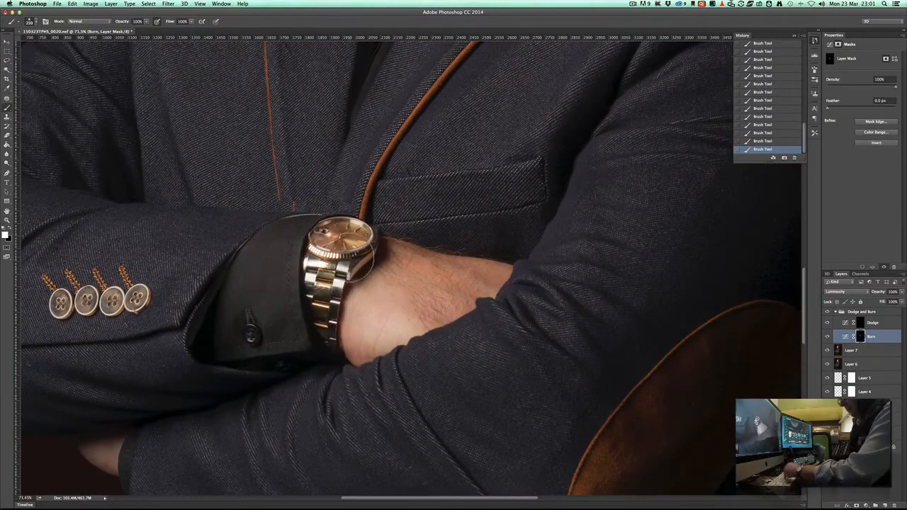
key(bracketleft)
key(bracketleft)
key(bracketleft)
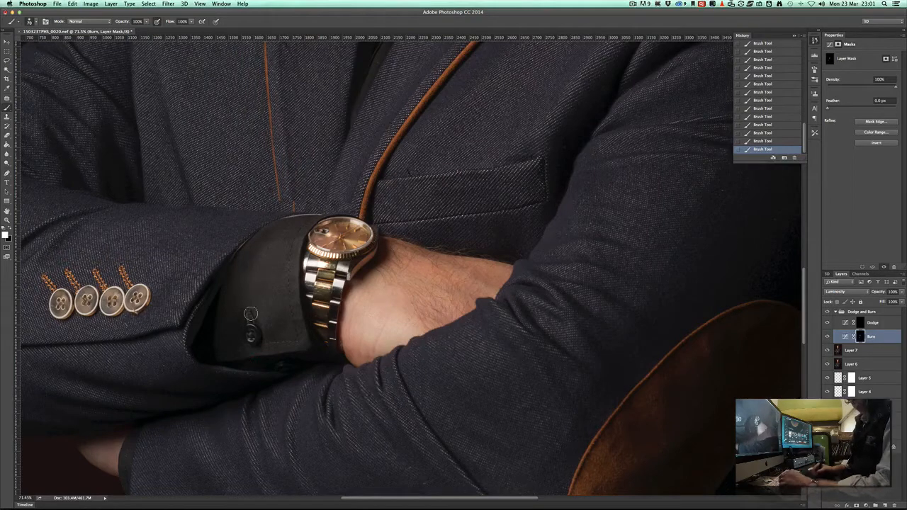
key(super+alt+z)
key(super+alt+z)
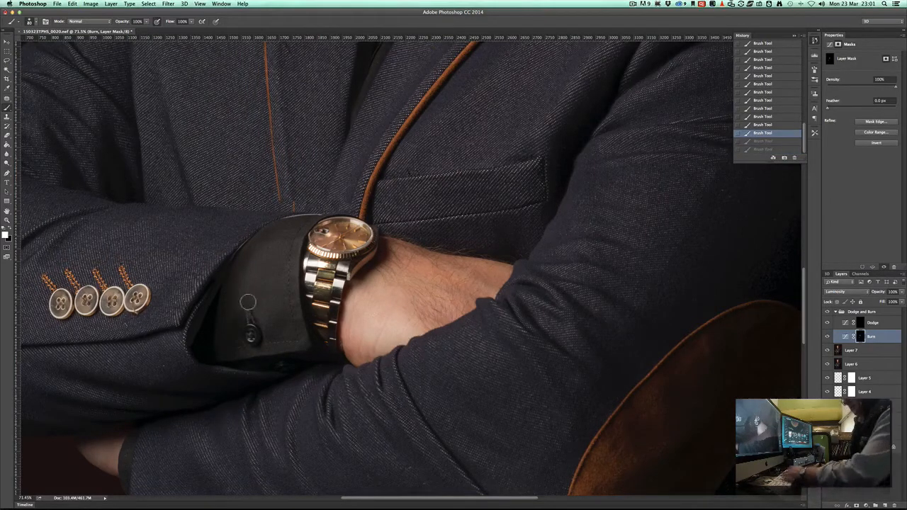
key(super+shift+z)
key(super+shift+z)
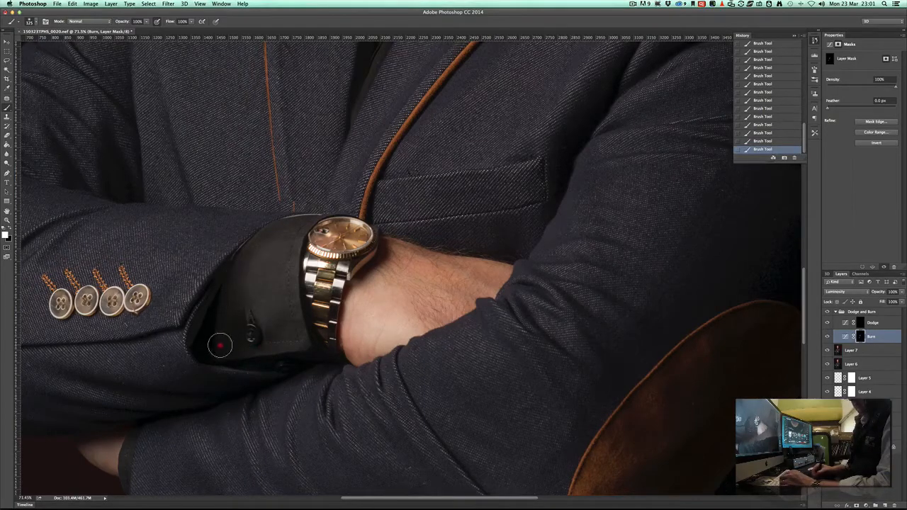
Examine the crossed sleeves, jacket and face close up, and review the burned areas in the whole portrait
drag(385, 371, 395, 214)
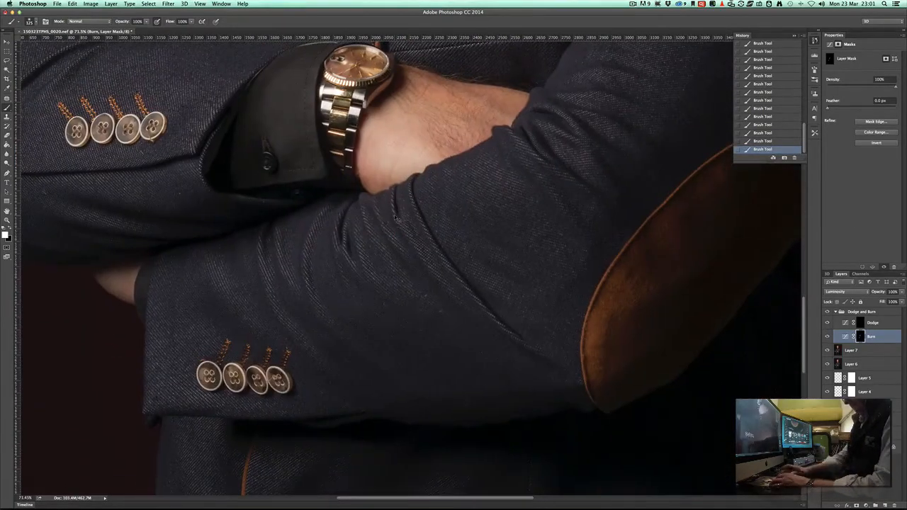
key(super+0)
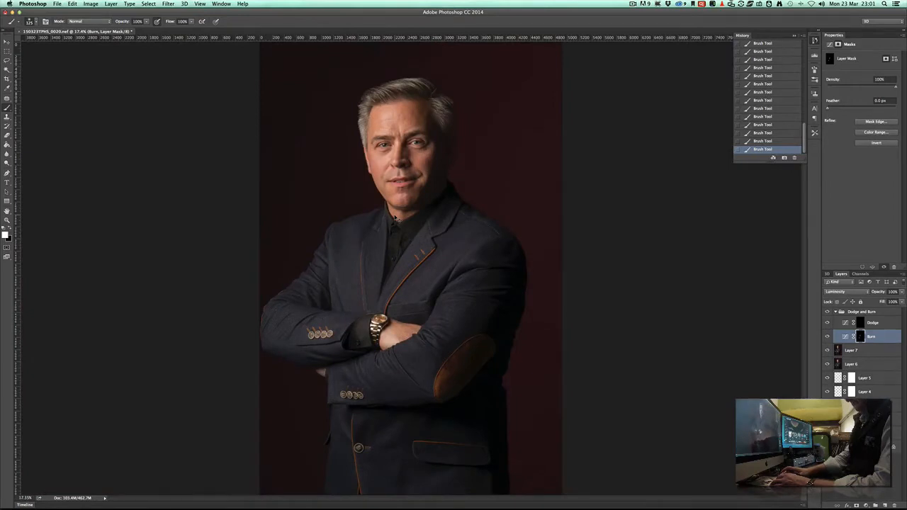
scroll(397, 220, down, 2)
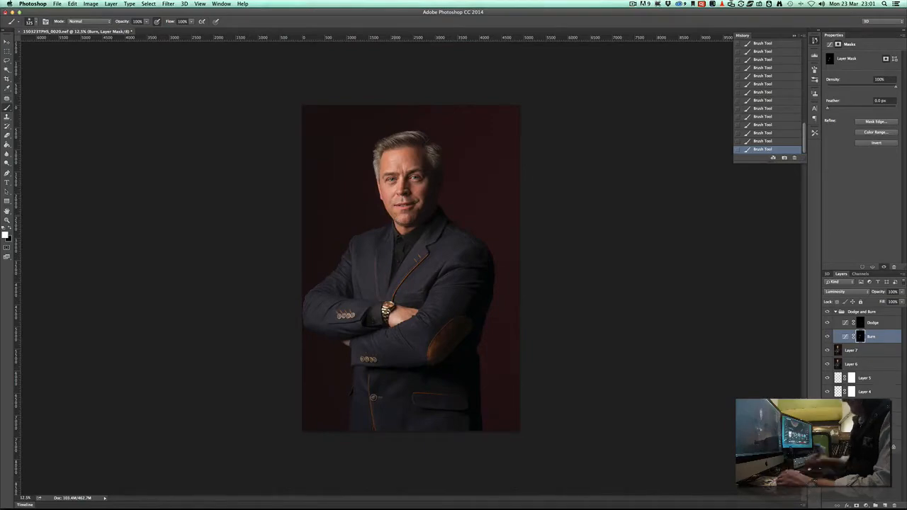
key(z)
drag(410, 234, 481, 268)
drag(504, 308, 522, 193)
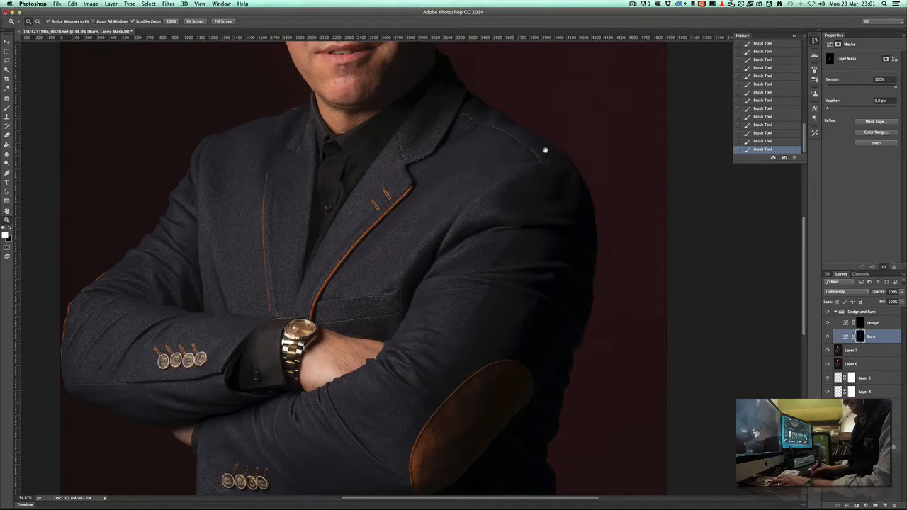
drag(511, 167, 557, 263)
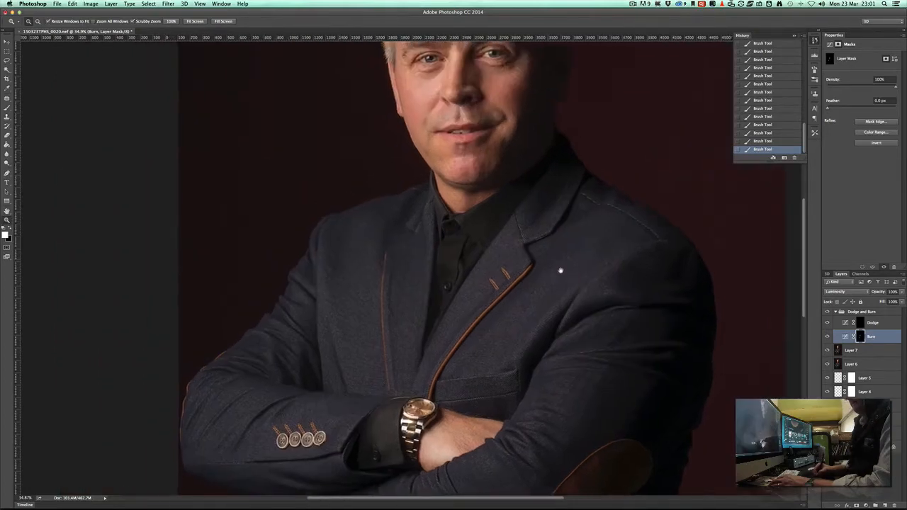
drag(526, 387, 522, 385)
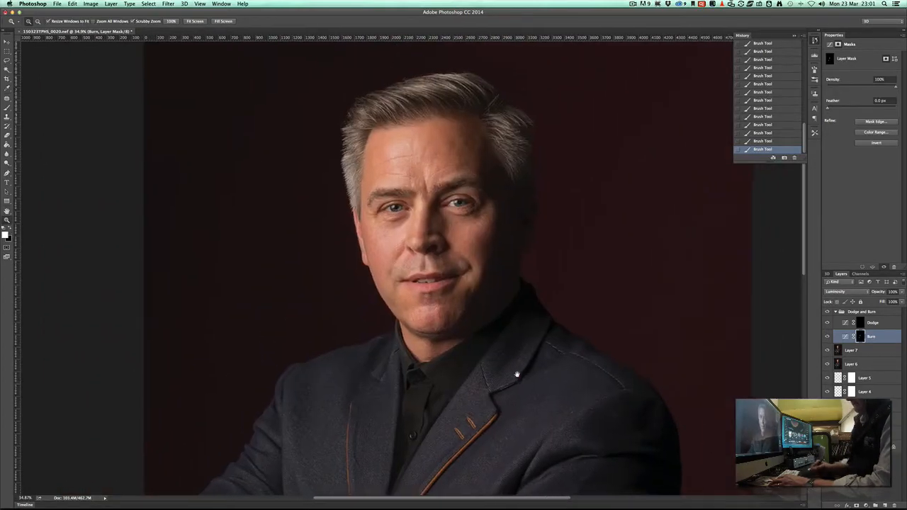
key(super+0)
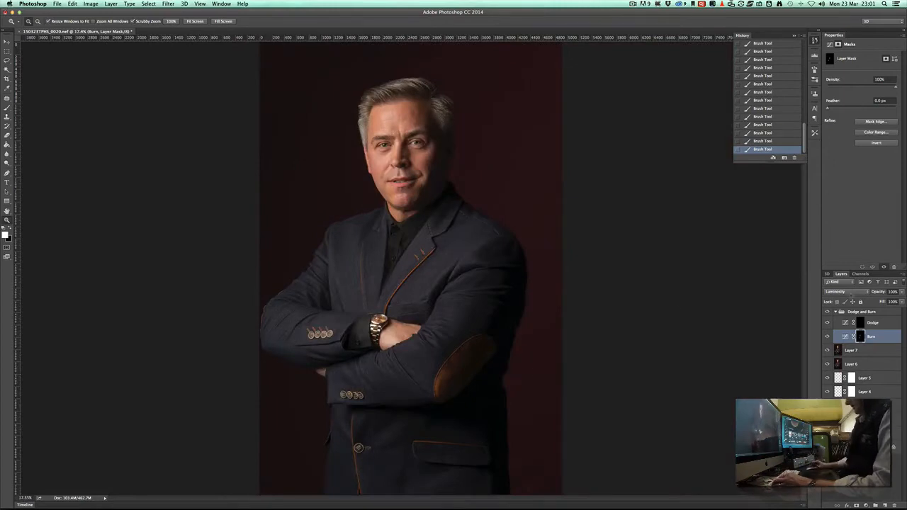
Collapse the Dodge and Burn group and add an Exposure adjustment layer above it with gamma correction 0.56
click(837, 313)
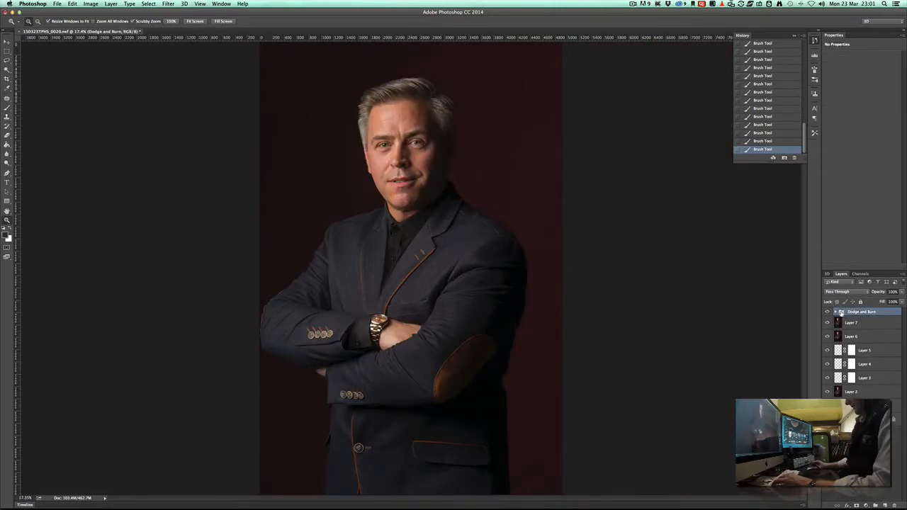
click(867, 506)
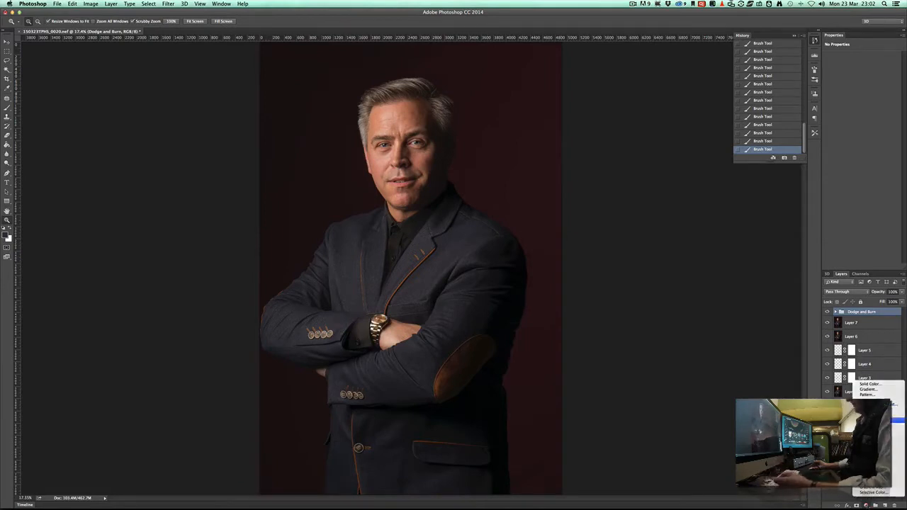
click(879, 421)
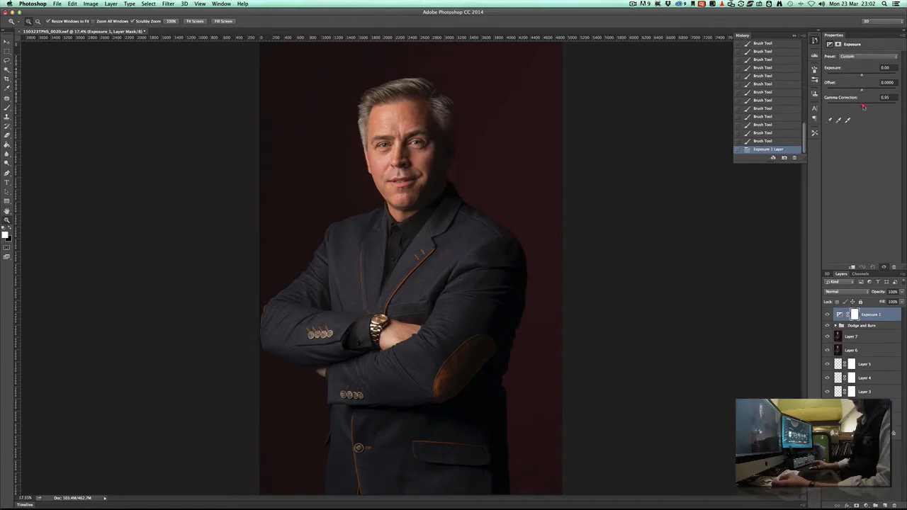
drag(863, 106, 874, 106)
Bring back light on the face and upper body by painting black on the Exposure layer mask with a 3400 px brush
key(b)
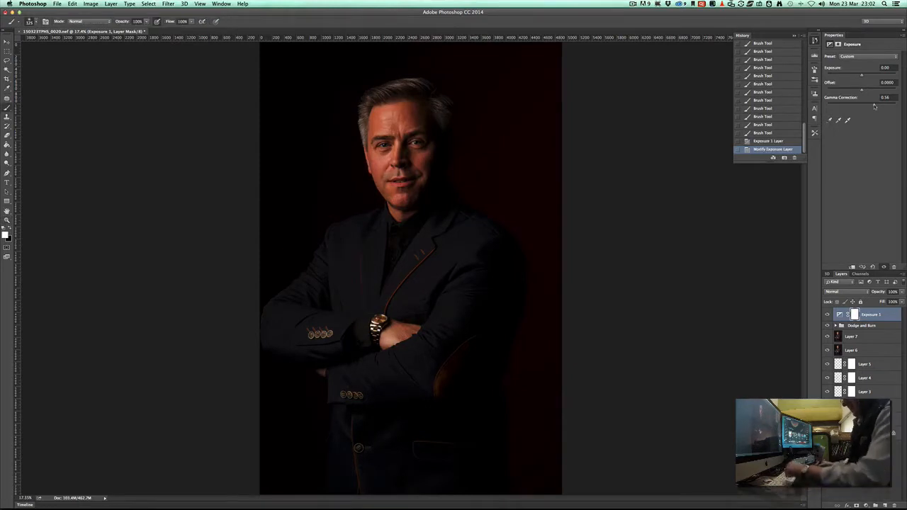
key(bracketright)
key(bracketright)
key(bracketright)
key(bracketright)
key(bracketright)
key(bracketright)
key(bracketright)
key(bracketright)
key(bracketright)
key(bracketright)
key(bracketright)
key(bracketright)
key(bracketright)
key(bracketright)
key(bracketright)
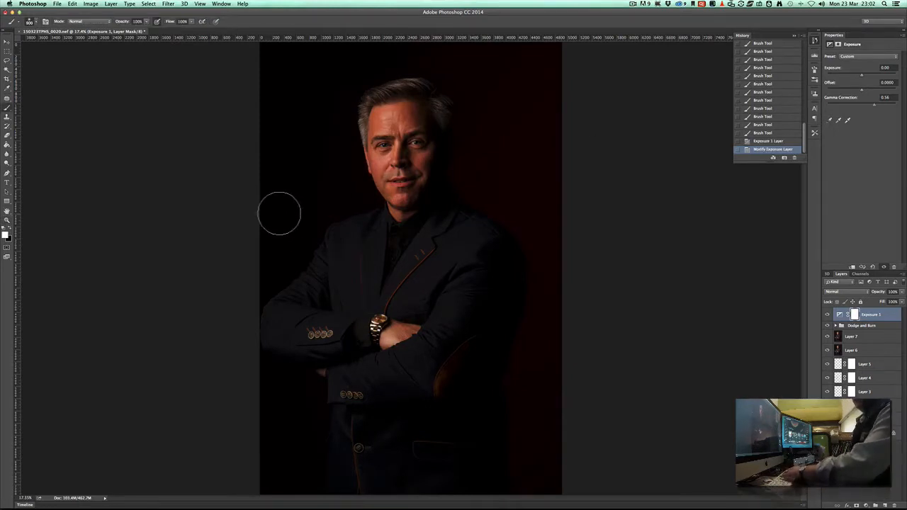
key(bracketright)
key(bracketright)
key(bracketright)
key(bracketright)
key(bracketright)
key(bracketright)
key(bracketright)
key(bracketright)
key(bracketright)
key(bracketright)
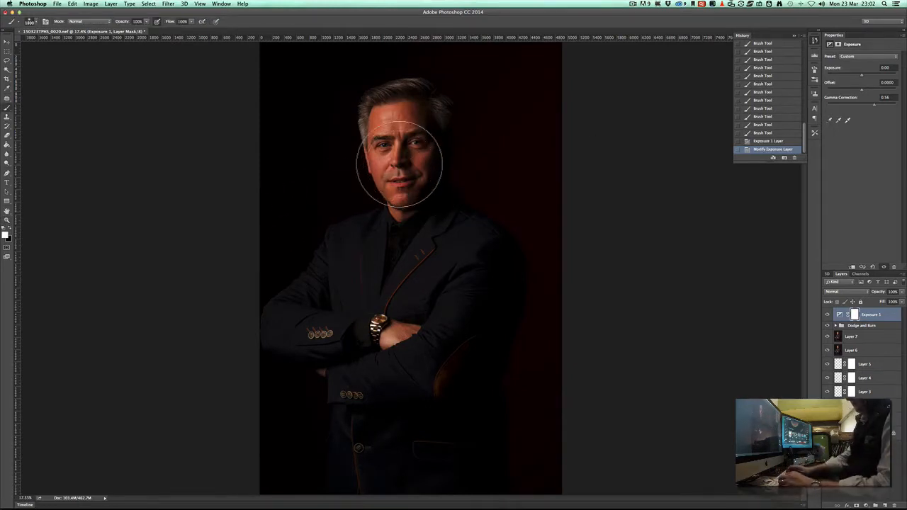
key(bracketright)
key(bracketright)
key(bracketright)
key(bracketright)
key(bracketright)
key(bracketright)
key(bracketright)
key(bracketright)
key(bracketright)
key(bracketright)
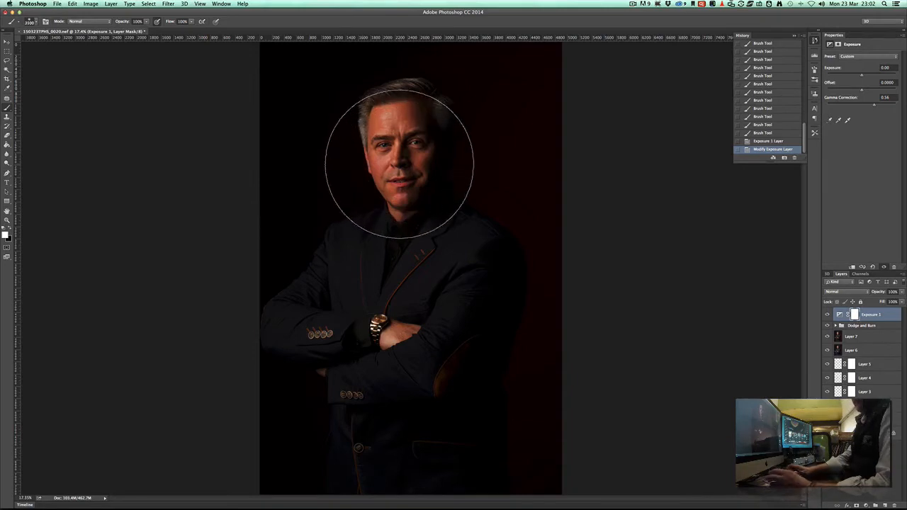
key(x)
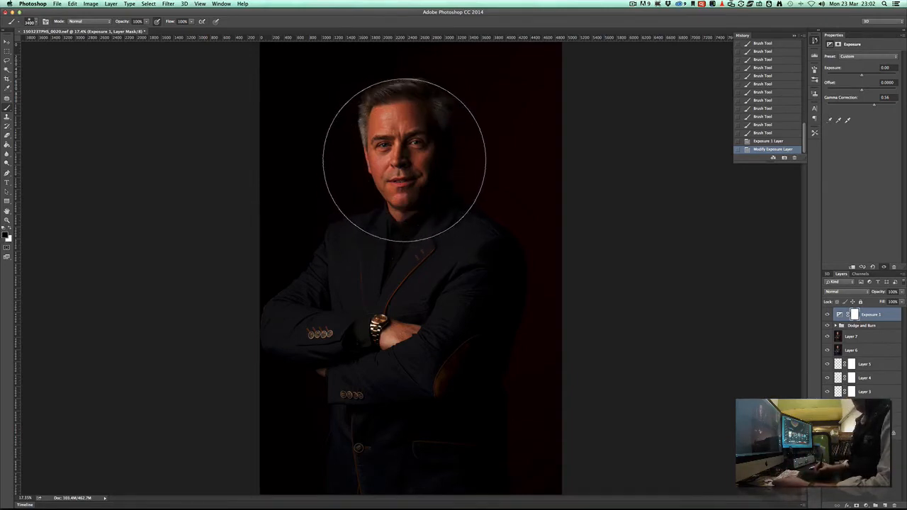
click(405, 162)
click(399, 146)
click(406, 155)
click(388, 170)
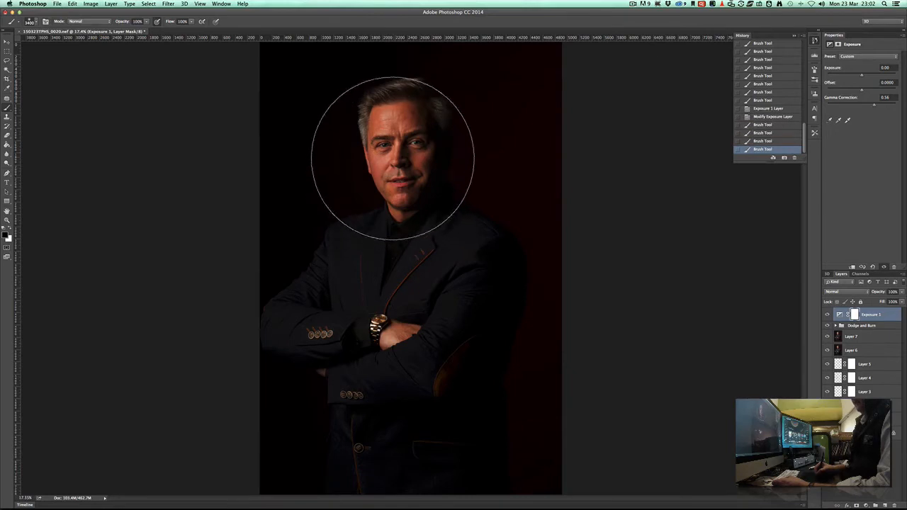
click(399, 163)
click(401, 175)
click(403, 171)
click(394, 169)
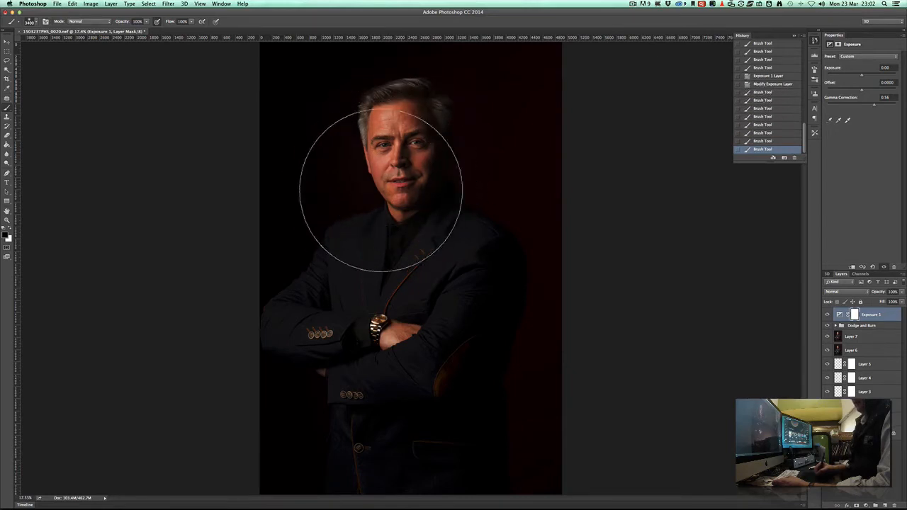
click(413, 167)
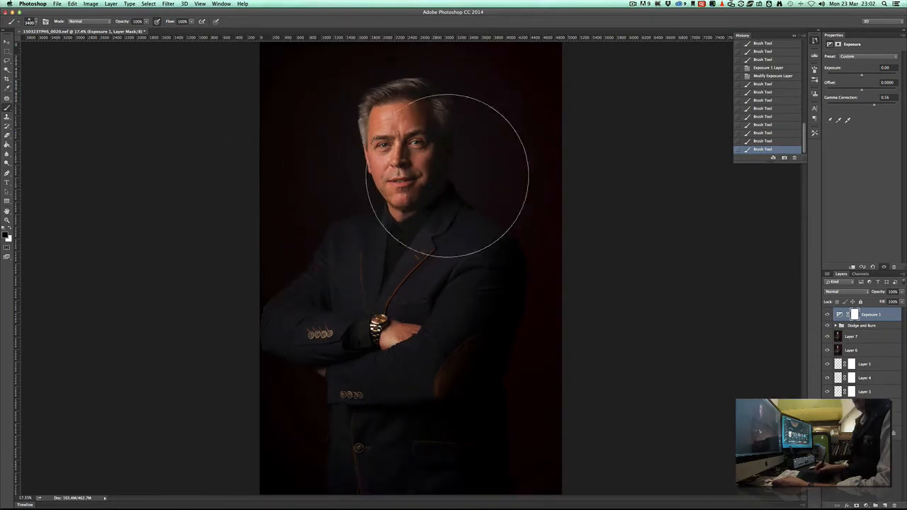
click(363, 176)
Lighten the crossed arms, elbow patch and jacket by painting black on the Exposure mask with the brush reduced to 3200 px
key(bracketleft)
key(bracketleft)
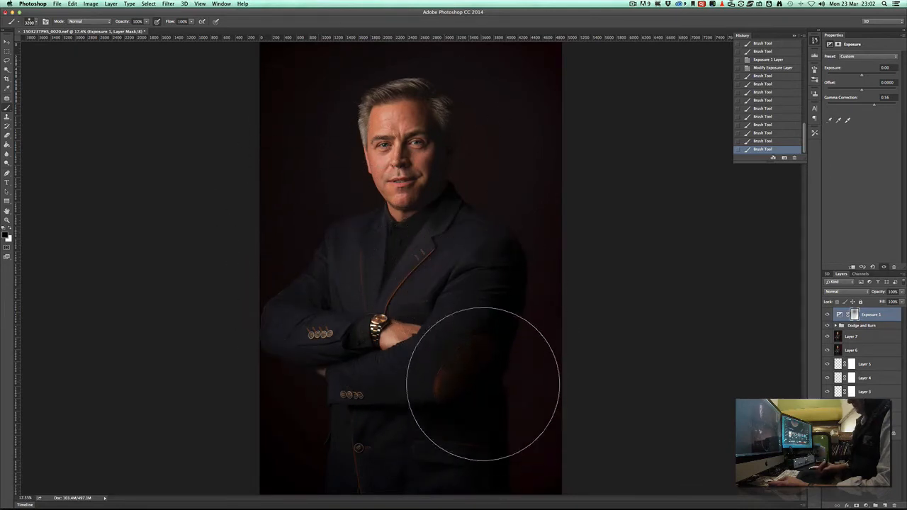
drag(482, 388, 425, 402)
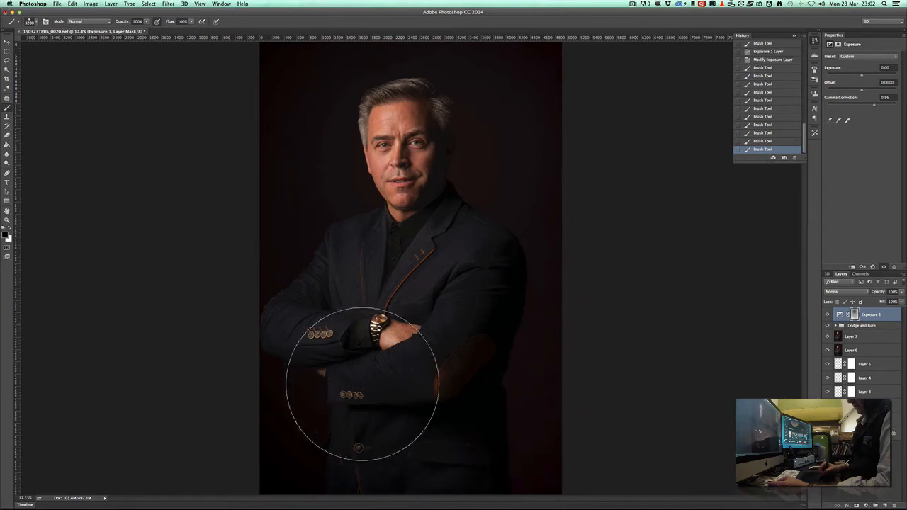
drag(363, 385, 329, 415)
drag(503, 223, 482, 348)
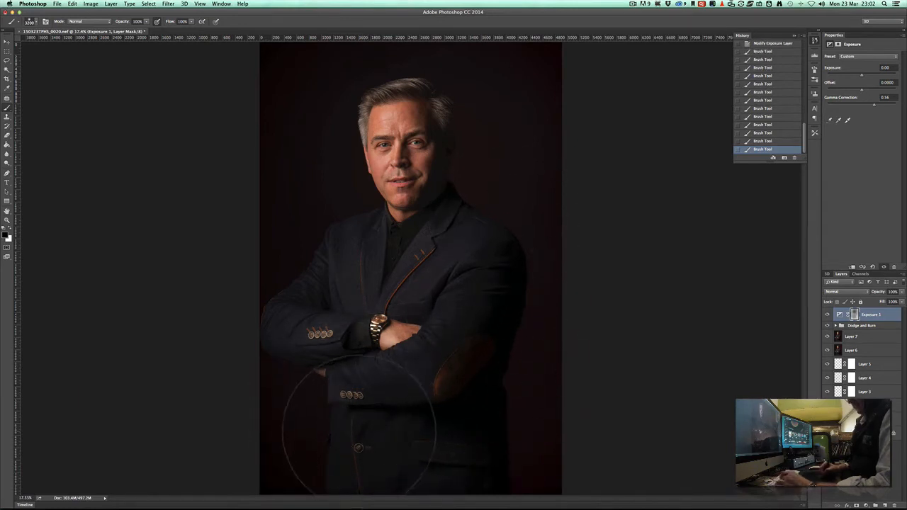
Refine the Exposure layer mask around the jacket, lower body and surrounding backdrop by painting with white and black
key(x)
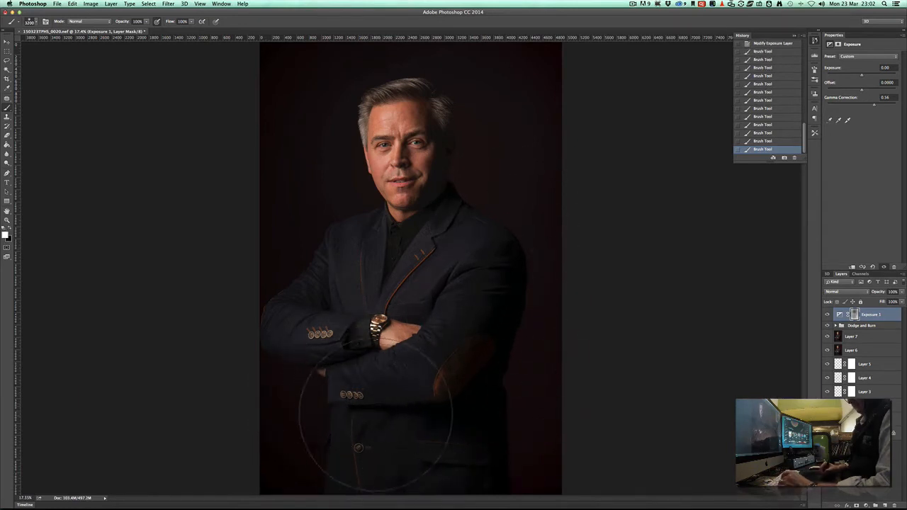
drag(348, 413, 496, 415)
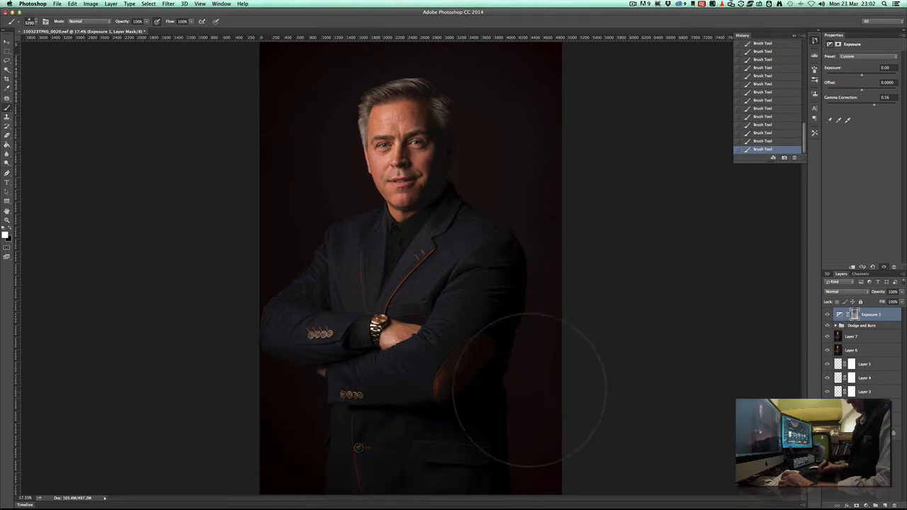
key(x)
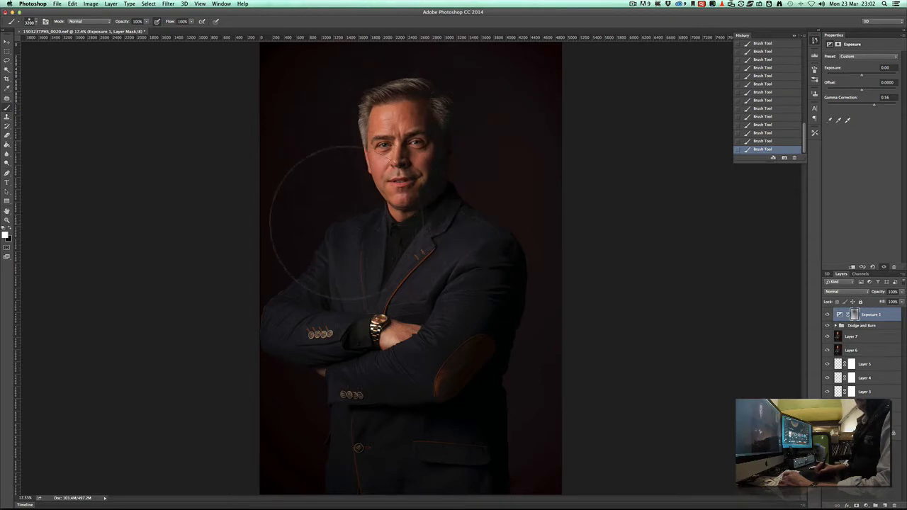
mouse_move(302, 252)
mouse_down()
mouse_move(352, 273)
mouse_move(471, 239)
mouse_move(478, 222)
mouse_up()
key(x)
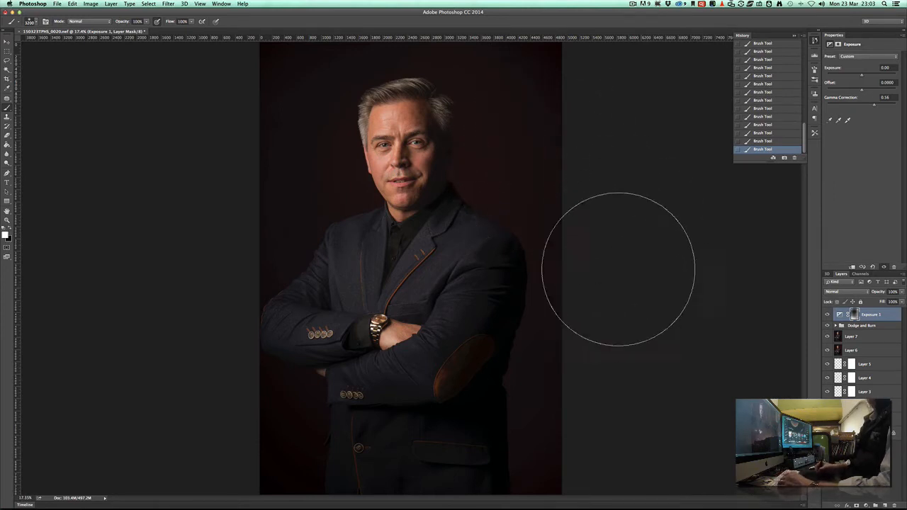
Check the face close up, stamp all visible layers into a new top layer, and convert it to a smart object
key(z)
mouse_move(406, 166)
mouse_down()
mouse_move(458, 248)
mouse_move(423, 222)
mouse_move(432, 198)
mouse_move(417, 178)
mouse_move(388, 178)
mouse_move(385, 151)
mouse_move(385, 259)
mouse_up()
key(super+minus)
key(super+minus)
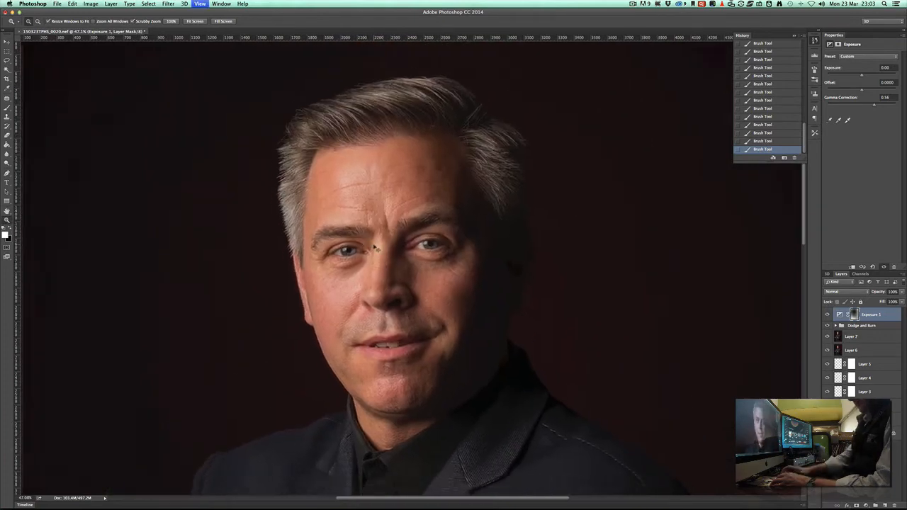
key(super+minus)
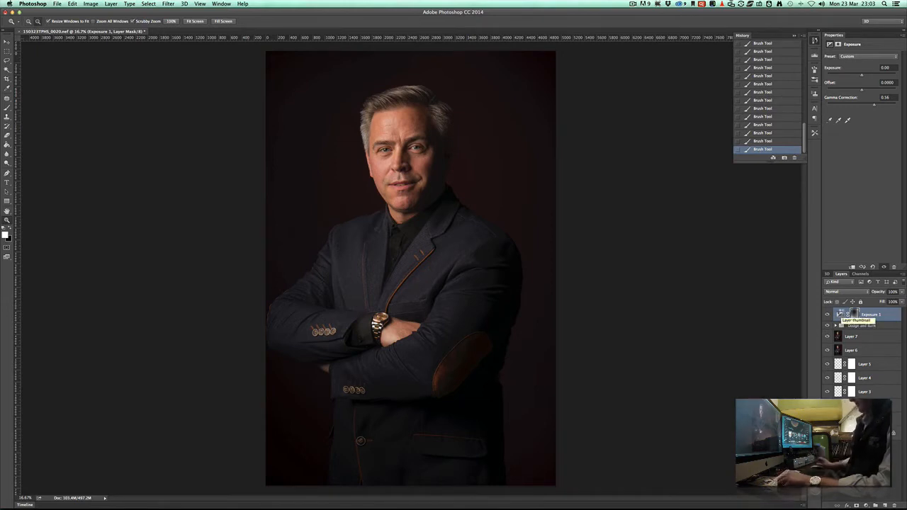
key(alt+shift+super+e)
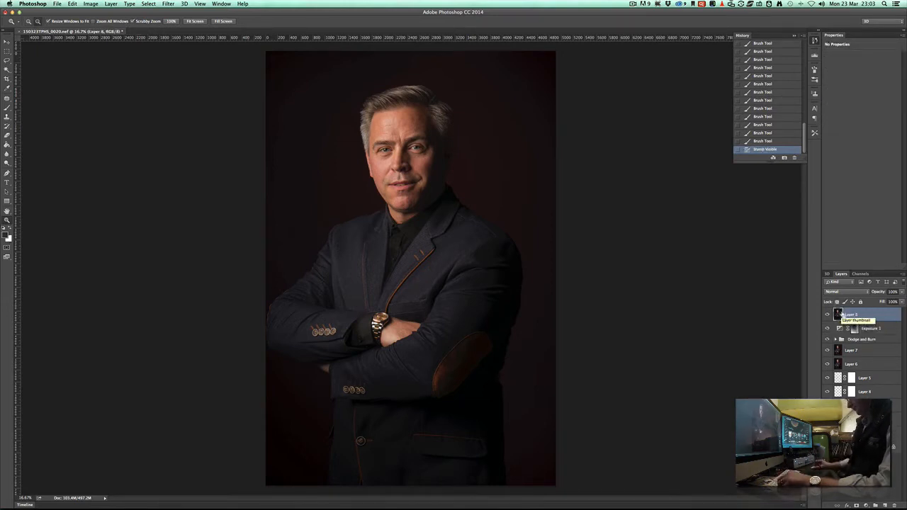
click(903, 275)
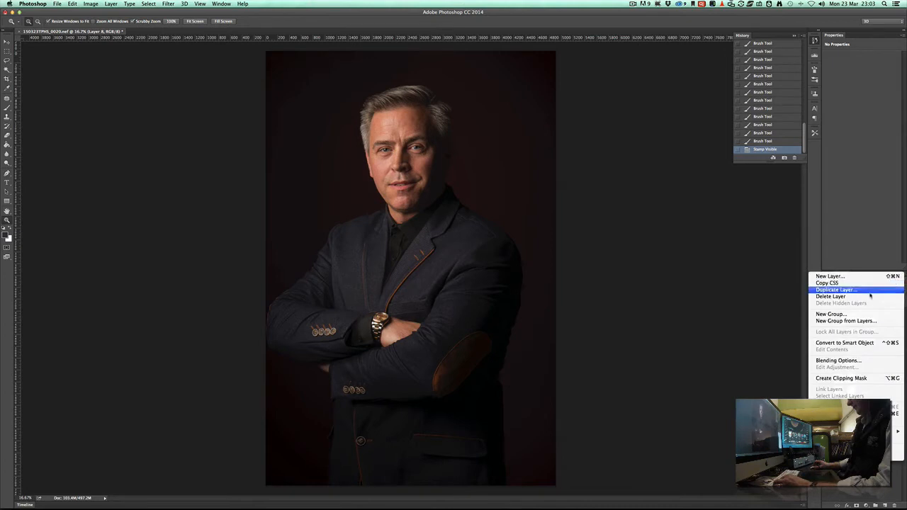
click(849, 343)
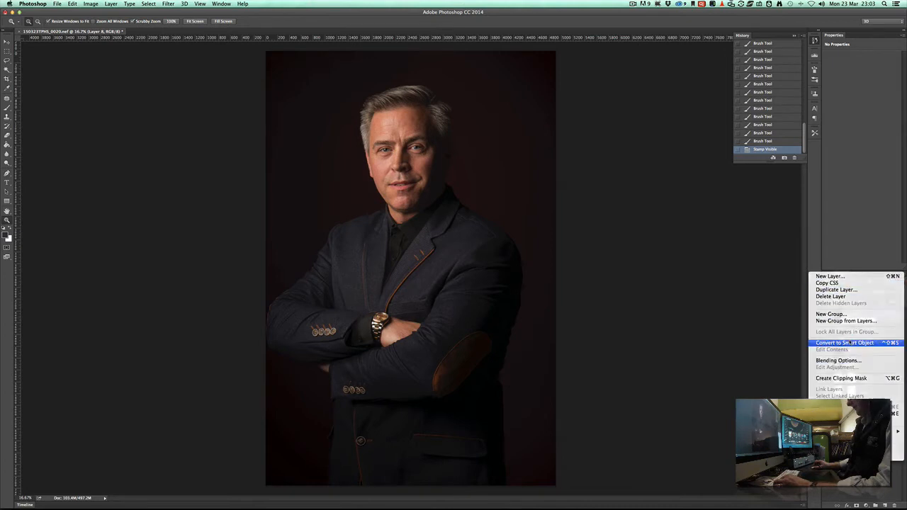
Apply an Add Noise smart filter of 1.81% with Gaussian distribution, non-monochromatic, to the stamped layer
click(168, 4)
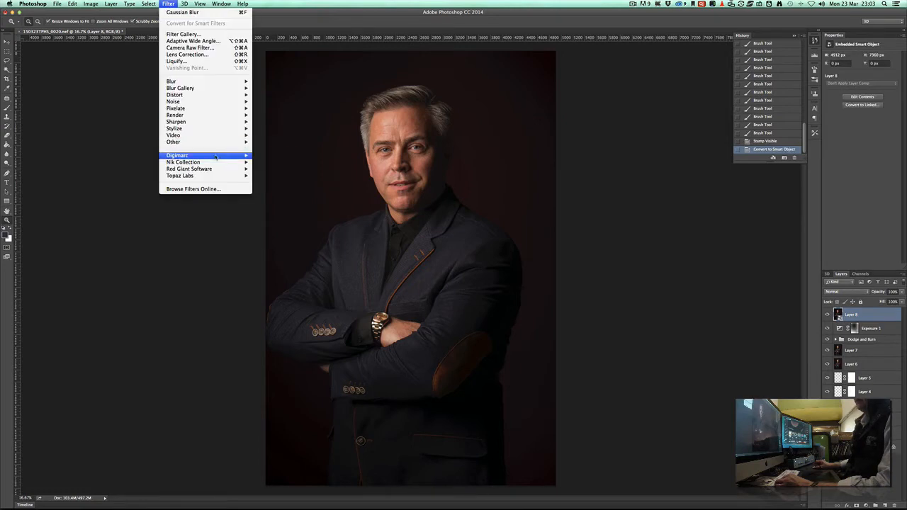
mouse_move(222, 102)
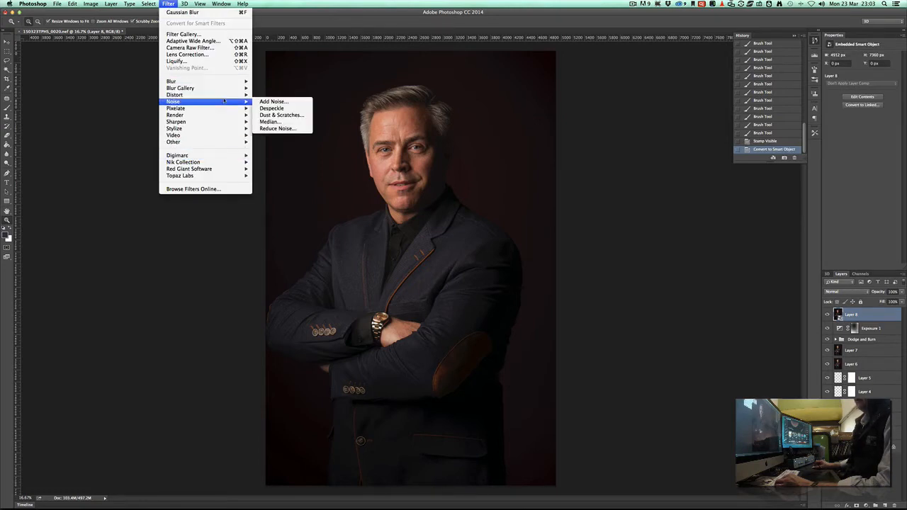
click(278, 101)
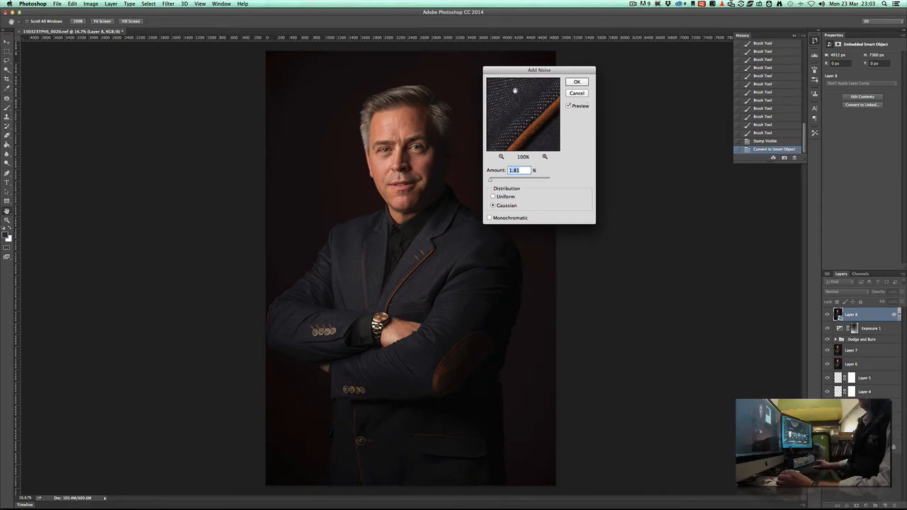
click(583, 82)
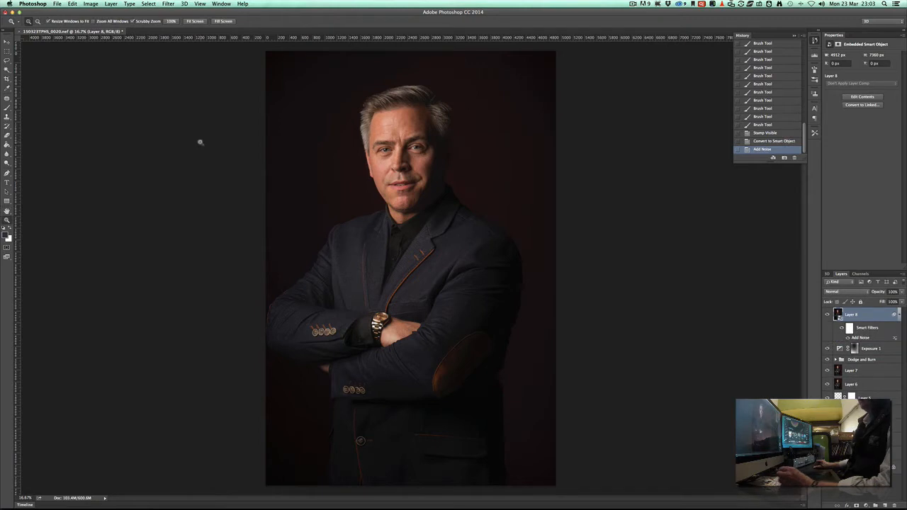
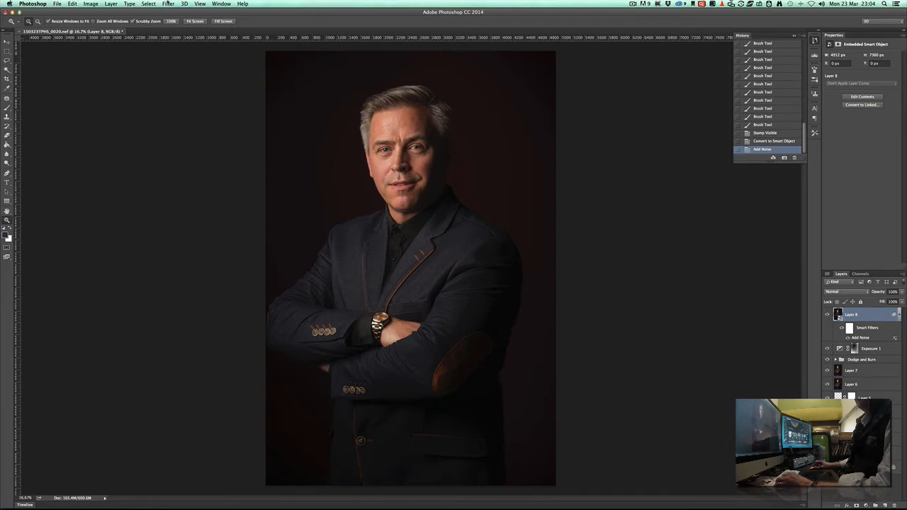
Open the stamped layer in Silver Efex Pro 2 and choose the first custom Agfa low-grain preset
click(168, 4)
mouse_move(212, 162)
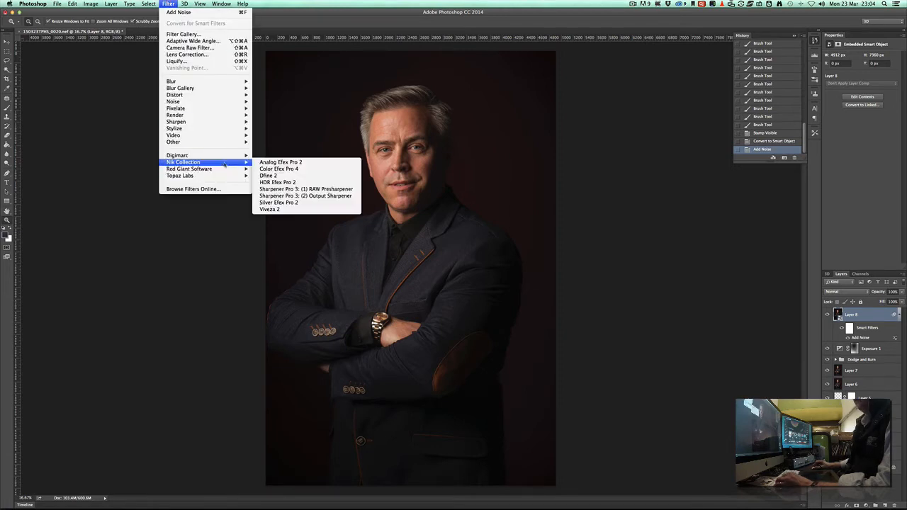
click(287, 203)
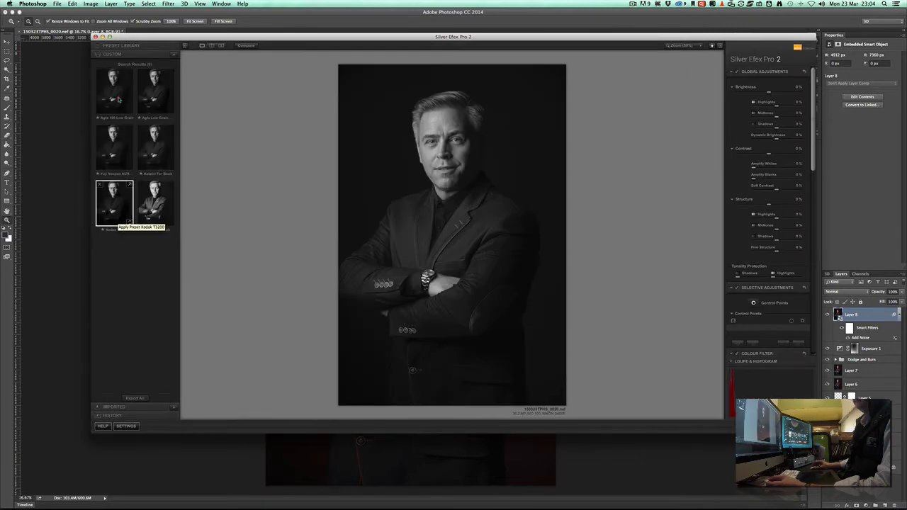
click(119, 100)
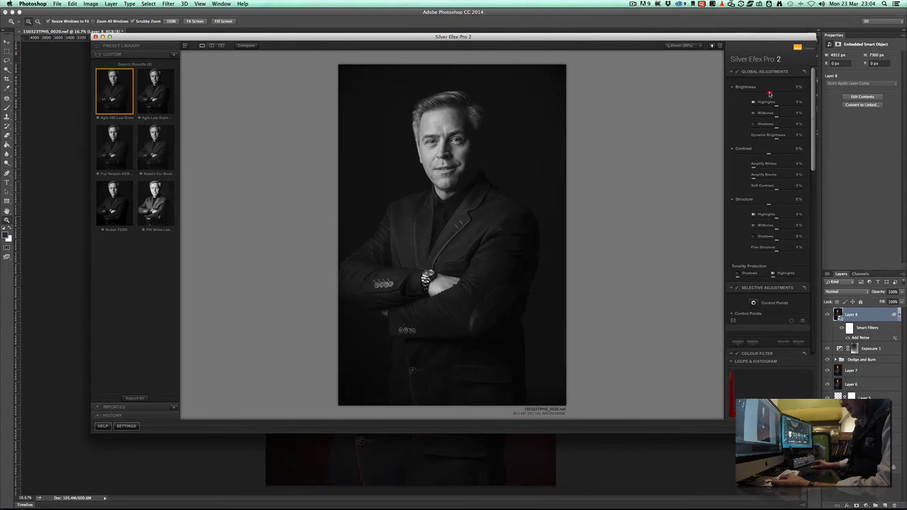
Set brightness to 10%, contrast to 7% and soft contrast to -11%, slightly reduce highlights and shadows, and apply the black-and-white conversion
drag(778, 190, 776, 190)
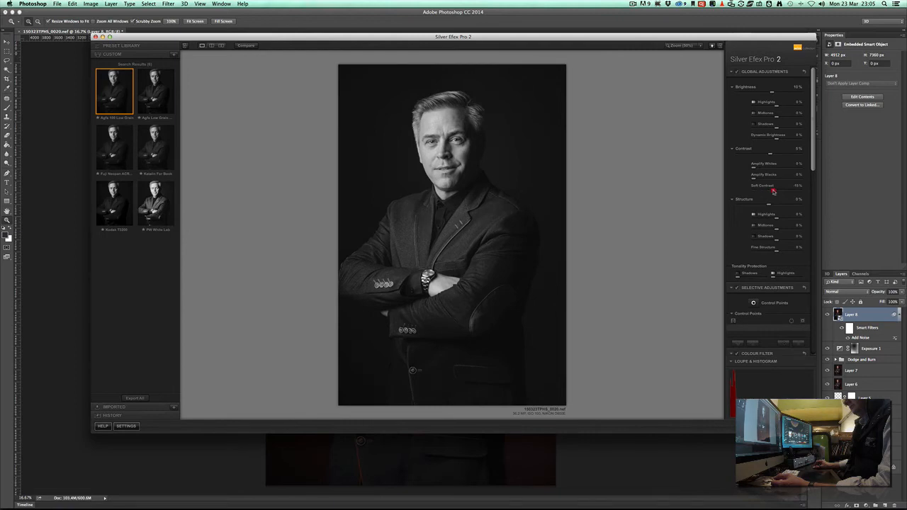
drag(773, 190, 774, 191)
drag(775, 192, 778, 191)
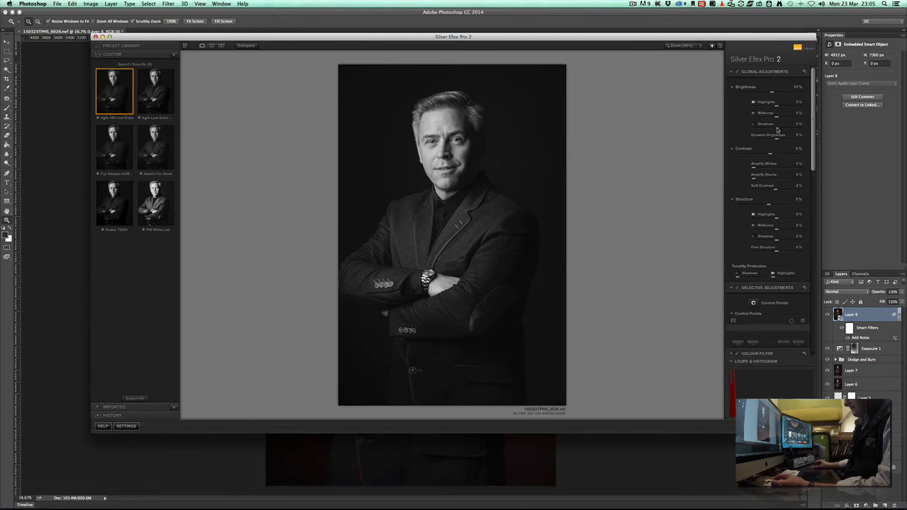
click(777, 130)
click(773, 155)
drag(773, 155, 775, 156)
drag(777, 108, 776, 108)
drag(776, 192, 775, 191)
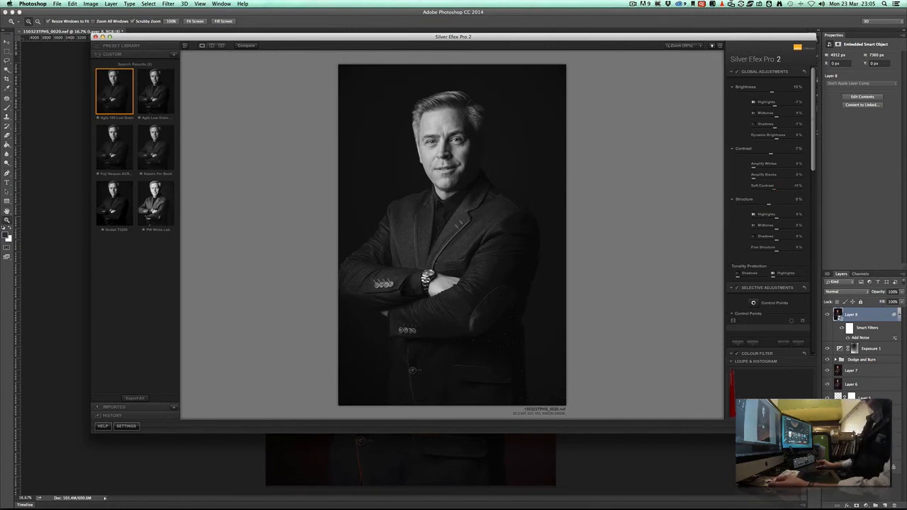
click(801, 426)
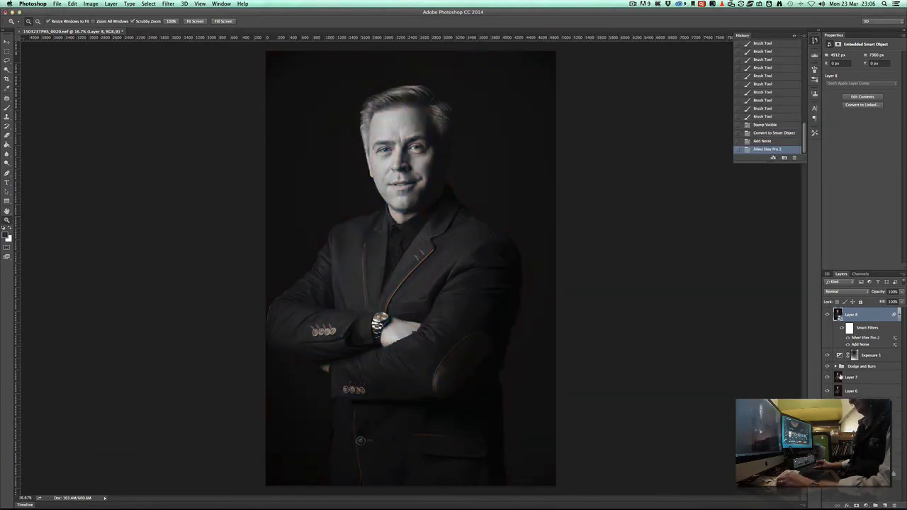
Add a Color Balance adjustment layer and tone the midtones with cyan-red 21, magenta-green 11 and yellow-blue 1
click(868, 505)
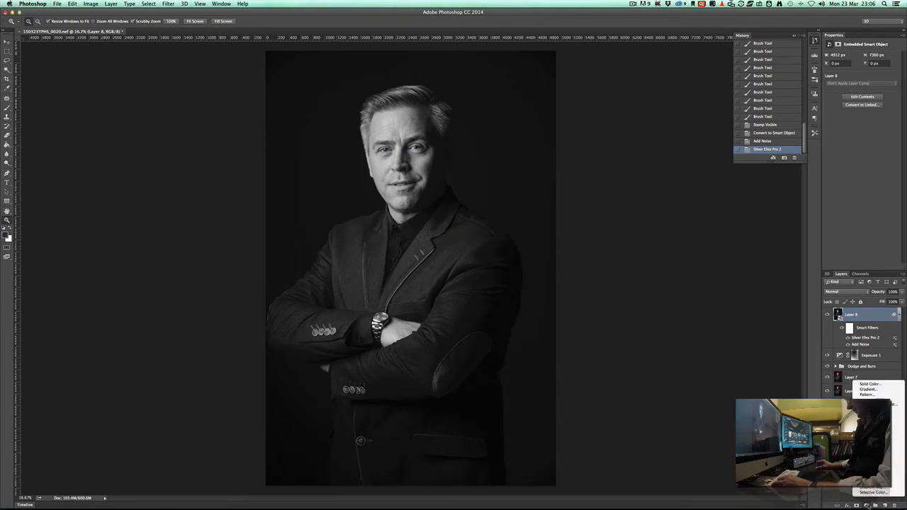
click(899, 441)
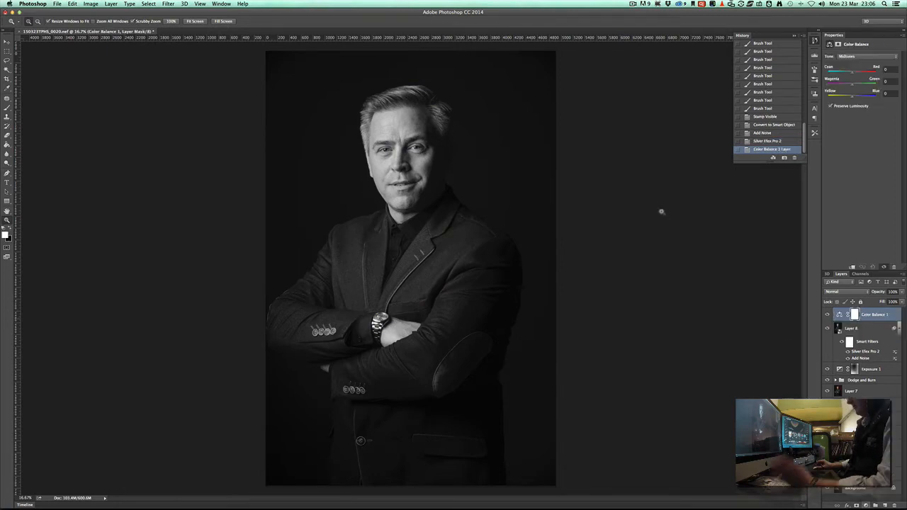
click(890, 68)
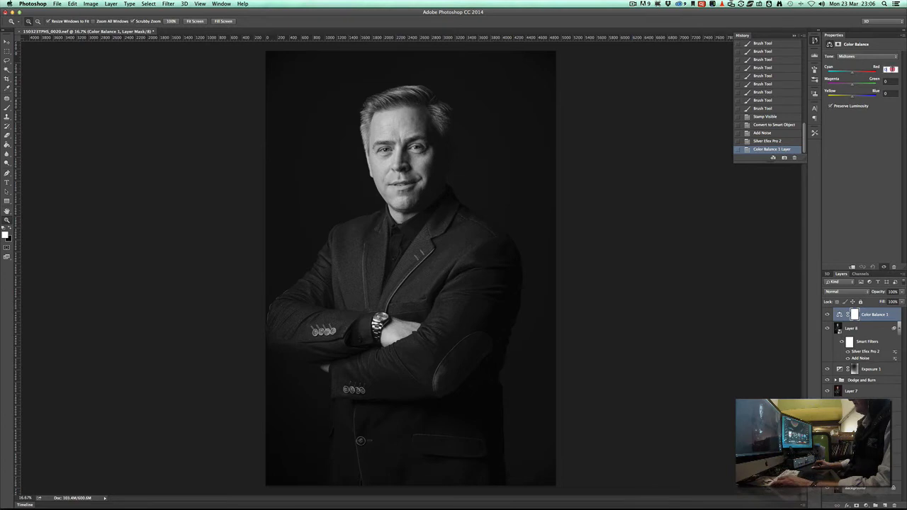
text(23)
key(Tab)
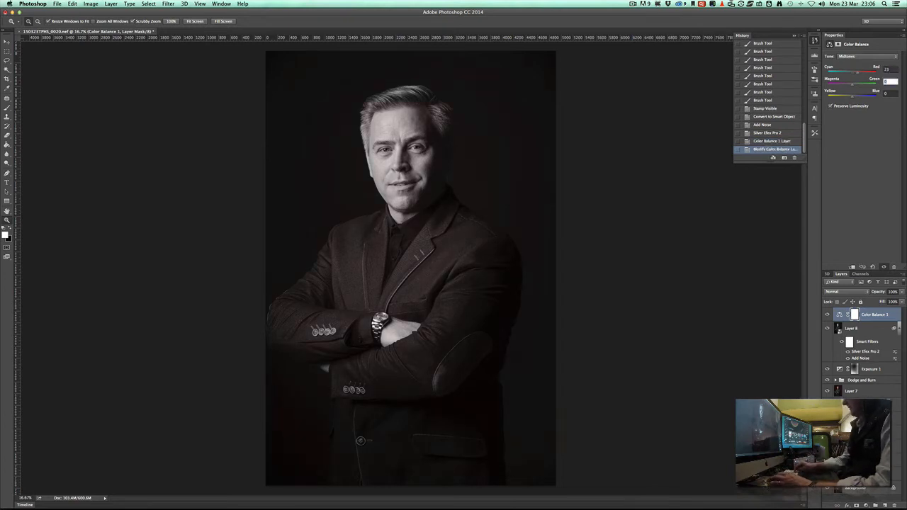
text(11)
key(Tab)
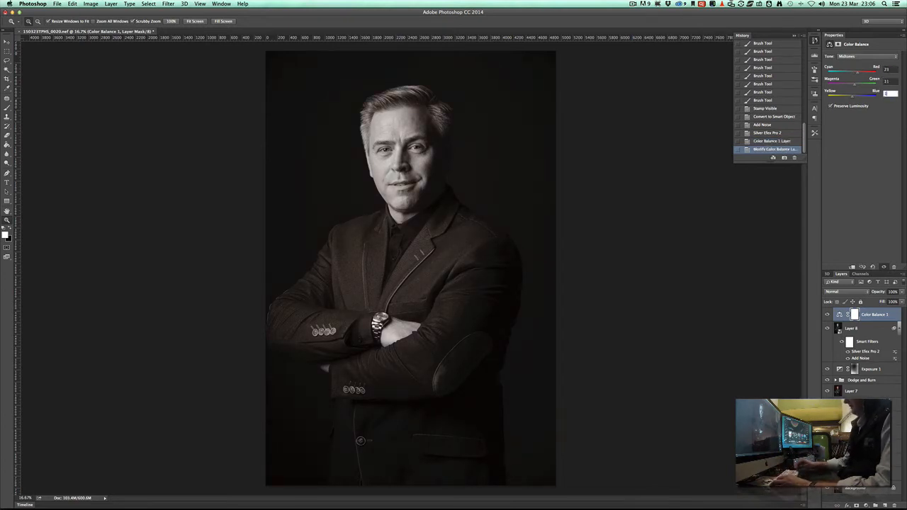
text(1)
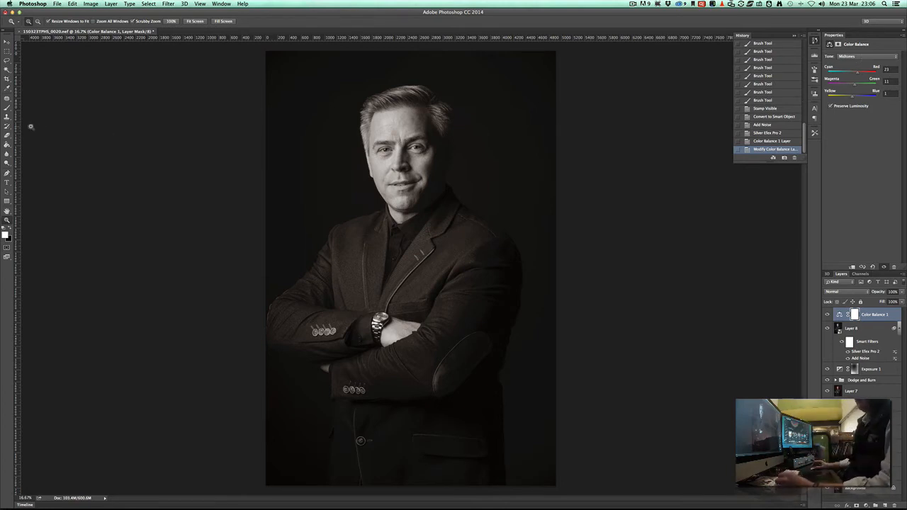
Save the retouched portrait as 150323TPHS_0020.psd and close the document
key(super+w)
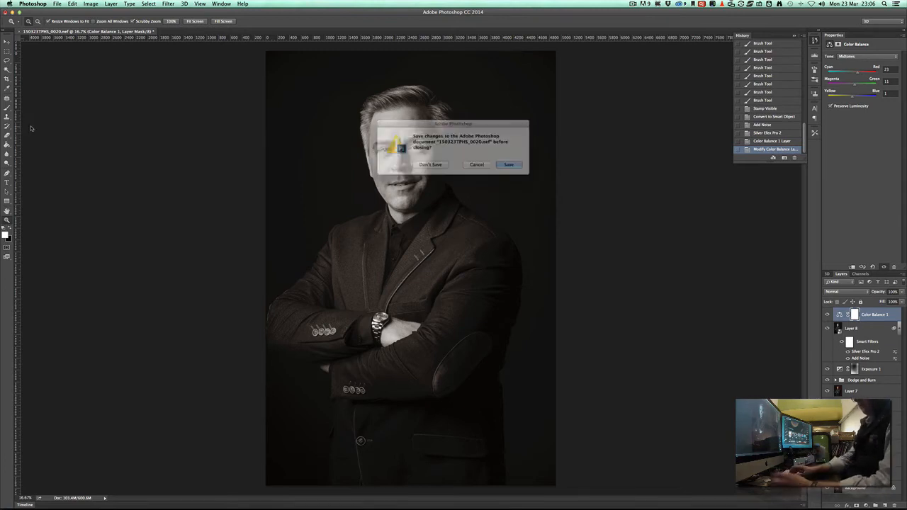
key(Return)
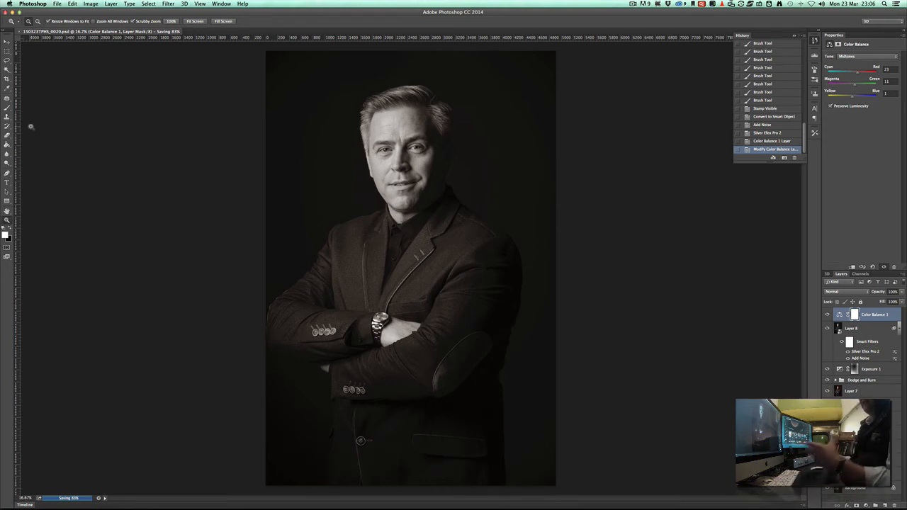
key(super+w)
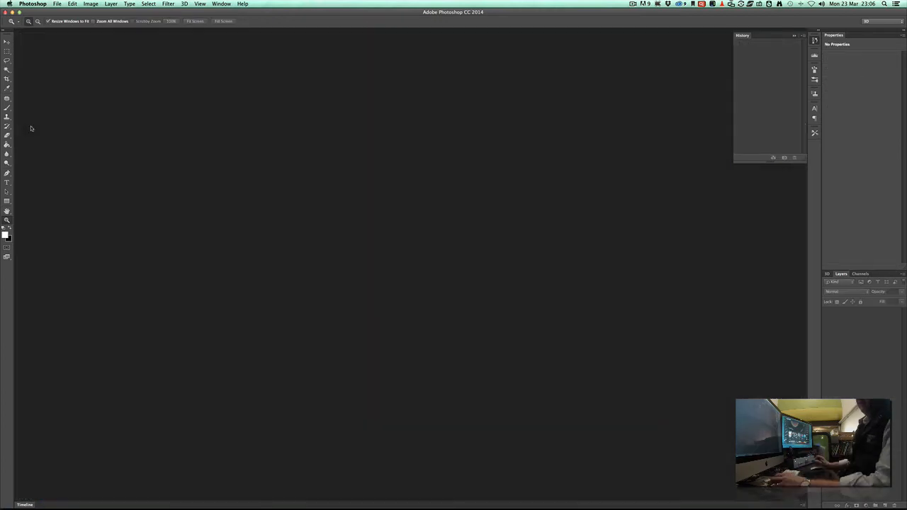
Switch to Lightroom and crop 150323TPHS_0020.psd at the top, right and bottom edges to about 3916 x 5067 pixels
key(super+Tab)
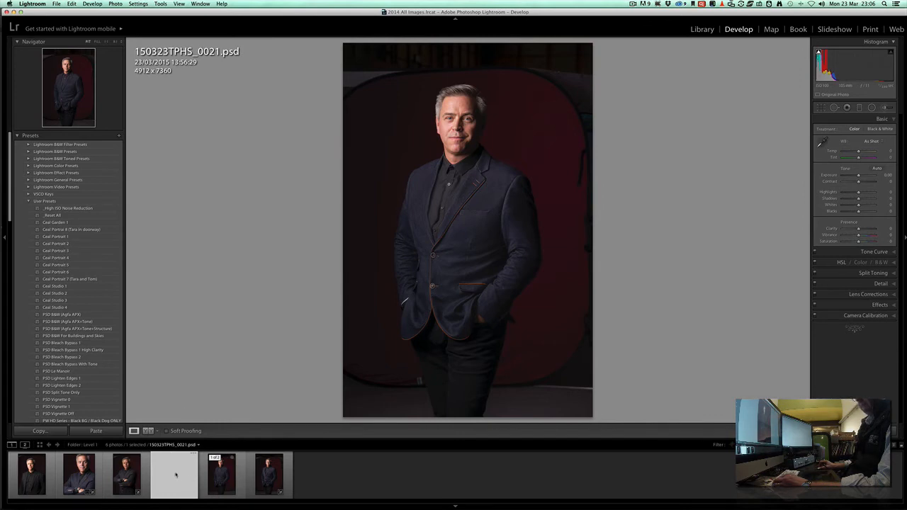
click(175, 475)
key(r)
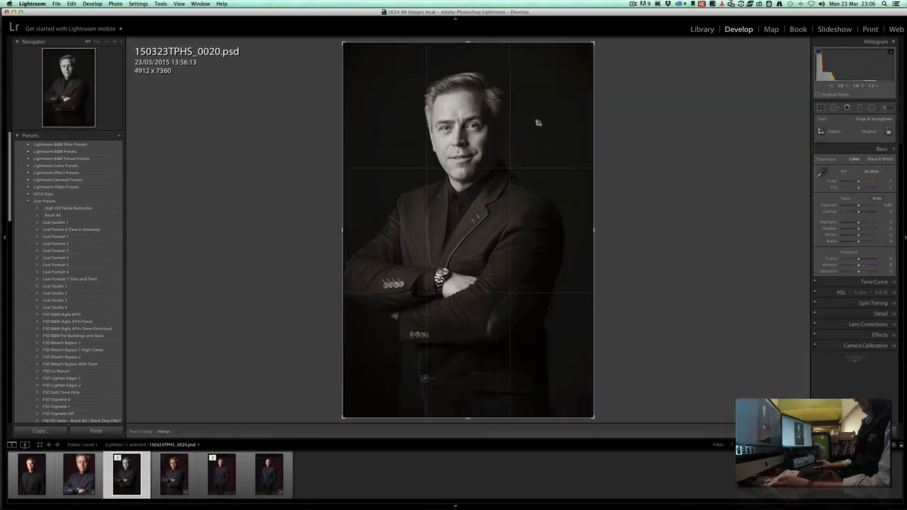
drag(468, 42, 468, 54)
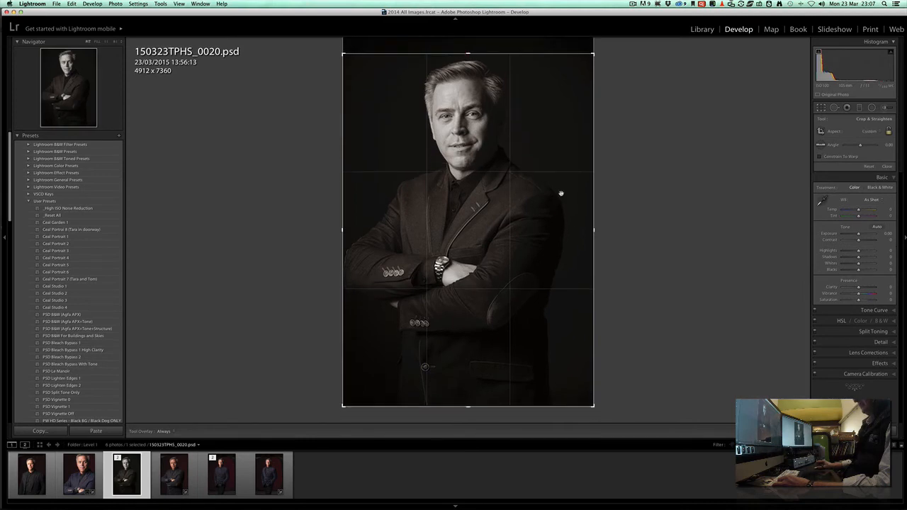
drag(594, 195, 544, 195)
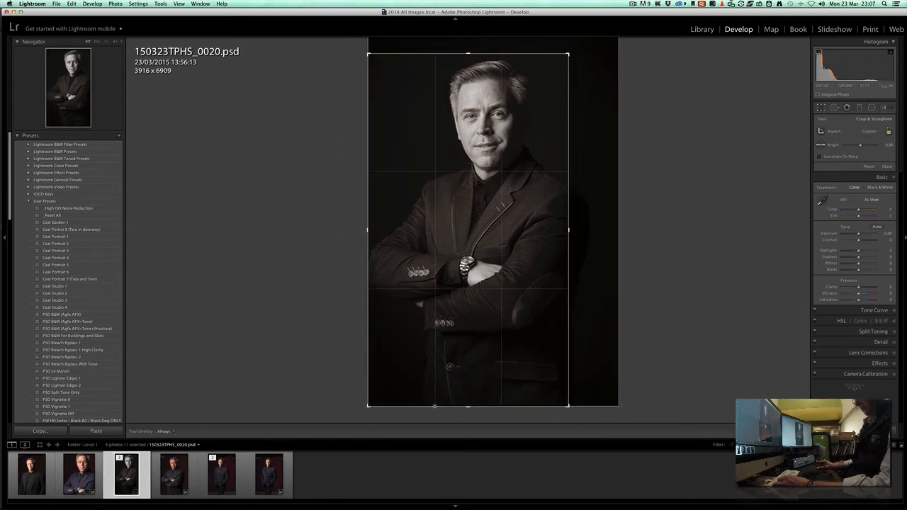
drag(468, 407, 466, 360)
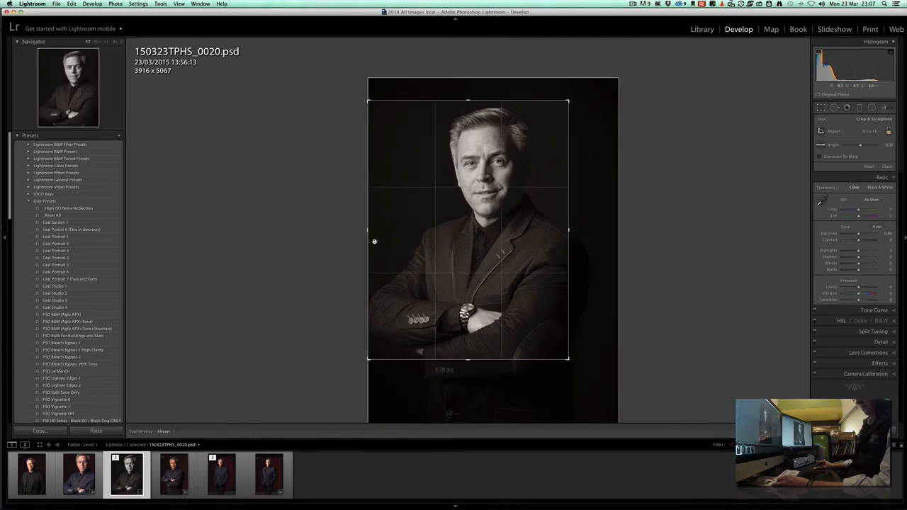
Narrow the crop from both sides and extend it slightly below the arms to about 3263 x 5140 pixels
drag(375, 242, 381, 238)
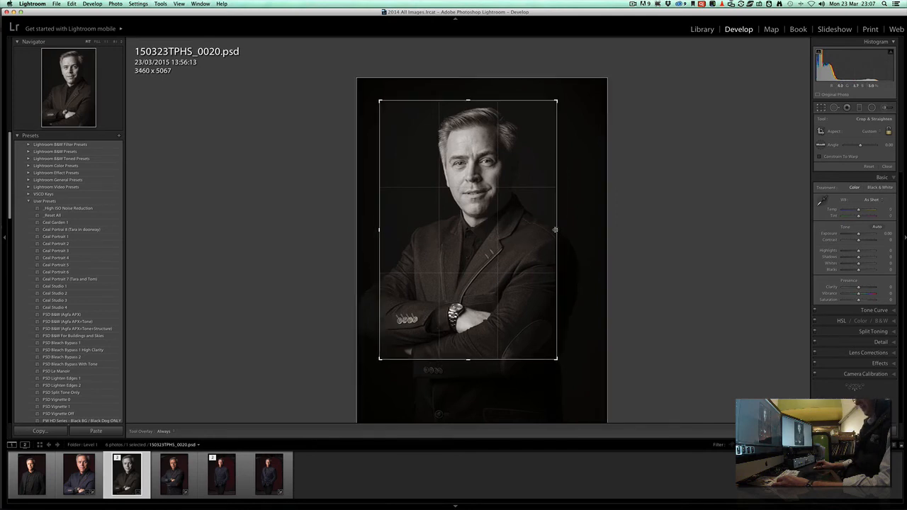
drag(557, 230, 550, 230)
mouse_move(477, 357)
mouse_down()
mouse_move(467, 349)
mouse_move(467, 361)
mouse_up()
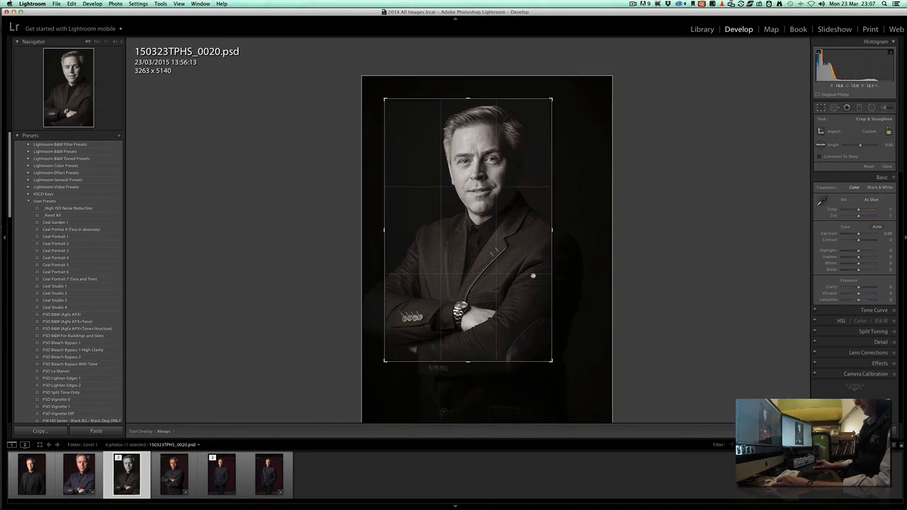
Loosen the crop beside the arm, above the head and below the cuff to about 3699 x 5464 pixels
drag(552, 249, 562, 248)
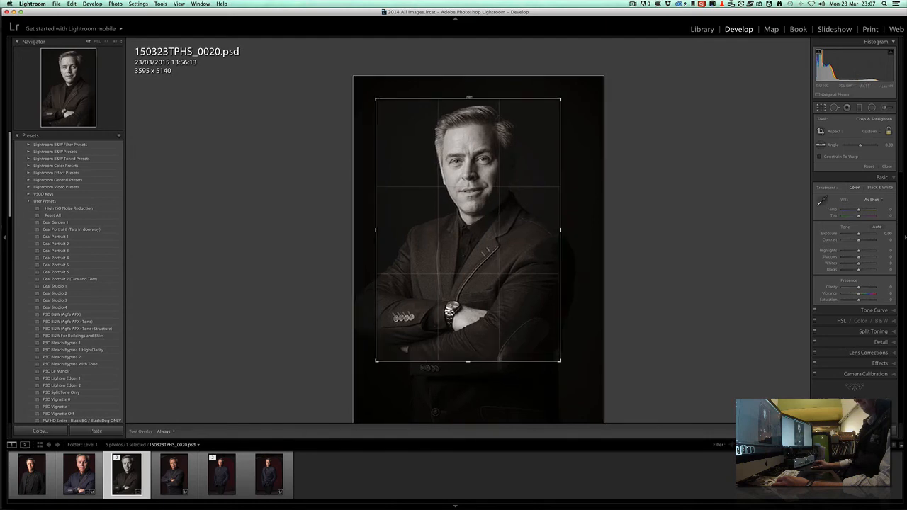
drag(468, 97, 470, 89)
drag(459, 362, 467, 370)
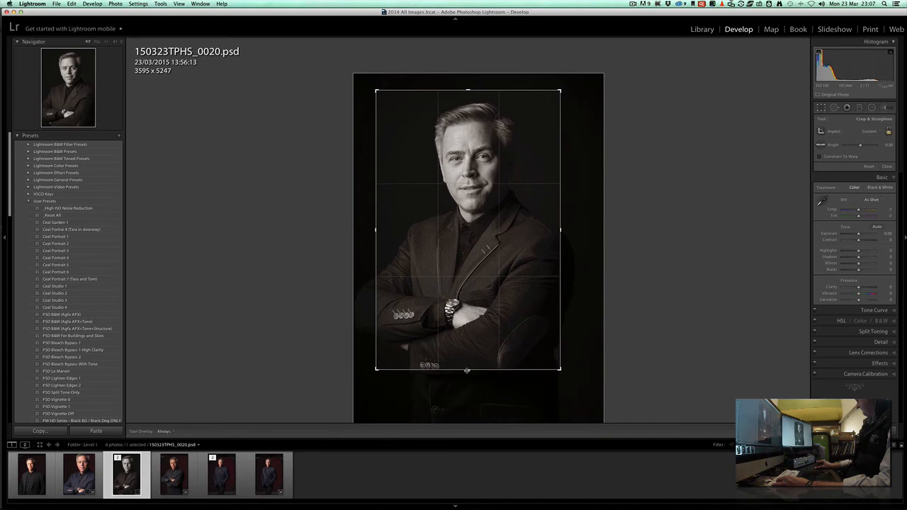
drag(560, 229, 563, 229)
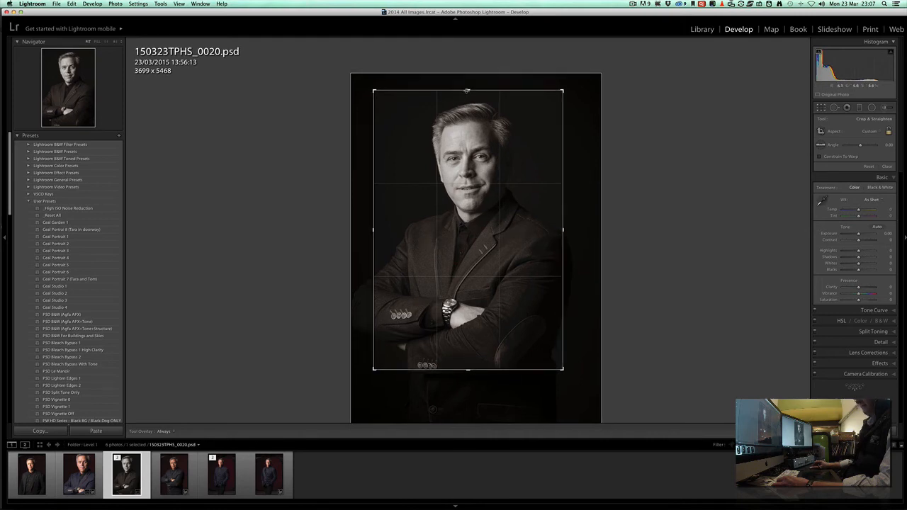
mouse_move(468, 91)
mouse_down()
mouse_move(467, 111)
mouse_move(467, 90)
mouse_up()
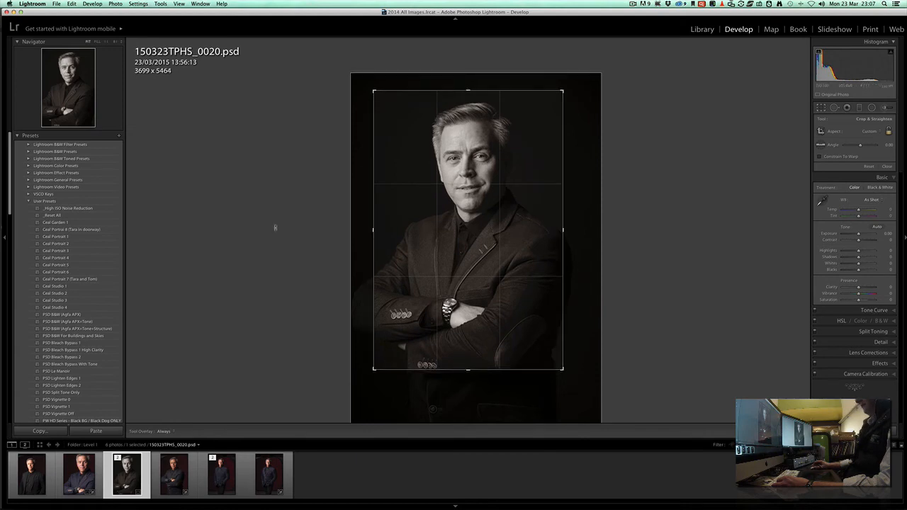
Refine both side edges and lower the crop's bottom edge beneath the jacket cuff to about 3929 x 5707 pixels
drag(374, 233, 377, 233)
drag(469, 369, 469, 370)
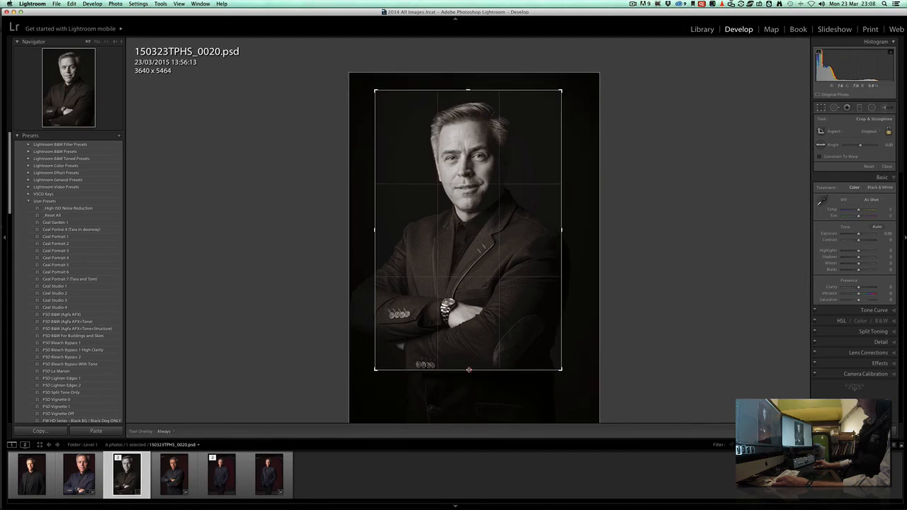
drag(375, 255, 371, 256)
drag(564, 230, 570, 230)
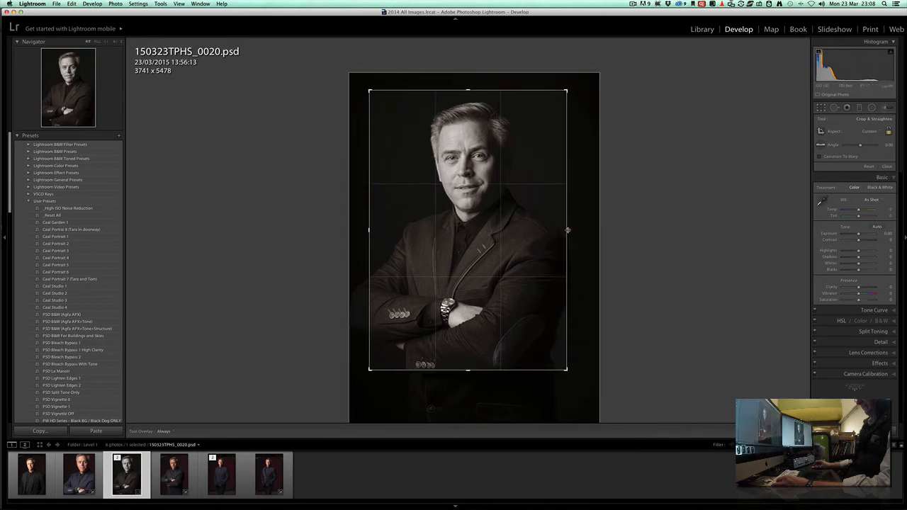
drag(369, 230, 367, 230)
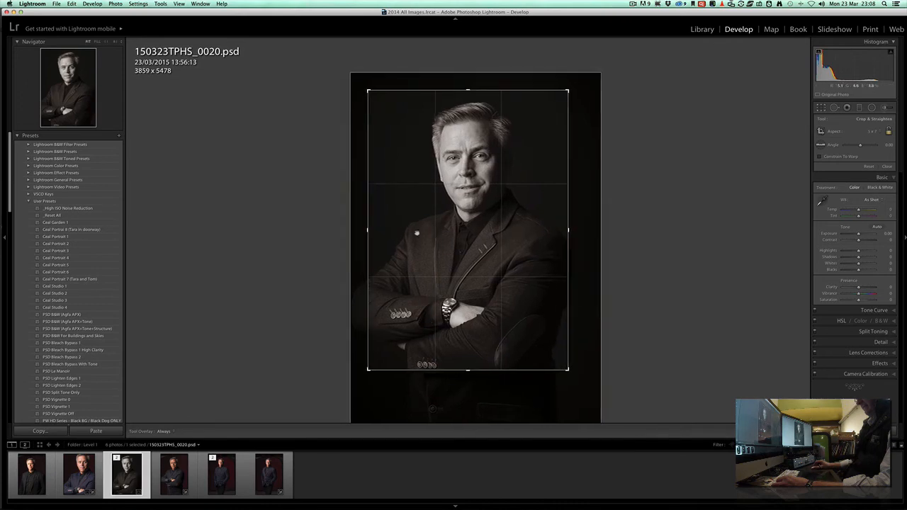
drag(569, 229, 570, 230)
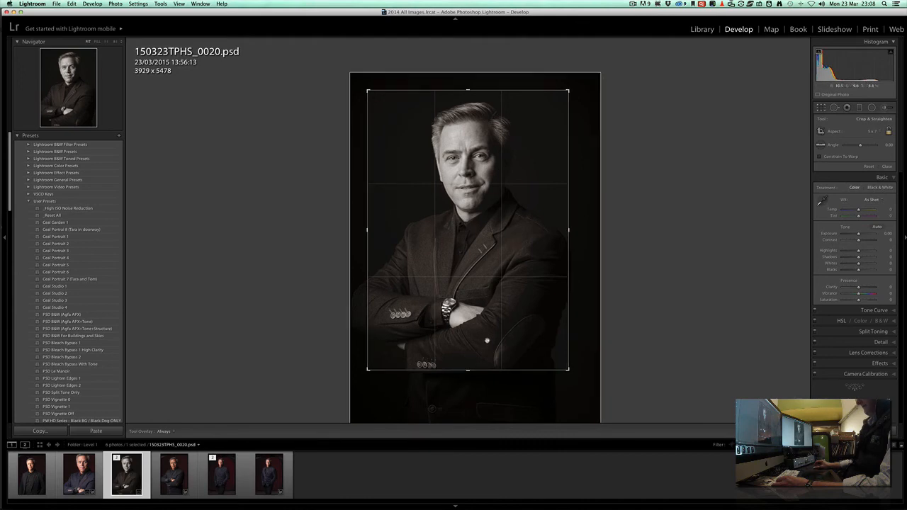
mouse_move(467, 375)
mouse_down()
mouse_move(467, 347)
mouse_move(467, 375)
mouse_up()
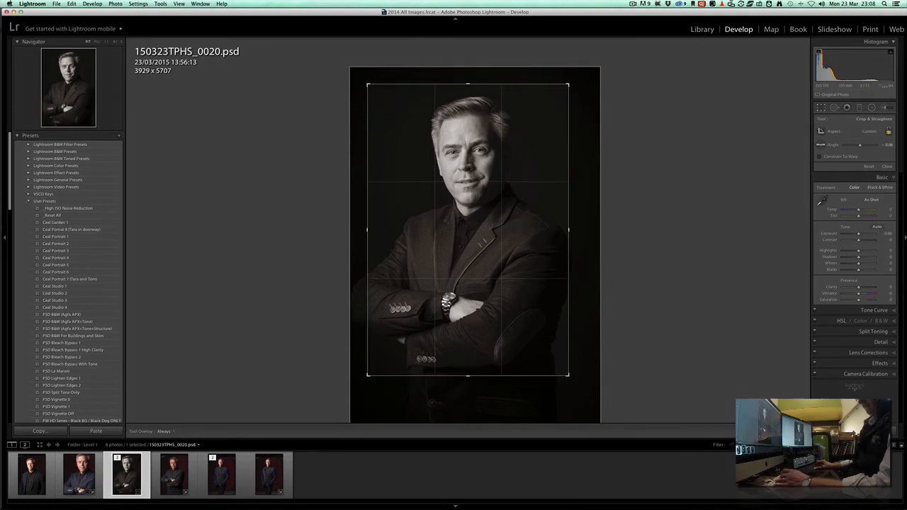
Check the crop full screen and bring its right edge in to a crop of about 3362 x 5707 pixels
key(f)
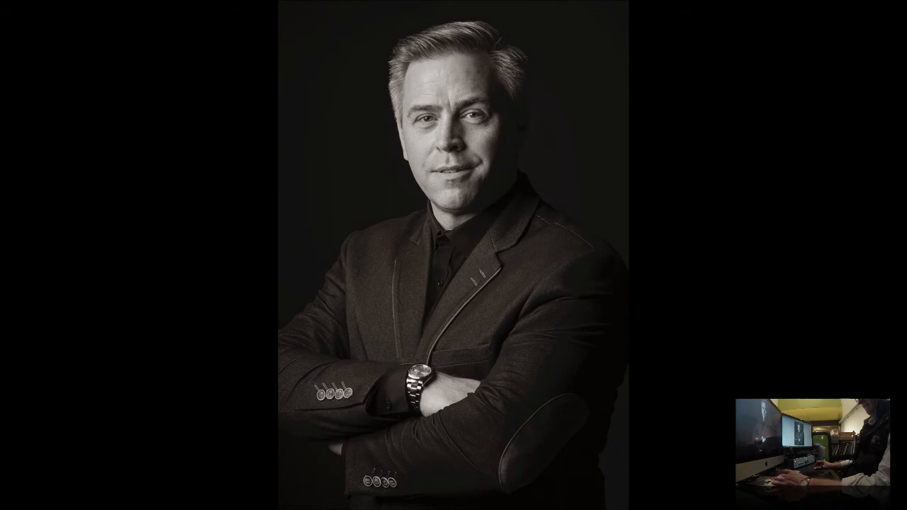
key(f)
drag(570, 236, 560, 237)
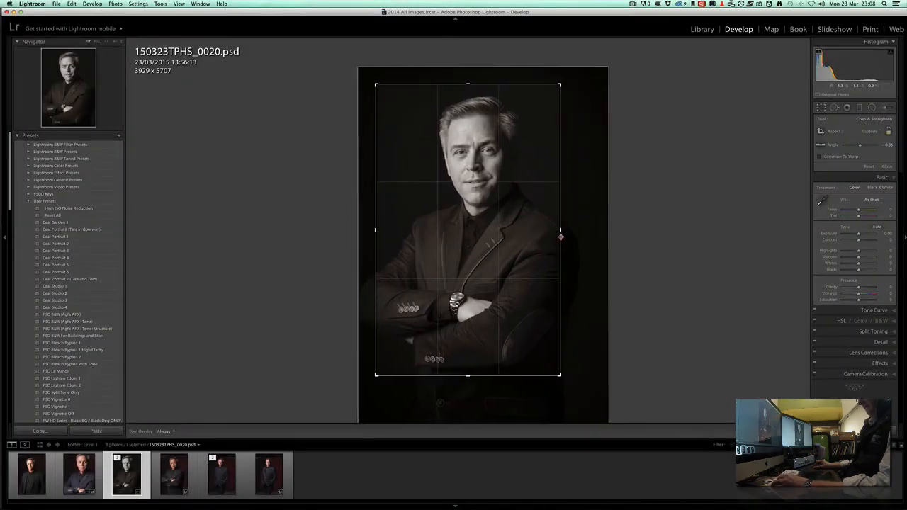
key(f)
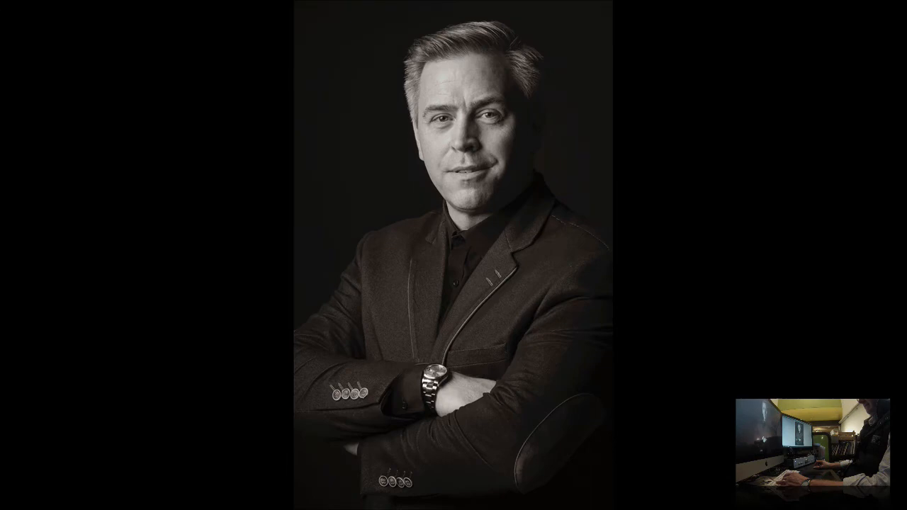
key(f)
drag(559, 227, 558, 228)
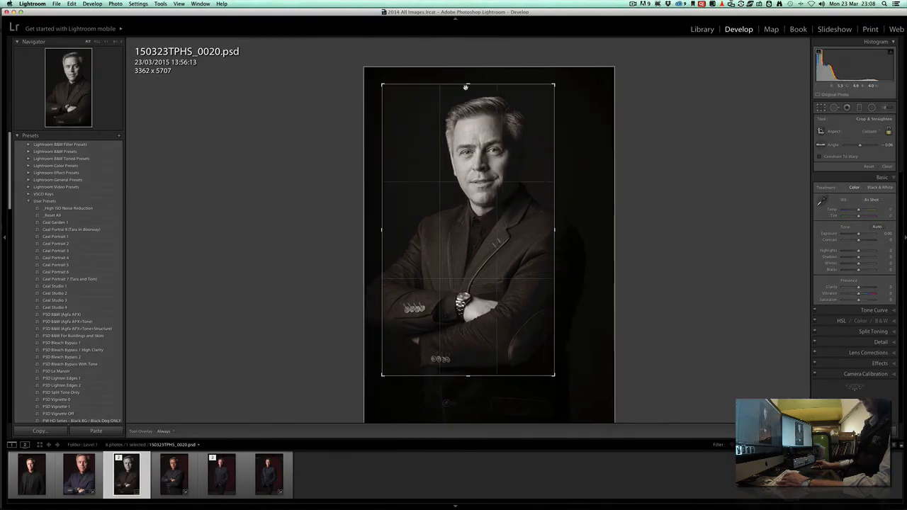
Trim the space above the head and widen the crop on the left side to about 3610 x 5611 pixels
drag(469, 84, 466, 83)
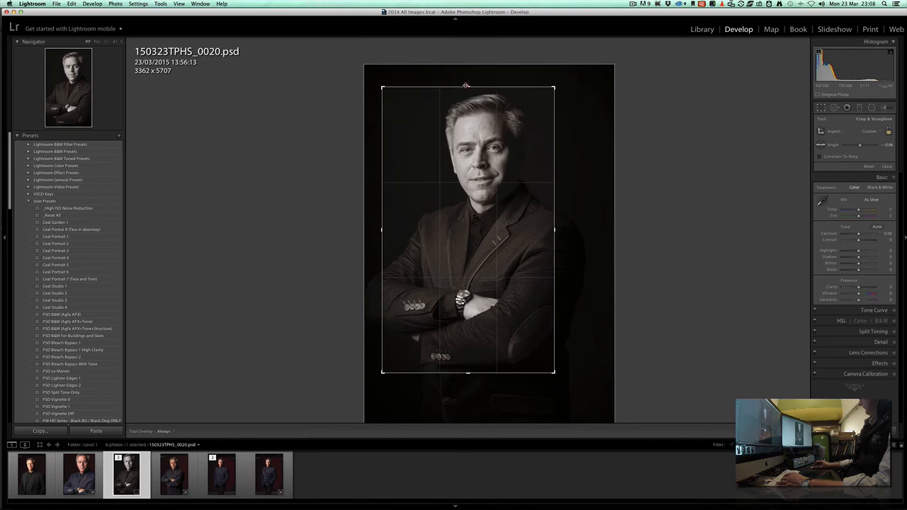
drag(381, 228, 374, 228)
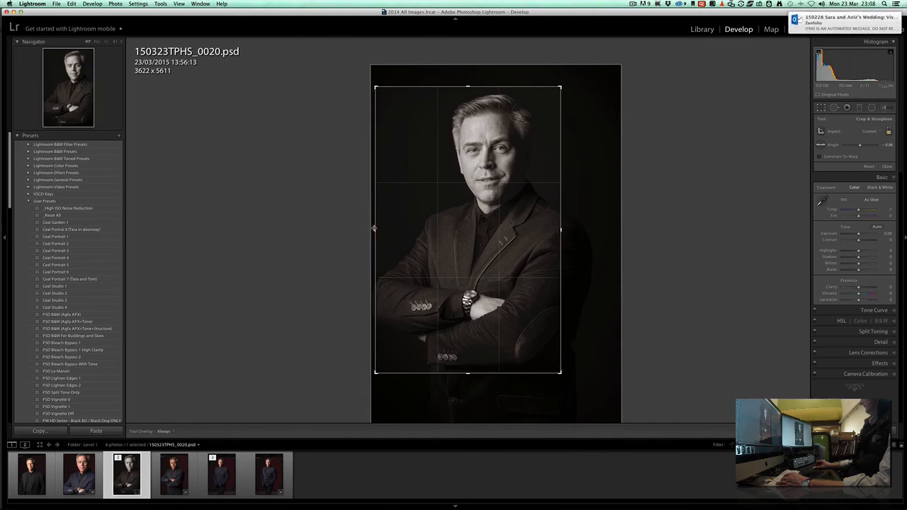
drag(374, 228, 370, 228)
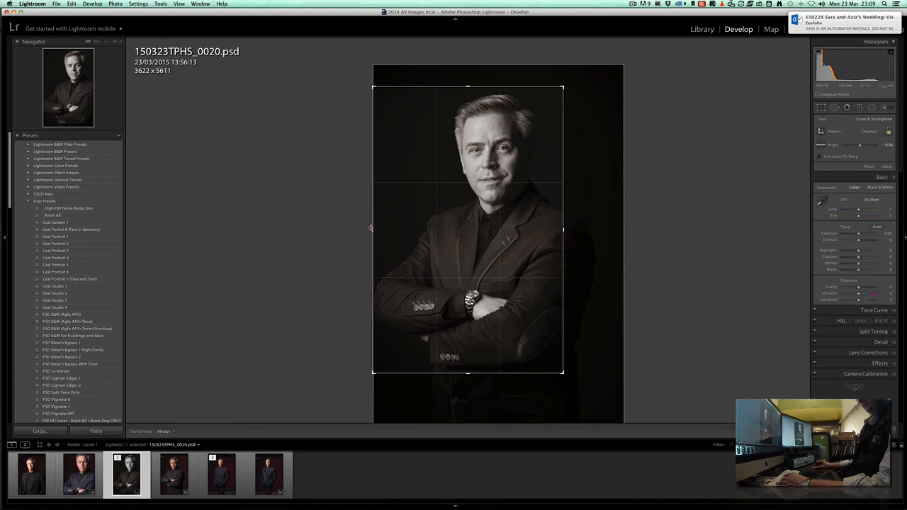
drag(371, 229, 377, 228)
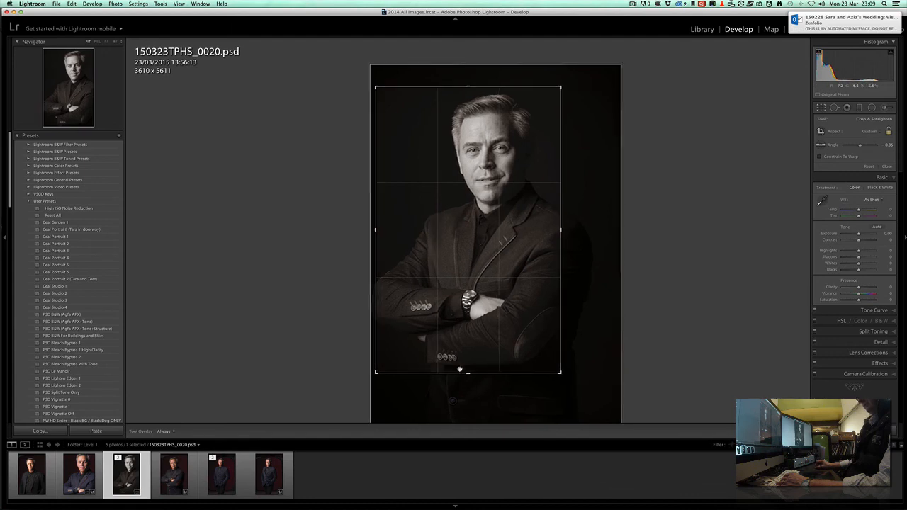
Readjust the crop's bottom edge and lower its top edge into the hair, leaving about 3610 x 5306 pixels
drag(459, 369, 465, 370)
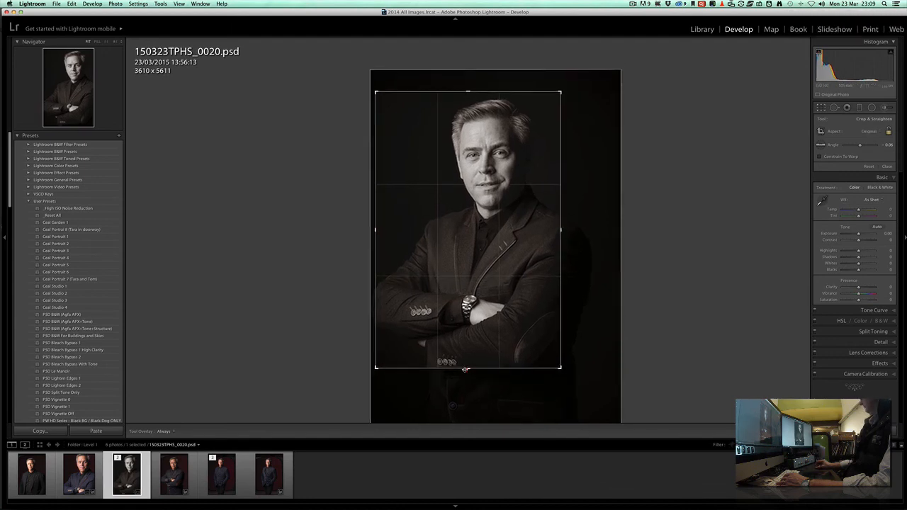
drag(465, 369, 466, 376)
mouse_move(462, 153)
mouse_down()
mouse_move(462, 145)
mouse_move(463, 159)
mouse_up()
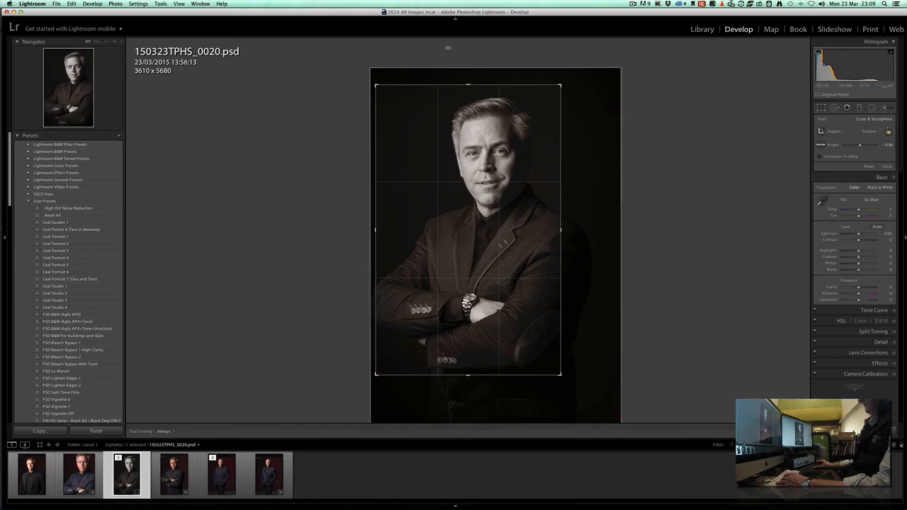
drag(468, 85, 469, 95)
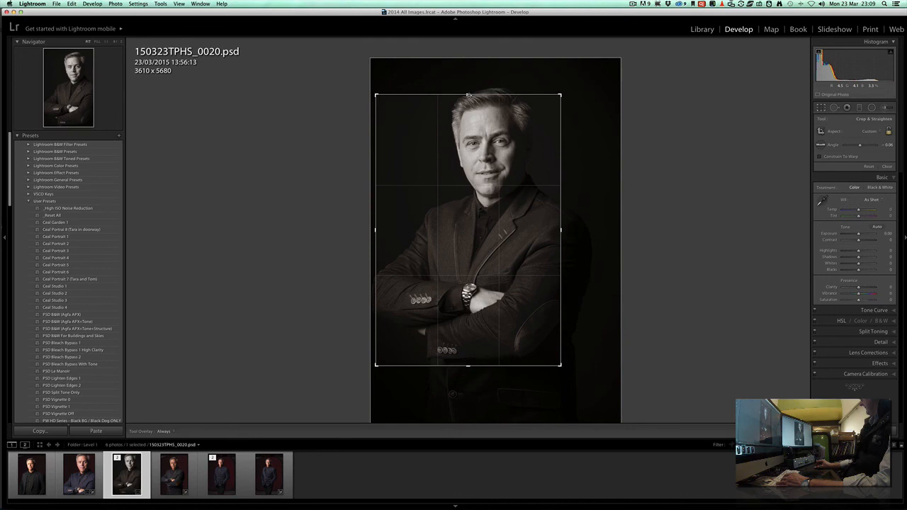
Create a virtual copy with a looser crop of about 3610 x 5548 pixels and compare both versions in Survey view
key(super+apostrophe)
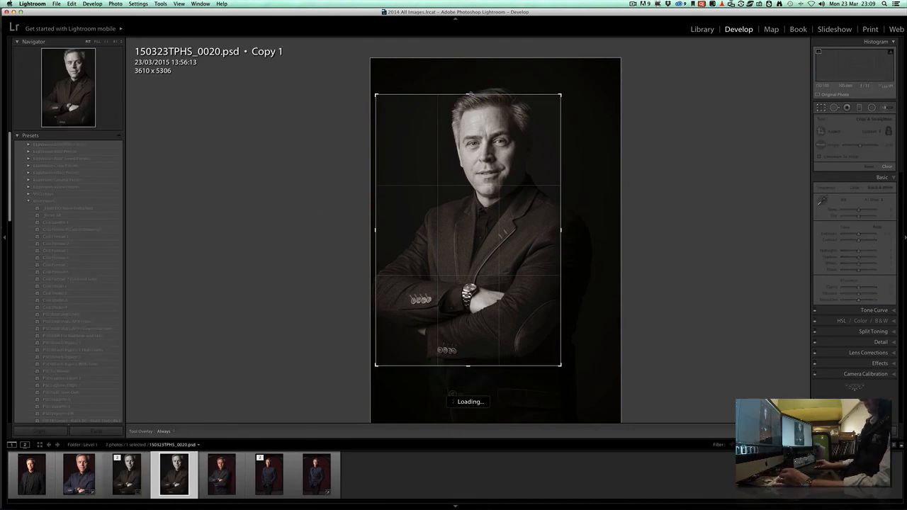
key(e)
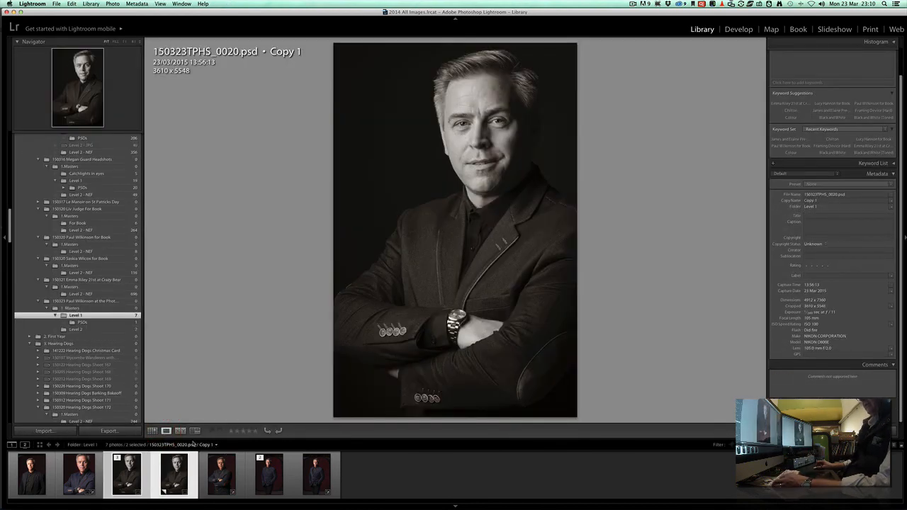
click(195, 431)
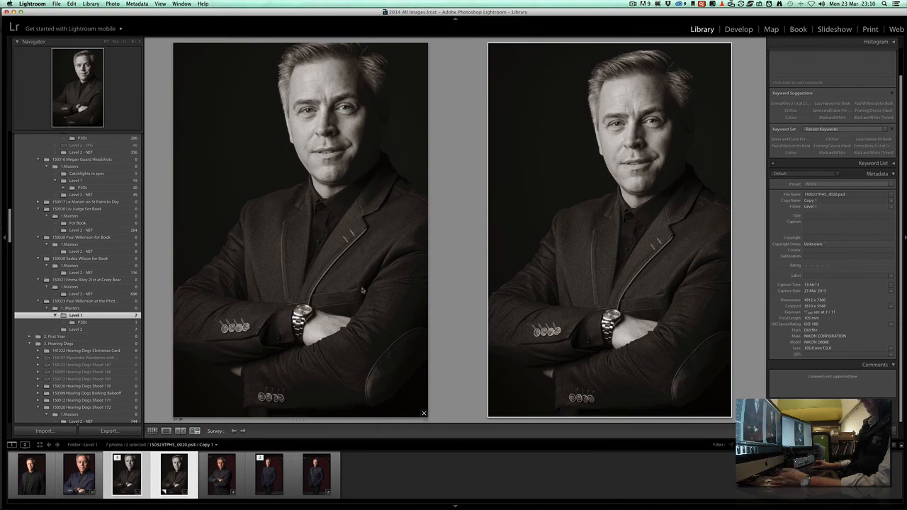
Review the tighter original portrait full screen and reopen its crop
key(super+Return)
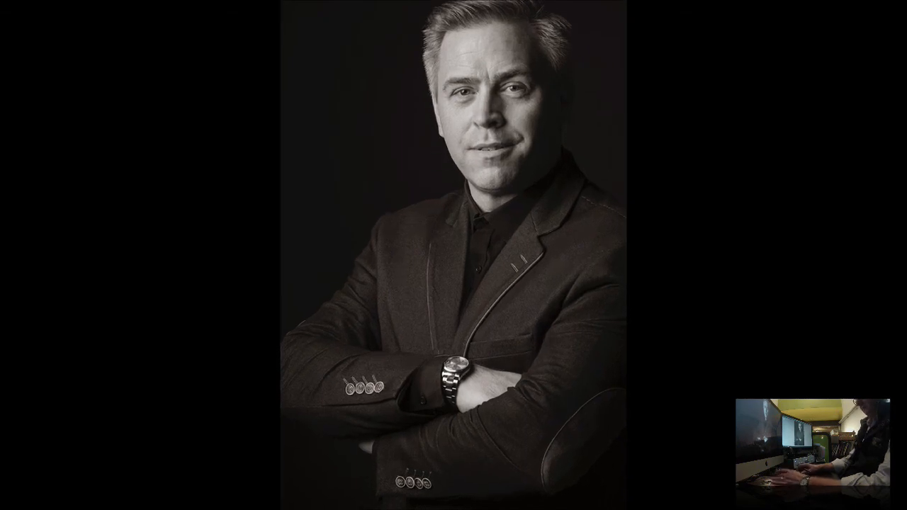
key(r)
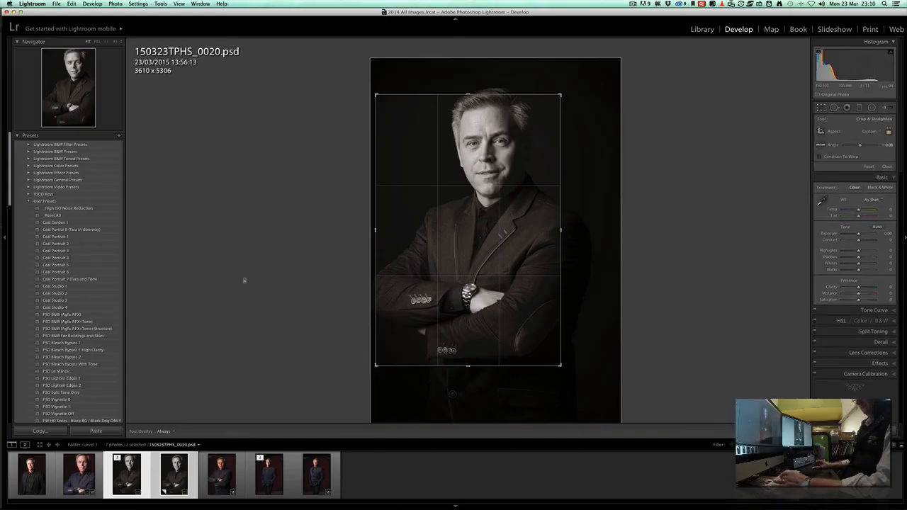